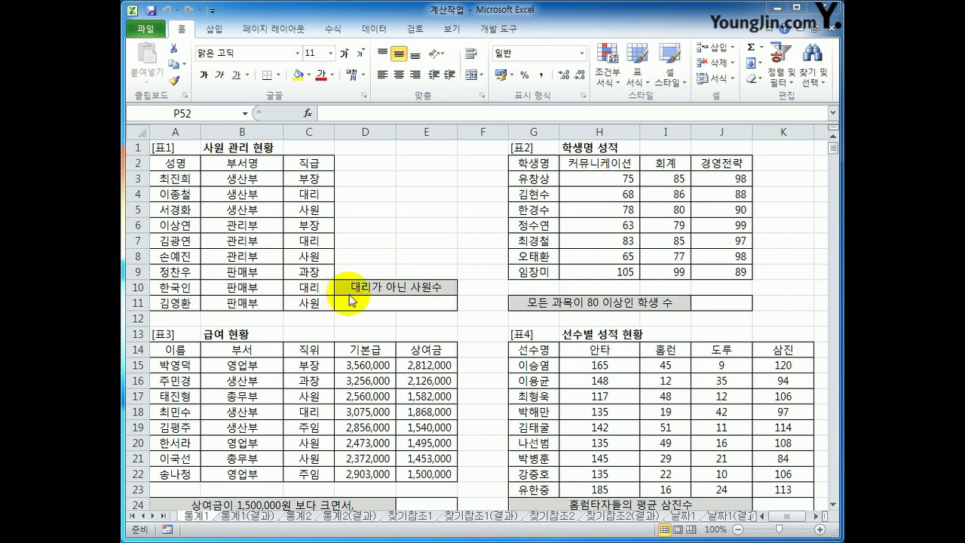
# In D11, enter a COUNTIF over the ranks in C3:C11 with the criterion "<>대리"
pyautogui.click(354, 303)
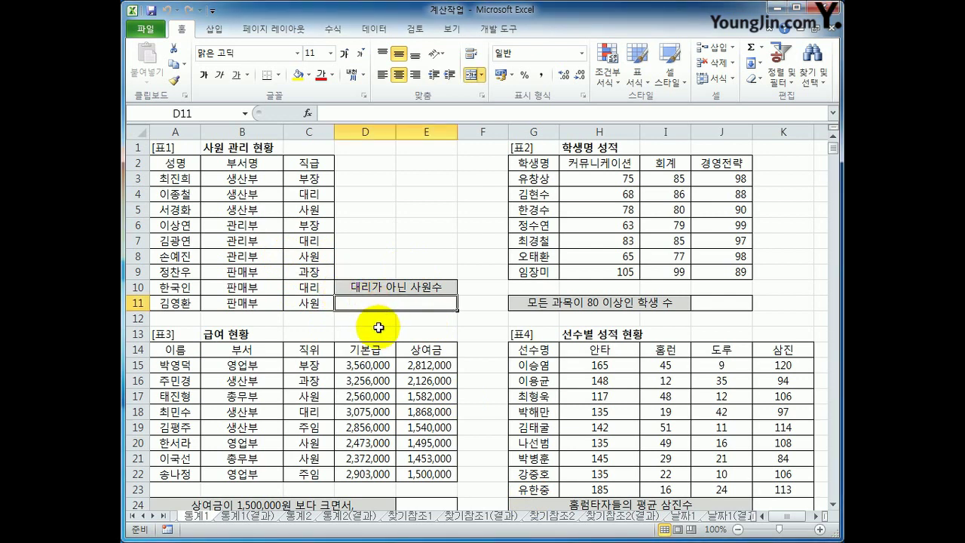
pyautogui.moveTo(309, 178); pyautogui.dragTo(316, 301)
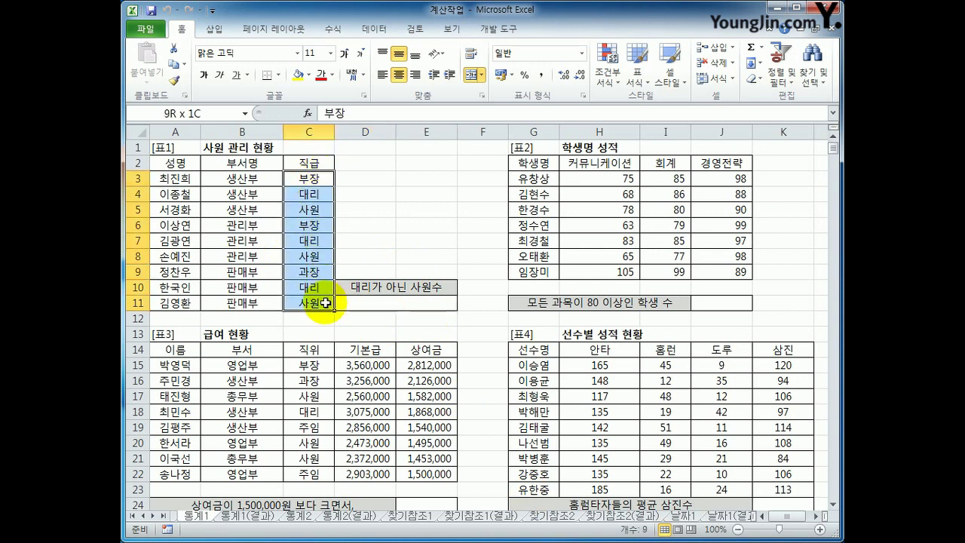
pyautogui.click(345, 303)
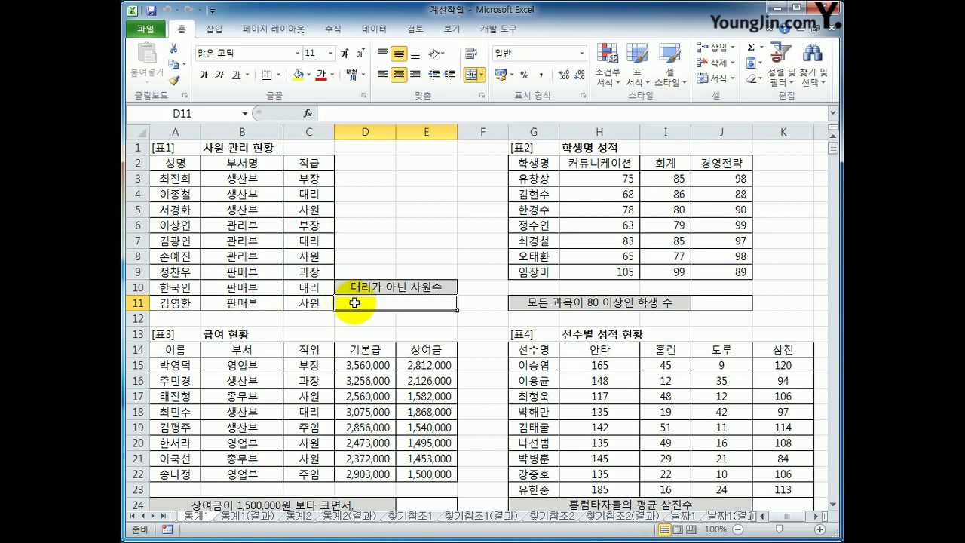
pyautogui.write('=c')
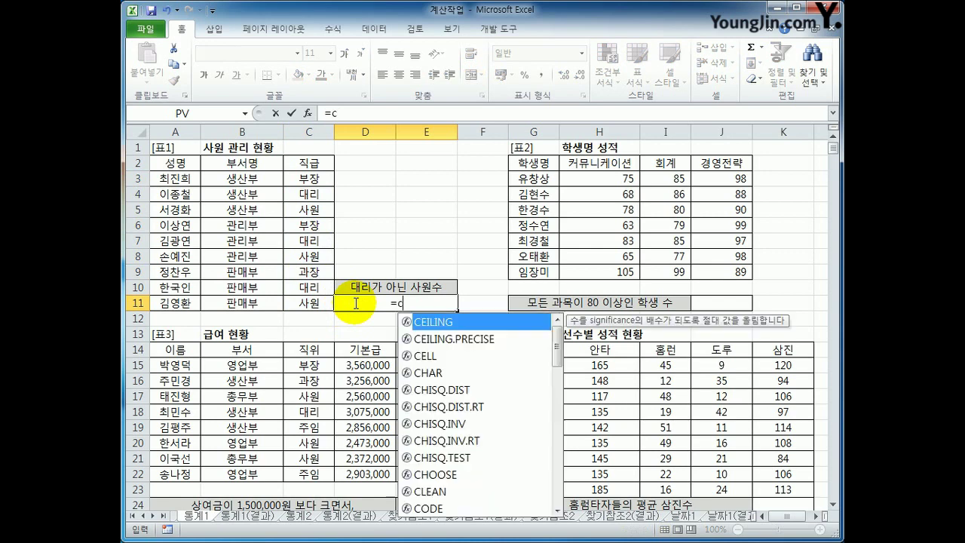
pyautogui.write('ountif(')
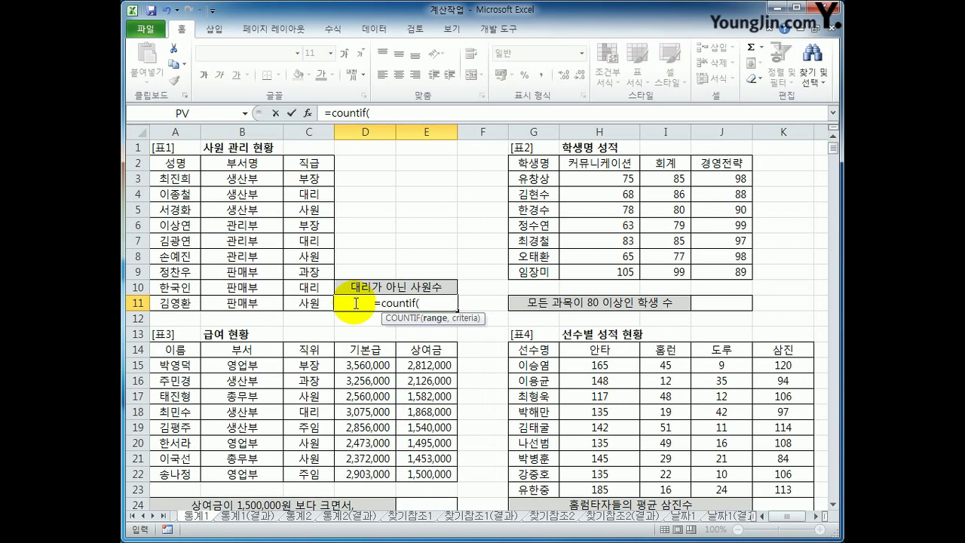
pyautogui.moveTo(305, 178); pyautogui.dragTo(309, 301)
pyautogui.write(',')
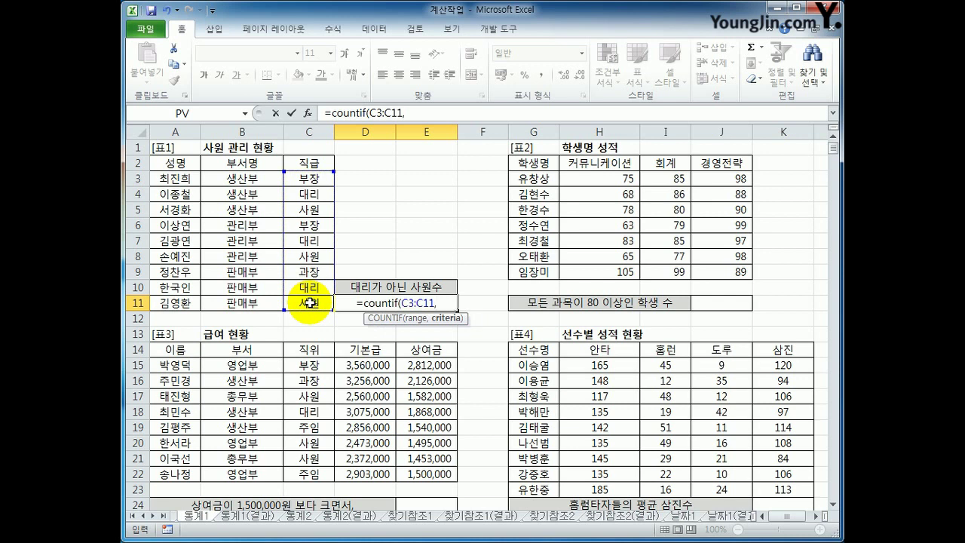
pyautogui.write('"<>')
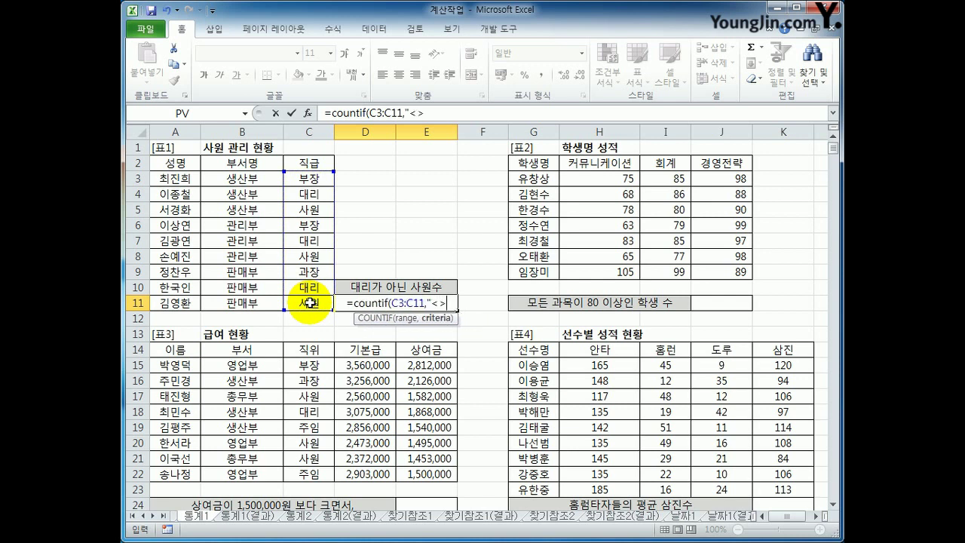
pyautogui.write('대리"')
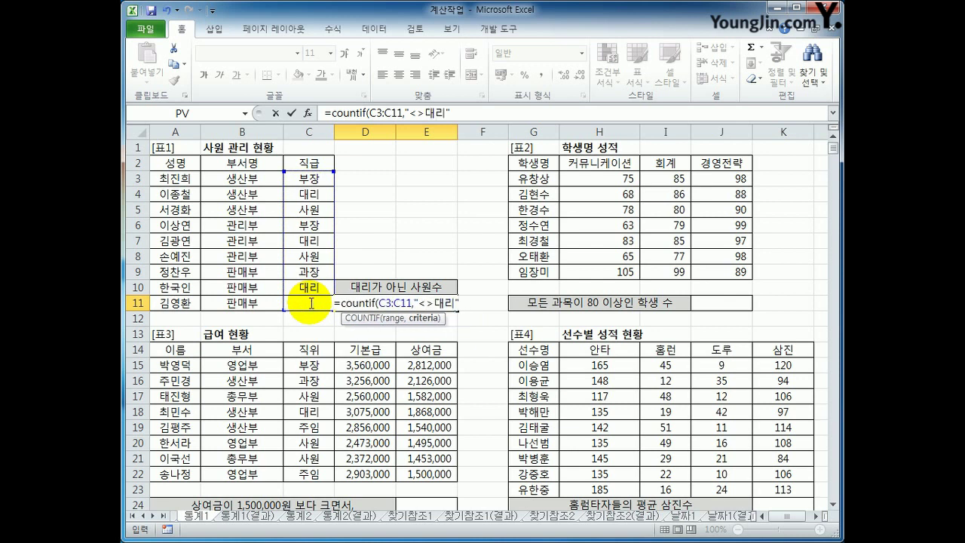
pyautogui.write(')')
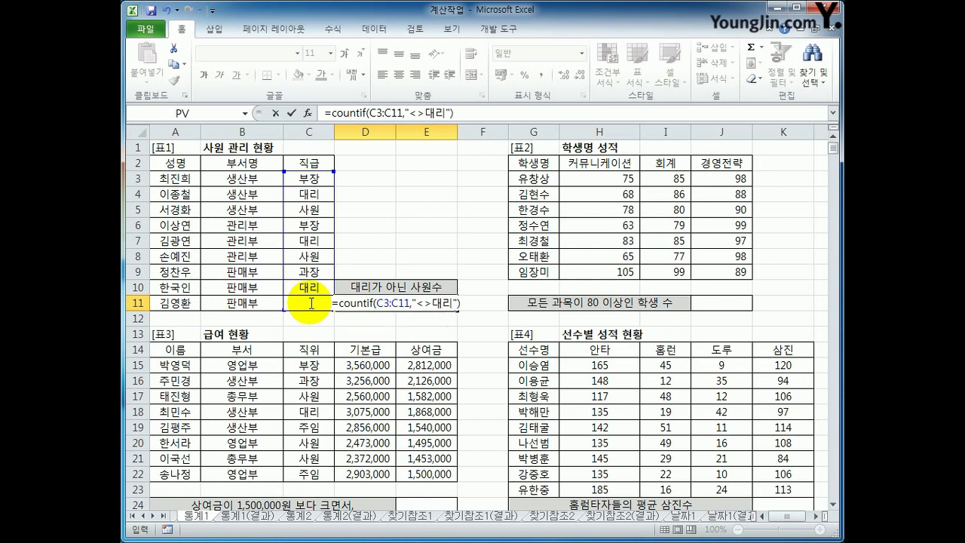
# Append the text "명" to the COUNTIF result with & and commit the formula in D11
pyautogui.write('&')
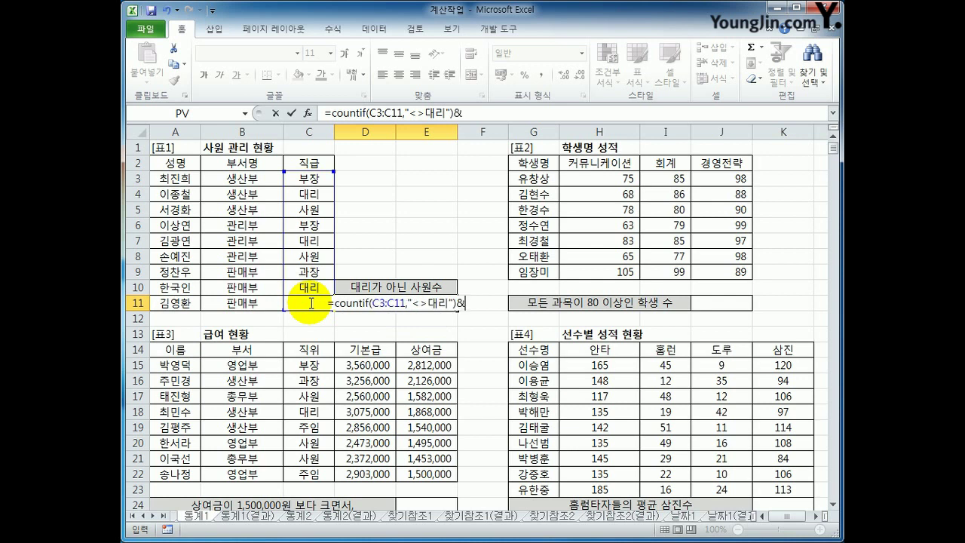
pyautogui.write('"')
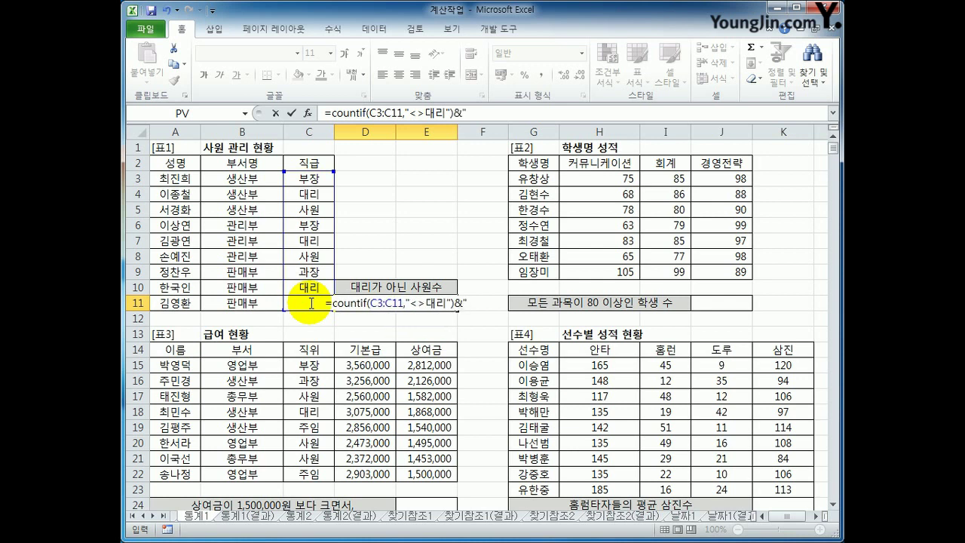
pyautogui.write('a')
pyautogui.press('BackSpace')
pyautogui.write('명"')
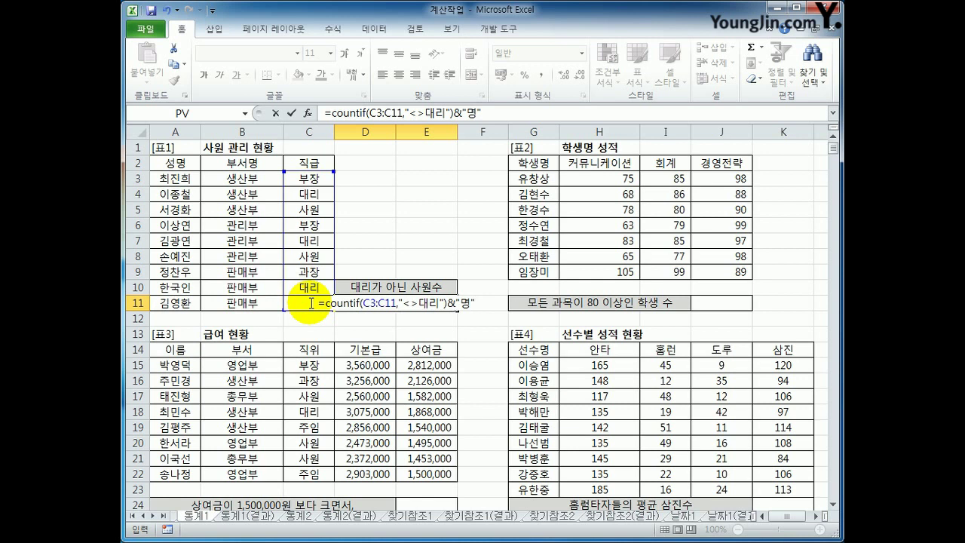
pyautogui.press('Return')
pyautogui.press('Up')
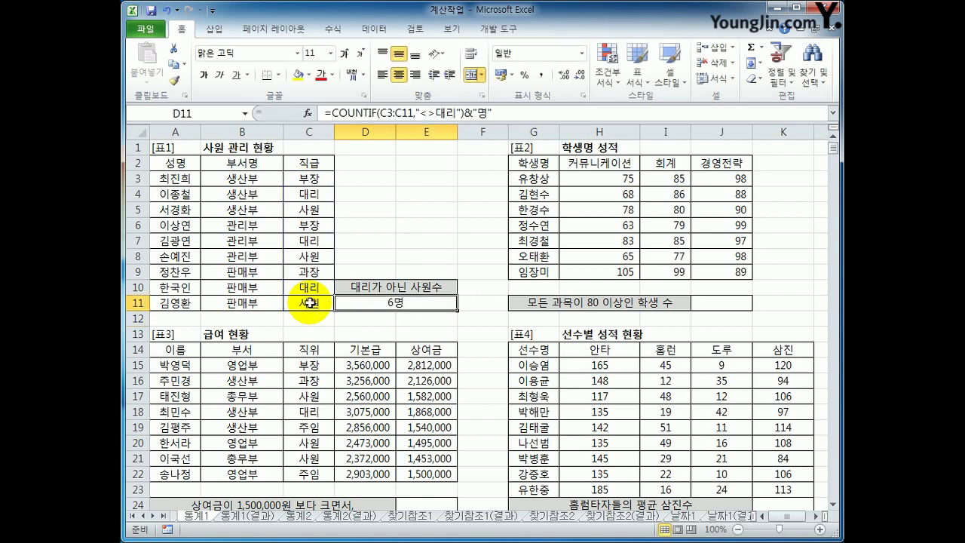
# Check the ranks in the 직급 column one by one against the non-대리 employee count in D11
pyautogui.click(309, 179)
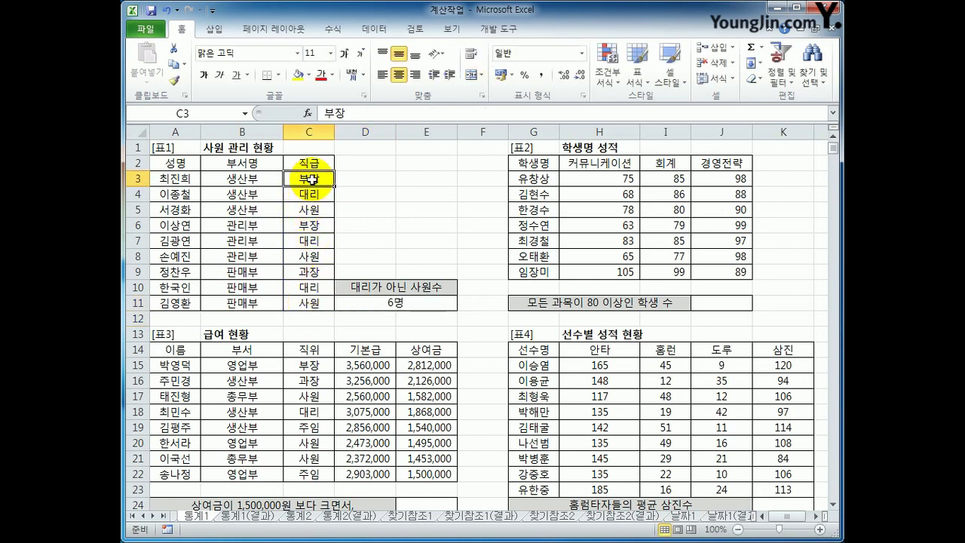
pyautogui.click(312, 211)
pyautogui.click(309, 226)
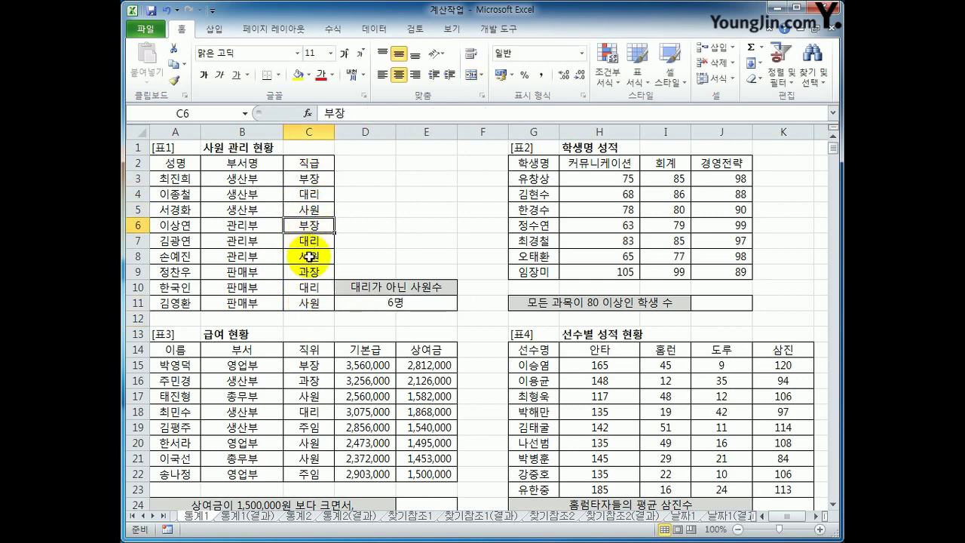
pyautogui.click(306, 256)
pyautogui.click(302, 288)
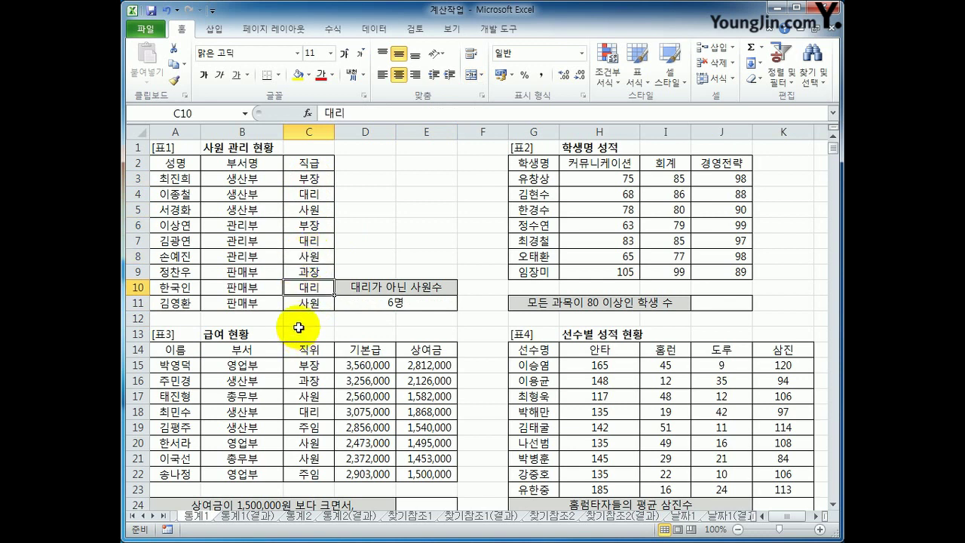
pyautogui.click(311, 178)
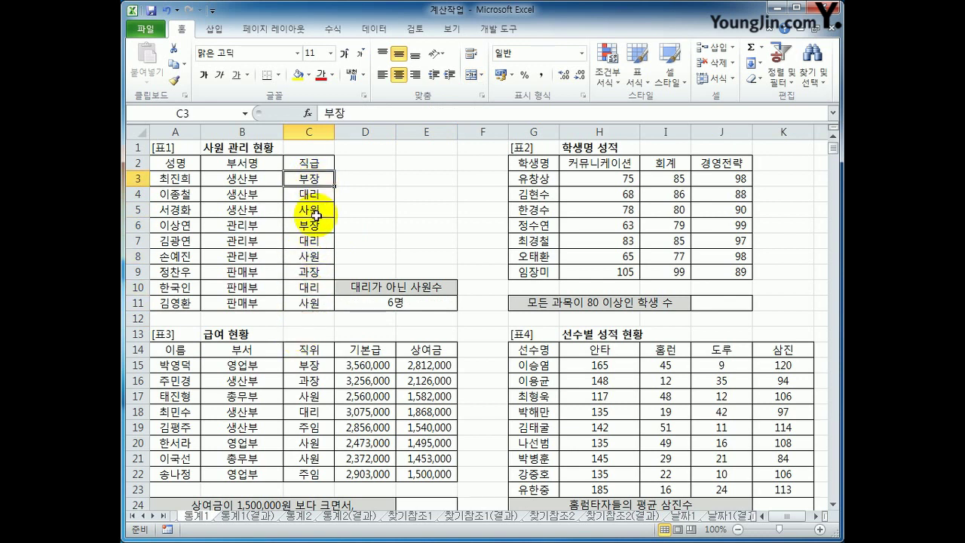
pyautogui.click(312, 210)
pyautogui.click(313, 226)
pyautogui.click(309, 256)
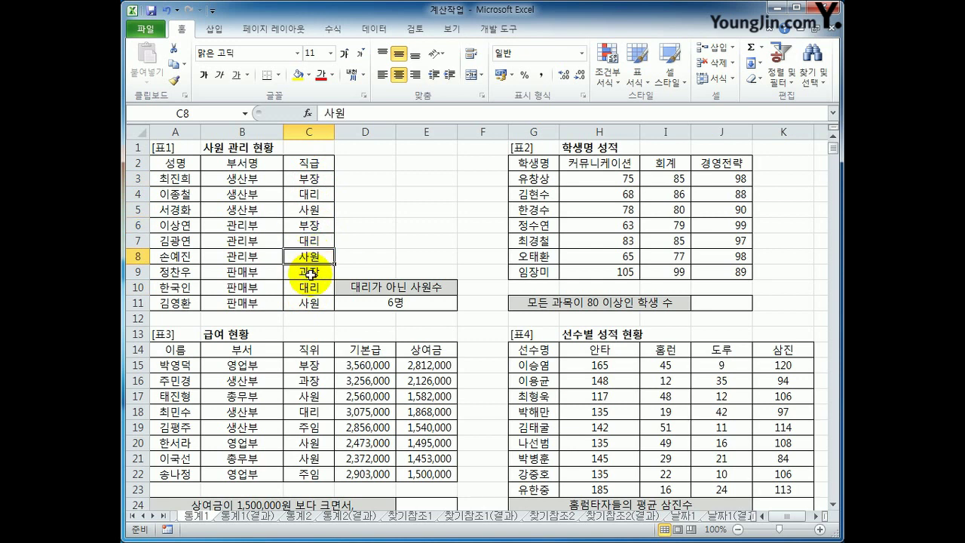
pyautogui.click(309, 271)
pyautogui.click(306, 302)
pyautogui.click(398, 304)
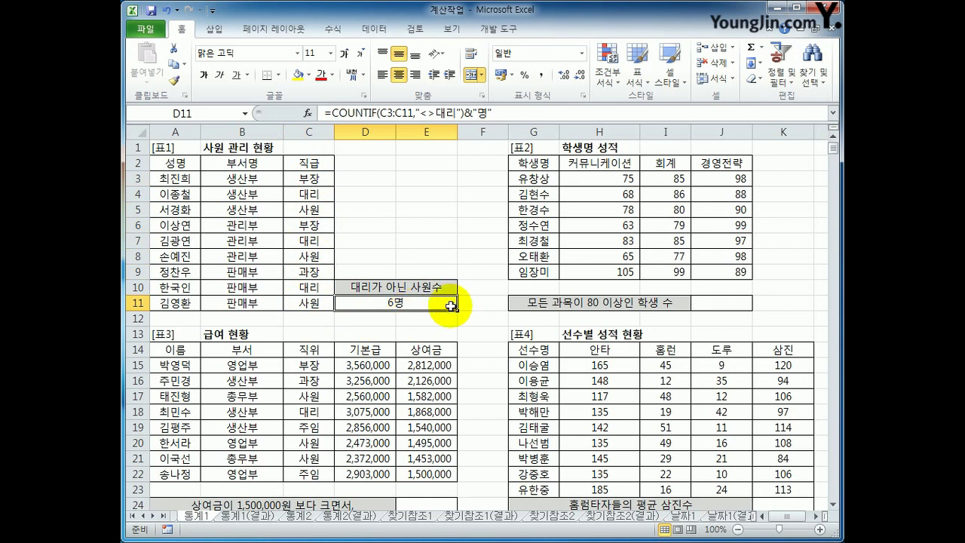
# Start a COUNTIFS formula in J11 with the 커뮤니케이션 scores H3:H9 and the criterion ">=80"
pyautogui.click(725, 302)
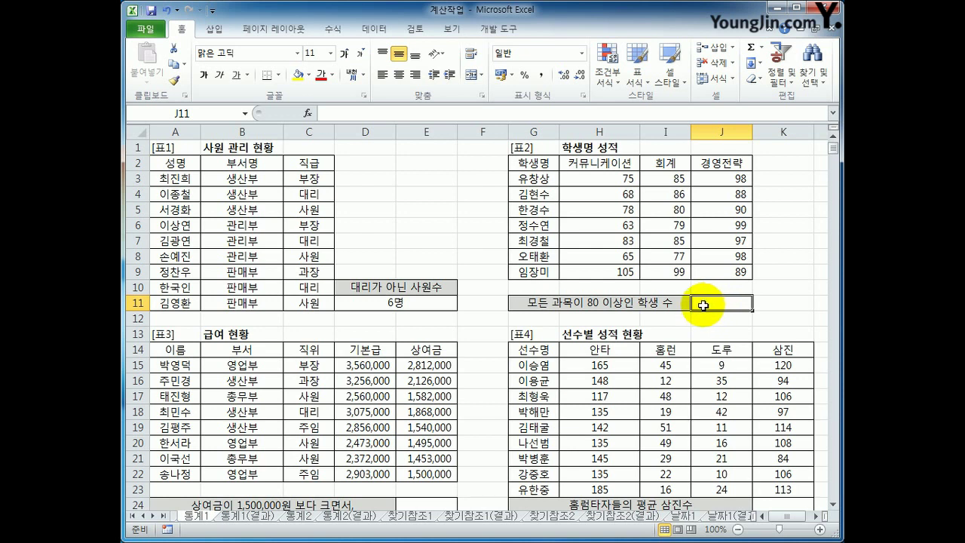
pyautogui.write('=')
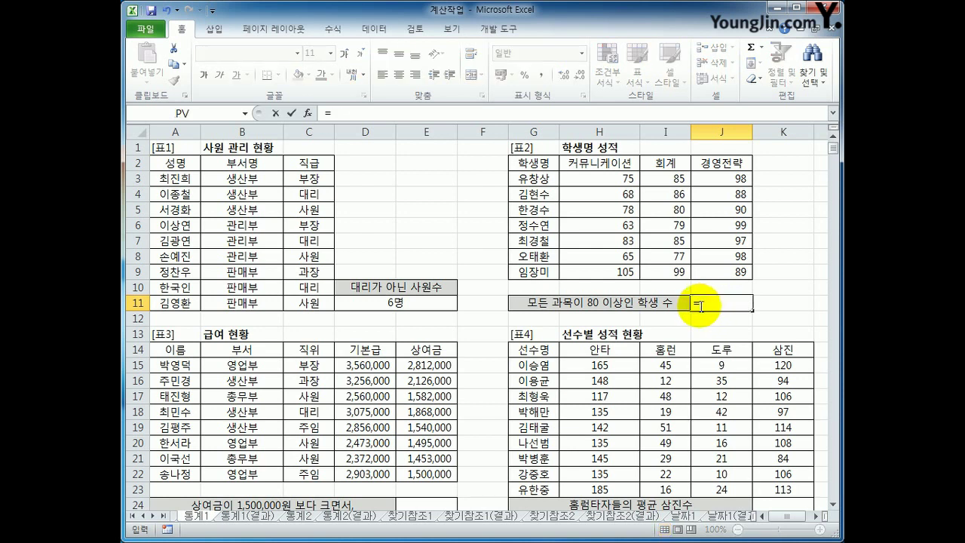
pyautogui.write('countif')
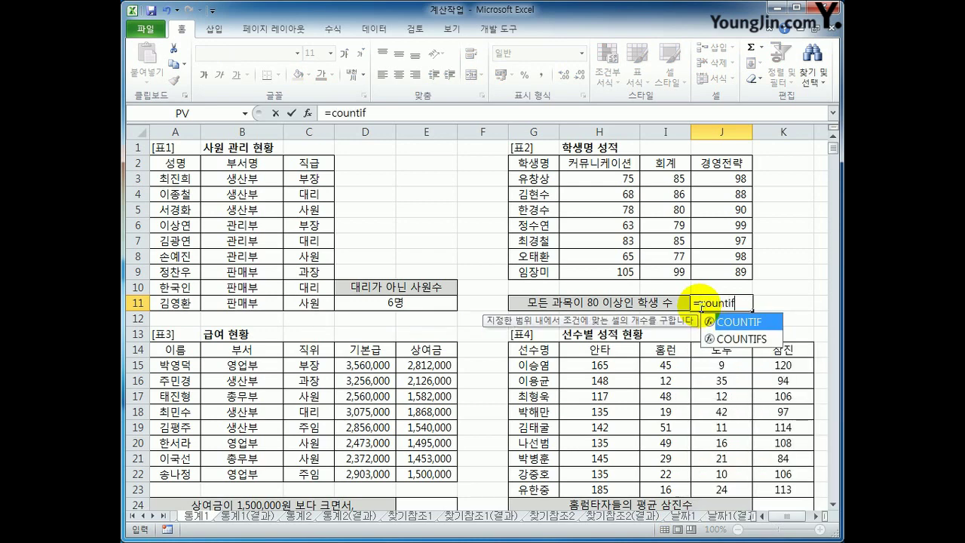
pyautogui.write('s')
pyautogui.press('Tab')
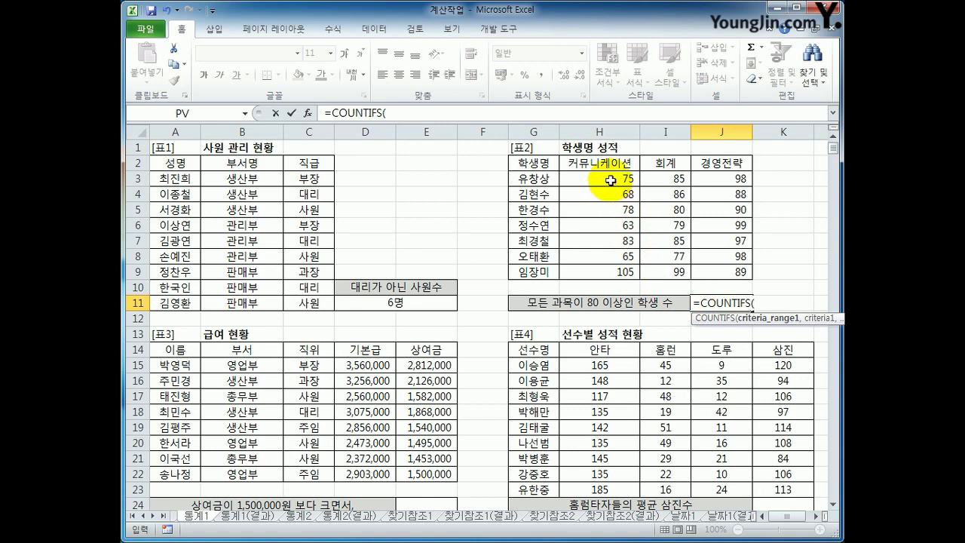
pyautogui.moveTo(610, 179); pyautogui.dragTo(606, 269)
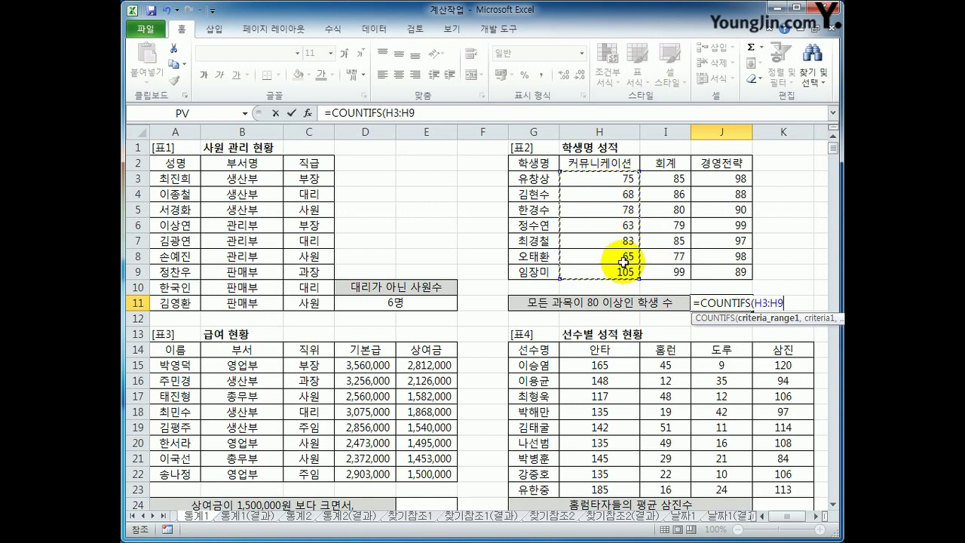
pyautogui.write(',"')
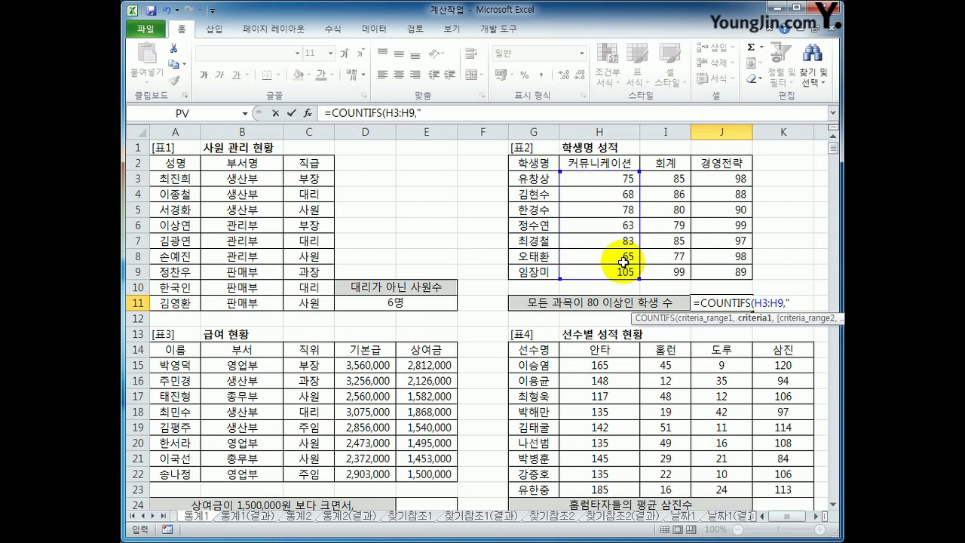
pyautogui.write('>=80",')
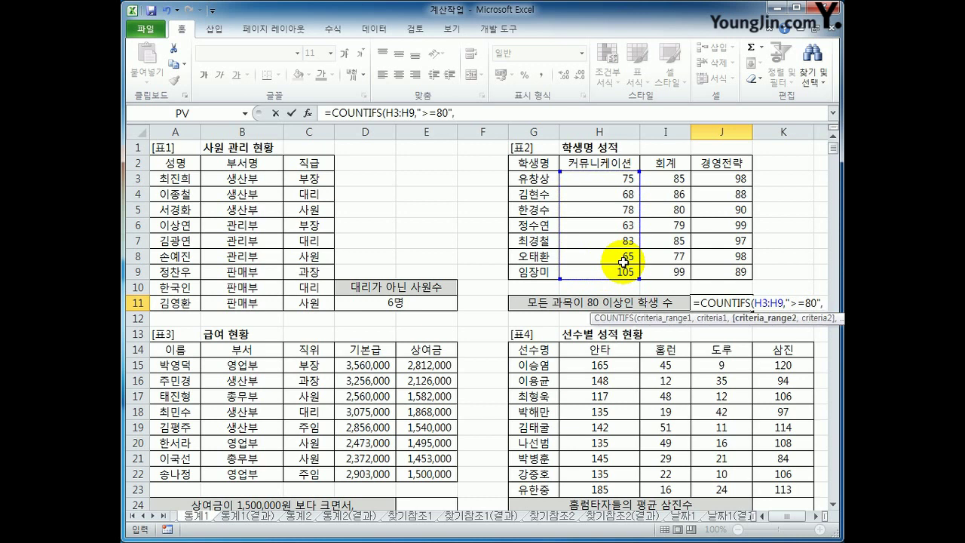
# Add the 회계 scores I3:I9 with the criterion ">=80" as the second COUNTIFS condition
pyautogui.click(664, 178)
pyautogui.moveTo(665, 178); pyautogui.dragTo(657, 272)
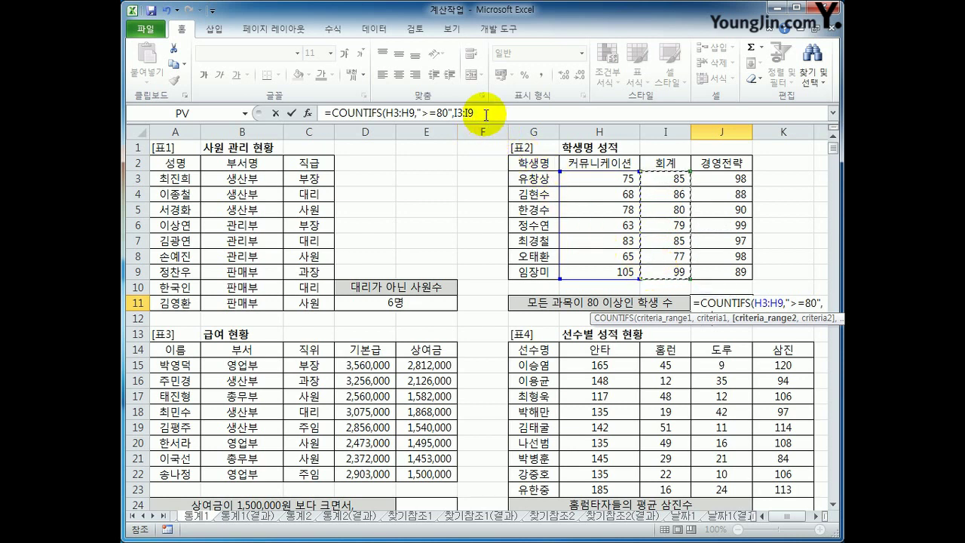
pyautogui.click(485, 115)
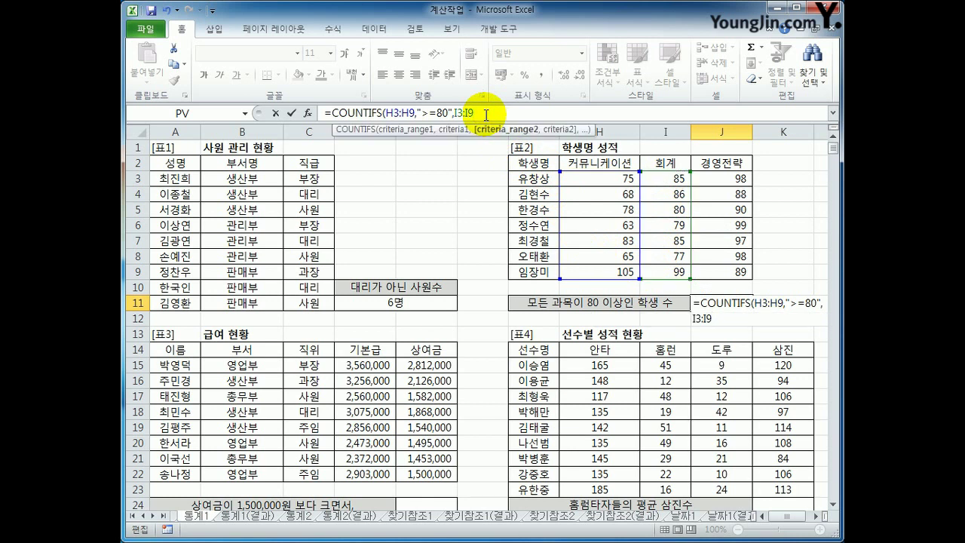
pyautogui.write(',')
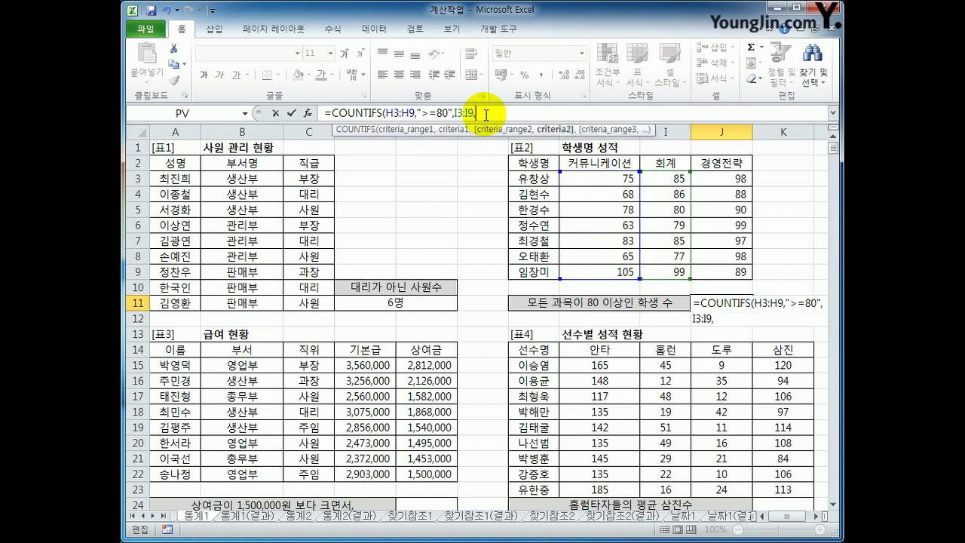
pyautogui.write('">=80",')
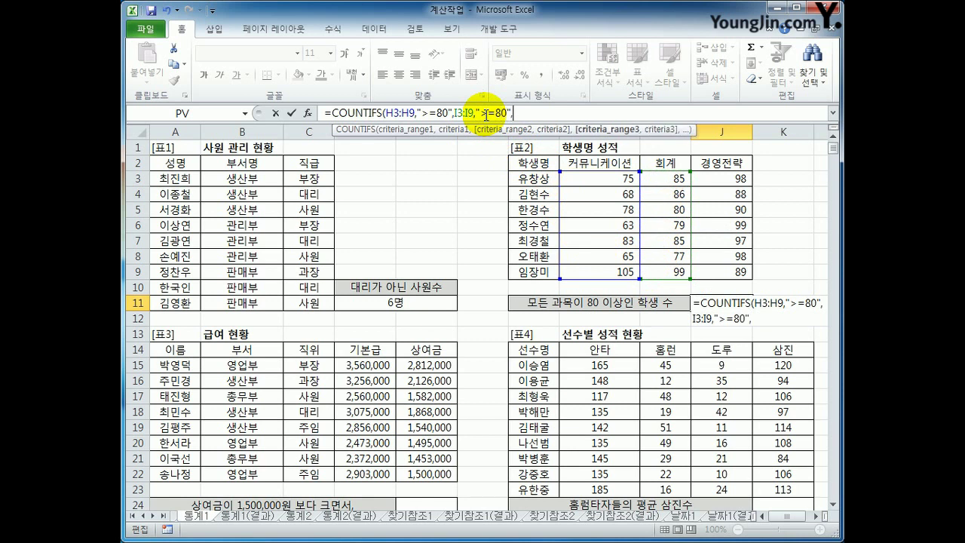
# Add the 경영전략 scores J3:J9 with ">=80" as the third condition and complete the COUNTIFS formula in J11
pyautogui.moveTo(705, 179); pyautogui.dragTo(719, 275)
pyautogui.write(',')
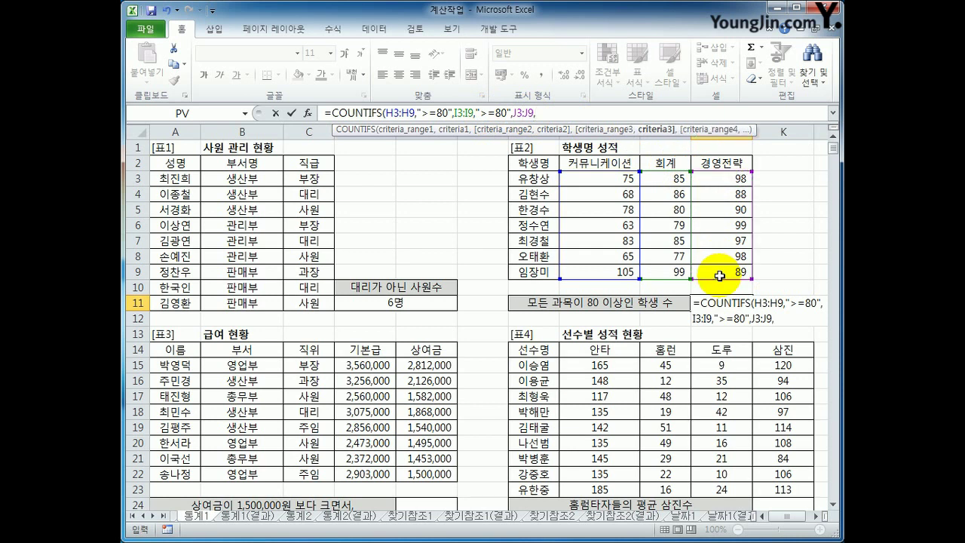
pyautogui.write('">=80")')
pyautogui.press('Return')
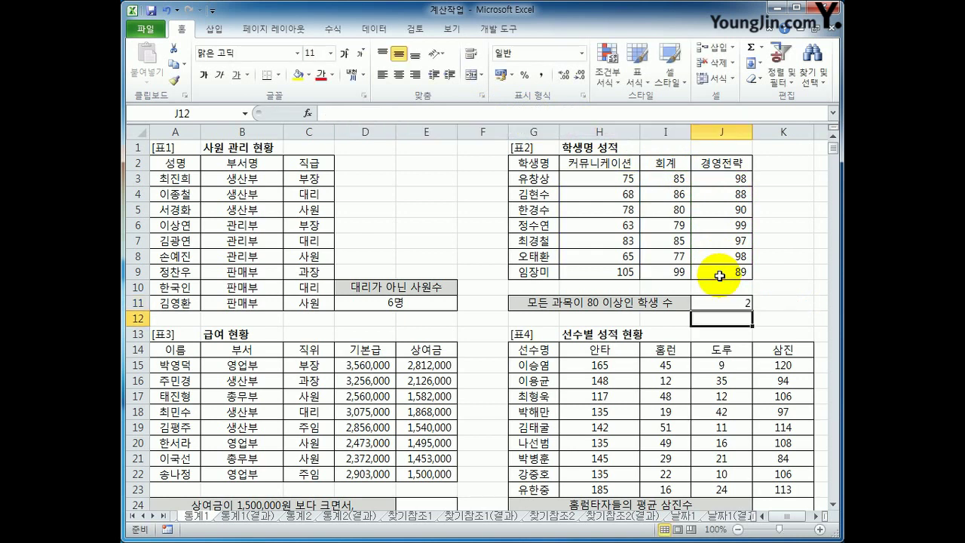
pyautogui.press('Up')
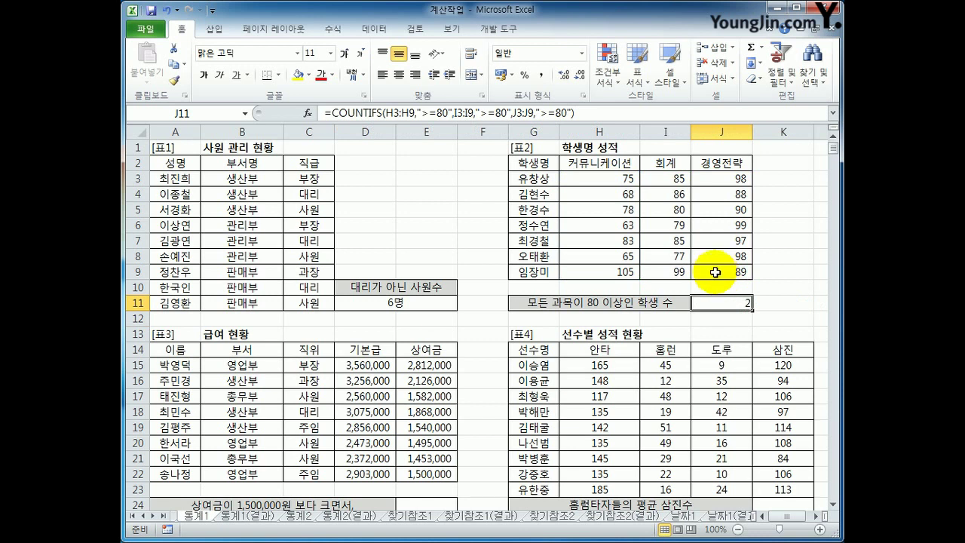
# Check the students' scores row by row in 표2 against the all-subjects-80-or-more count in J11
pyautogui.moveTo(616, 180); pyautogui.dragTo(711, 181)
pyautogui.moveTo(632, 196); pyautogui.dragTo(716, 194)
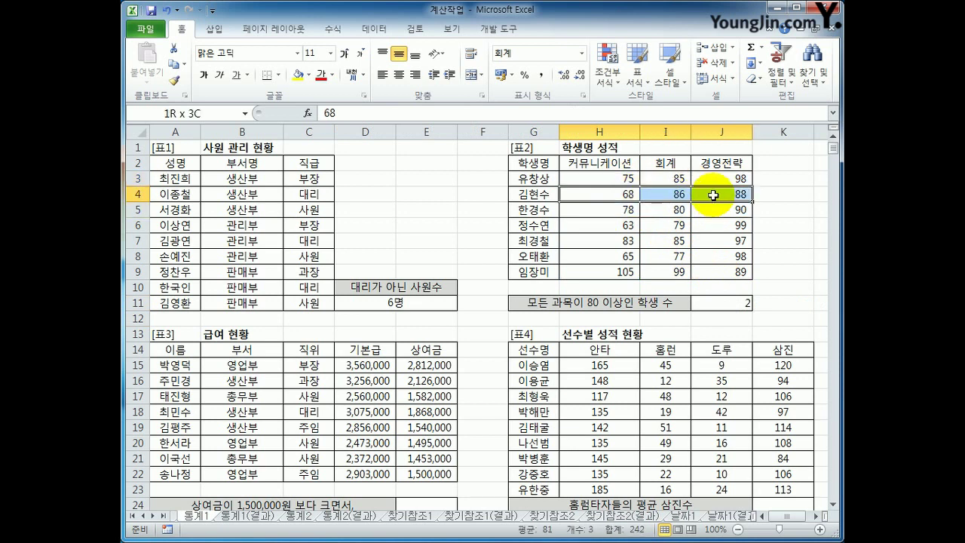
pyautogui.moveTo(595, 210); pyautogui.dragTo(739, 224)
pyautogui.moveTo(573, 240); pyautogui.dragTo(735, 242)
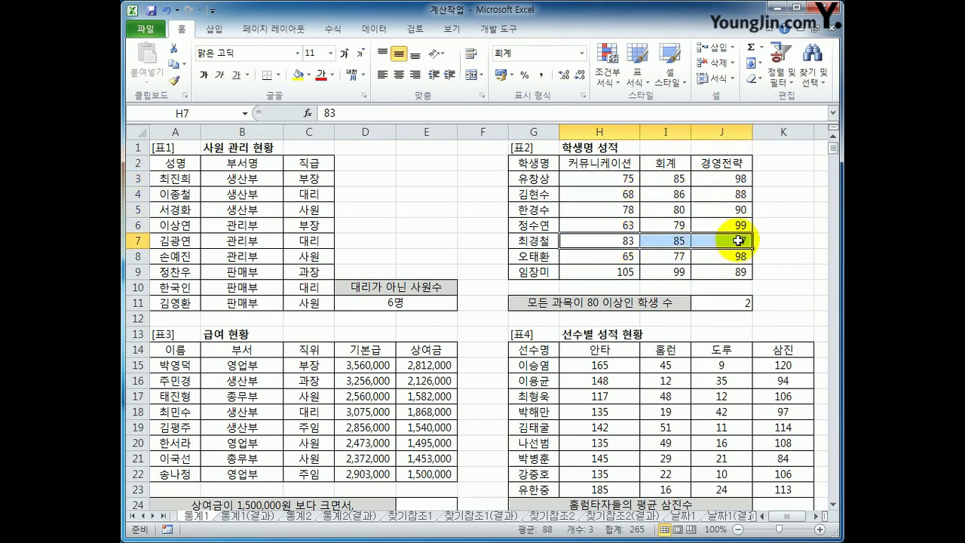
pyautogui.moveTo(625, 272); pyautogui.dragTo(706, 273)
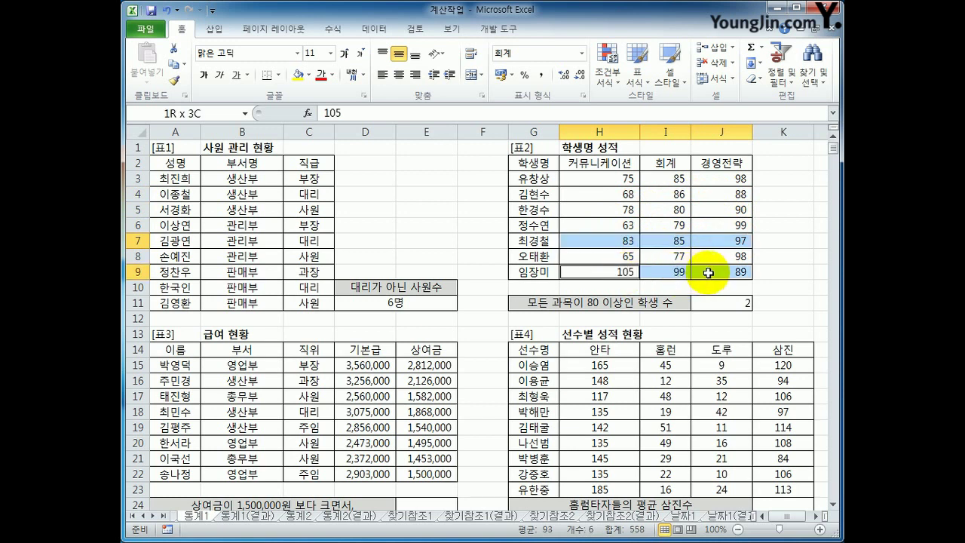
pyautogui.click(725, 306)
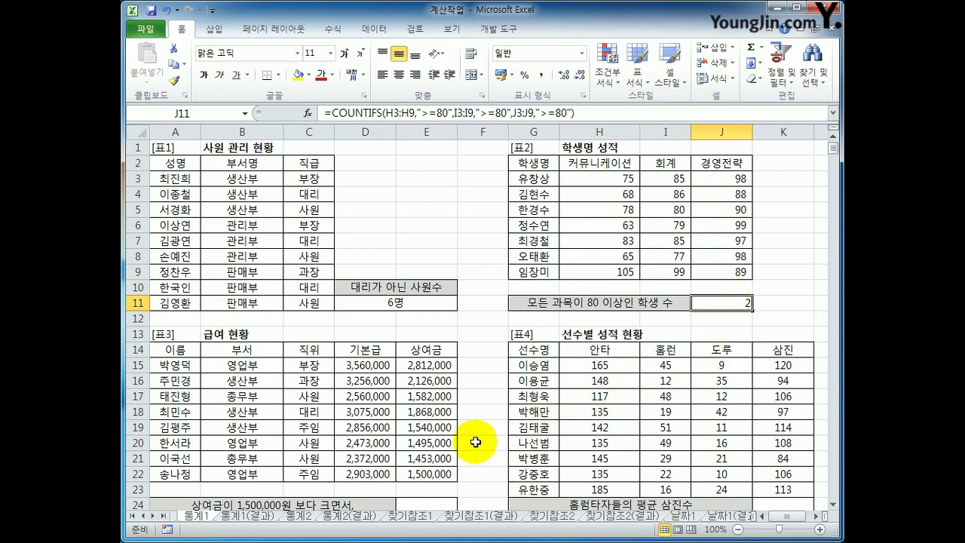
# Start a COUNTIFS formula in E24 with the 상여금 values E15:E22 and the criterion ">1500000"
pyautogui.scroll(-2, 475, 441)
pyautogui.click(442, 422)
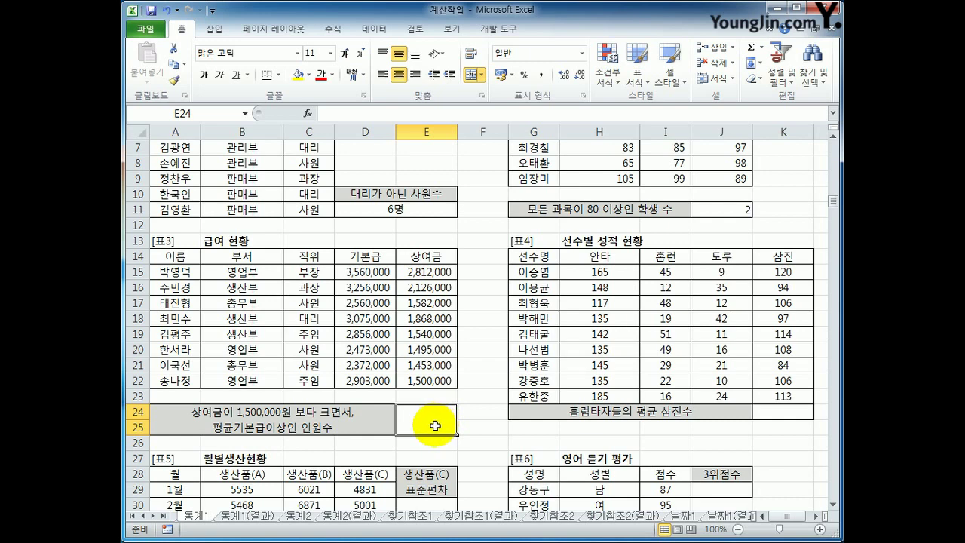
pyautogui.write('=')
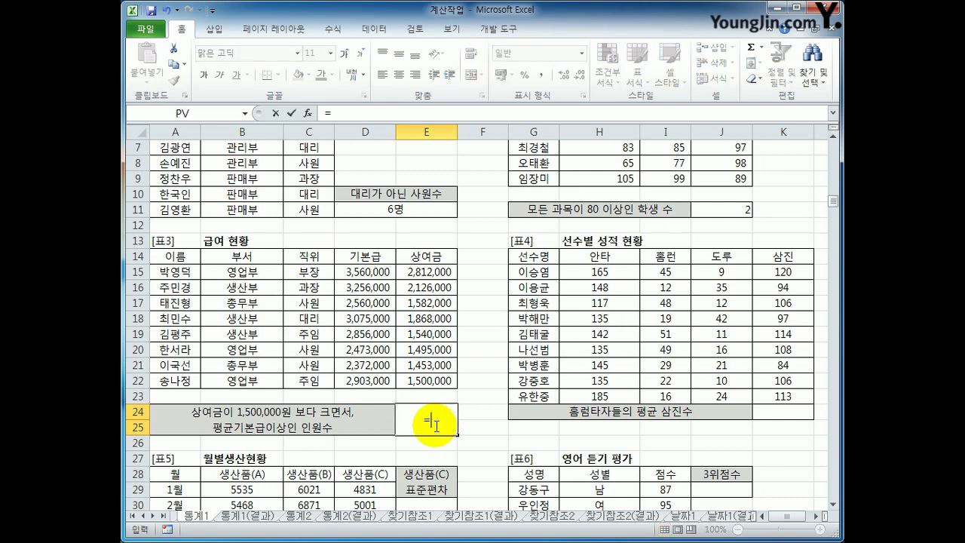
pyautogui.write('count')
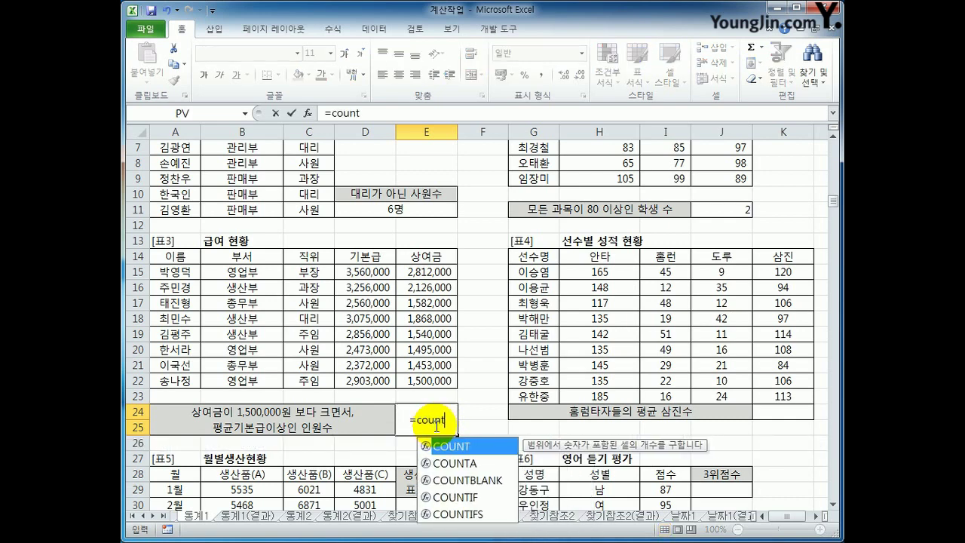
pyautogui.write('ifs(')
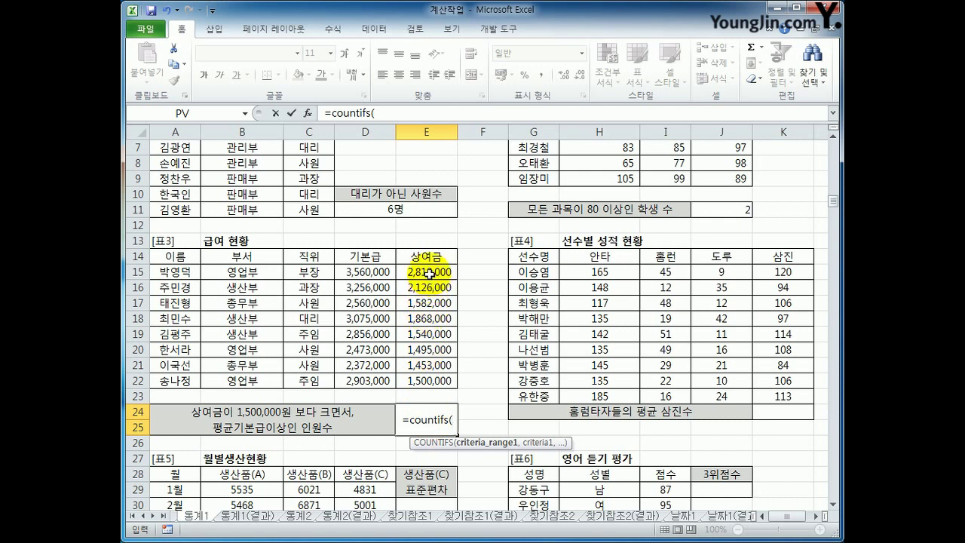
pyautogui.moveTo(428, 273); pyautogui.dragTo(427, 380)
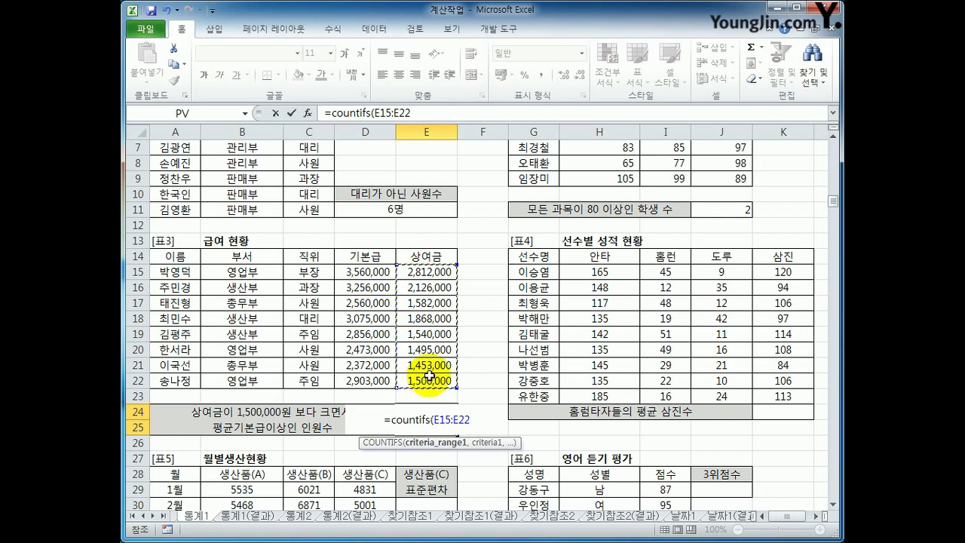
pyautogui.write(',"')
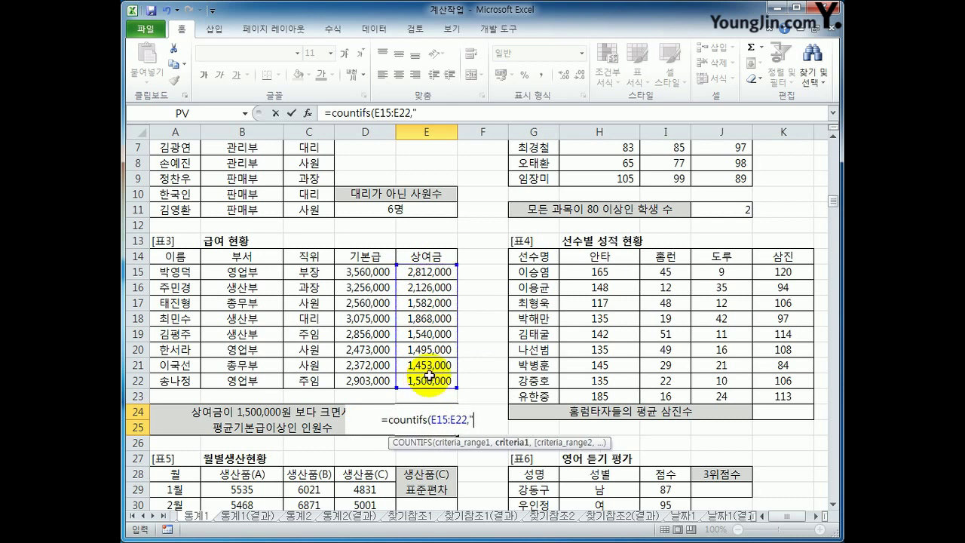
pyautogui.write('>')
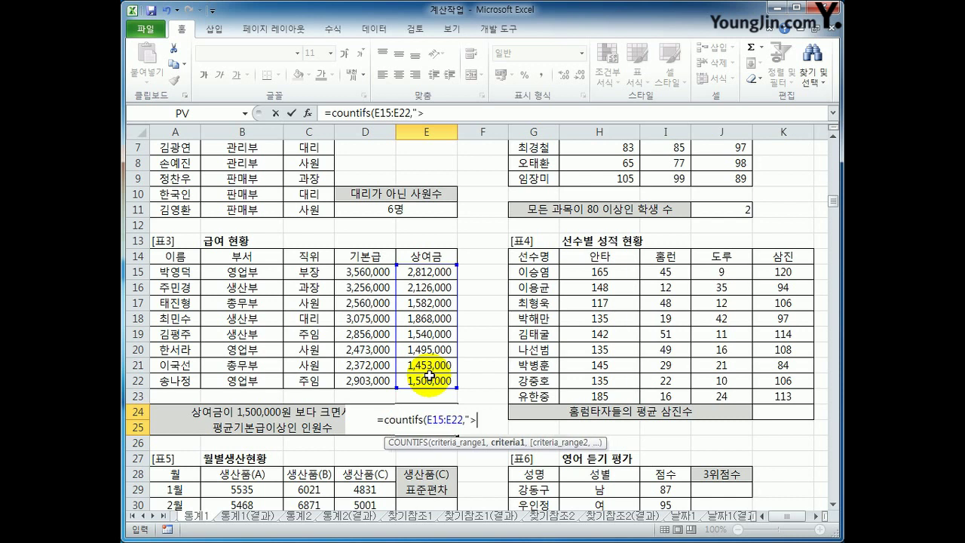
pyautogui.write('1500')
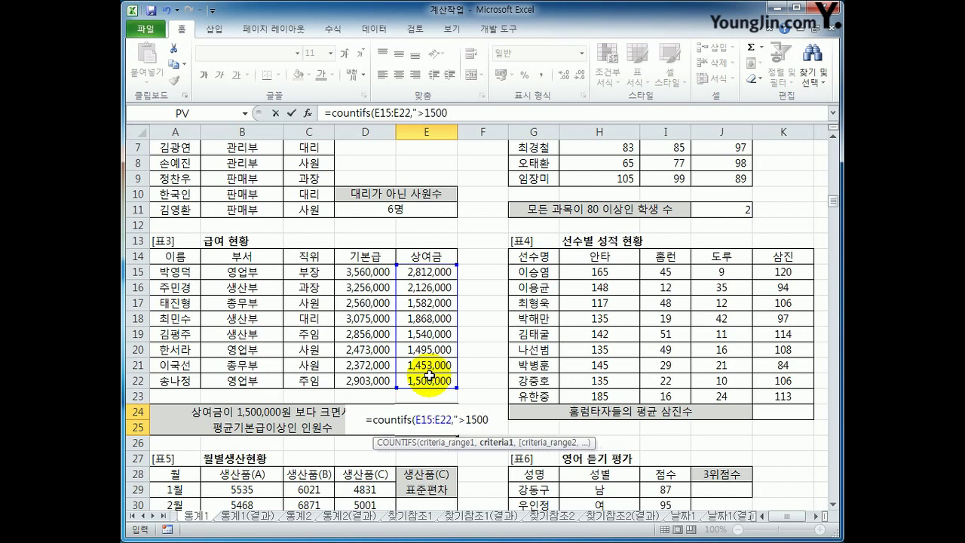
pyautogui.write('000"')
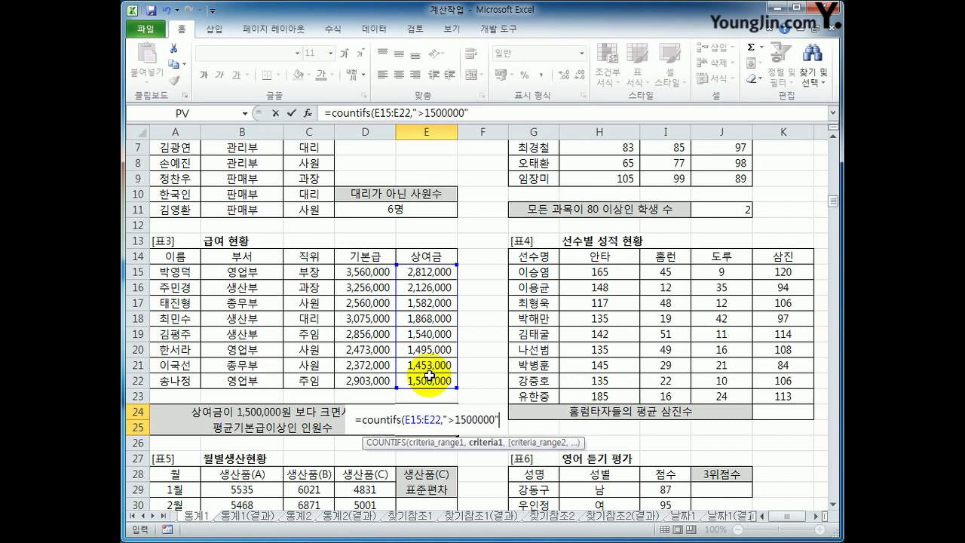
# Add the 기본급 values D15:D22 as the second COUNTIFS range, with ">=" as the comparison operator
pyautogui.write(',')
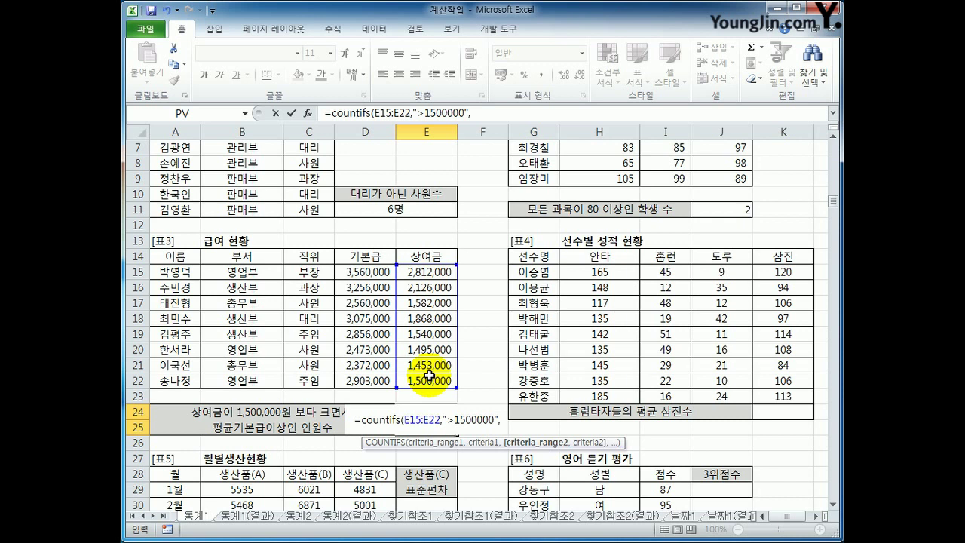
pyautogui.moveTo(375, 275); pyautogui.dragTo(380, 381)
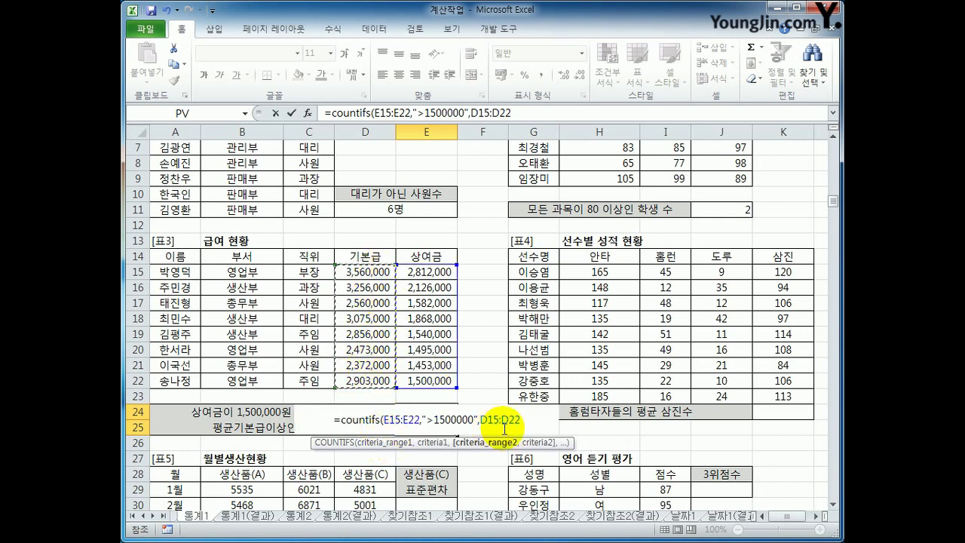
pyautogui.write(',')
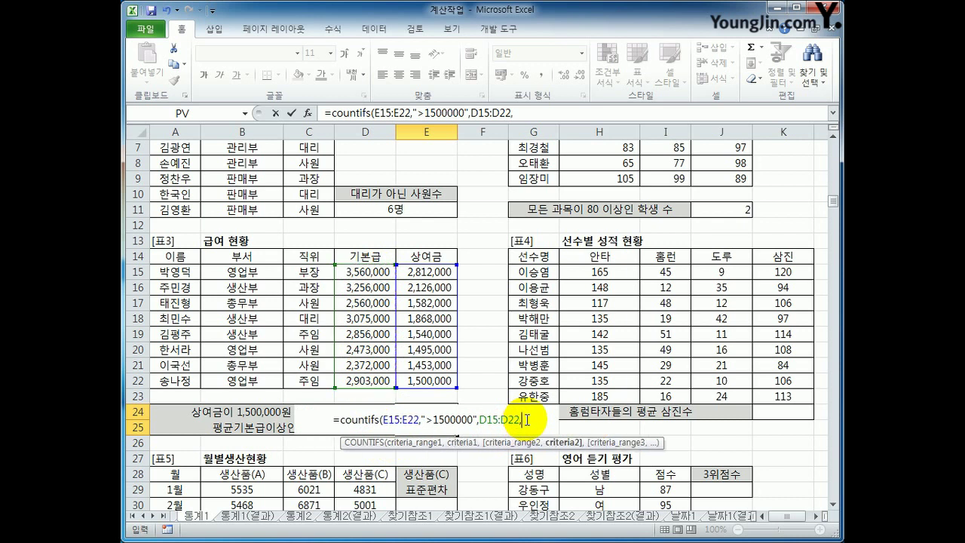
pyautogui.write('">')
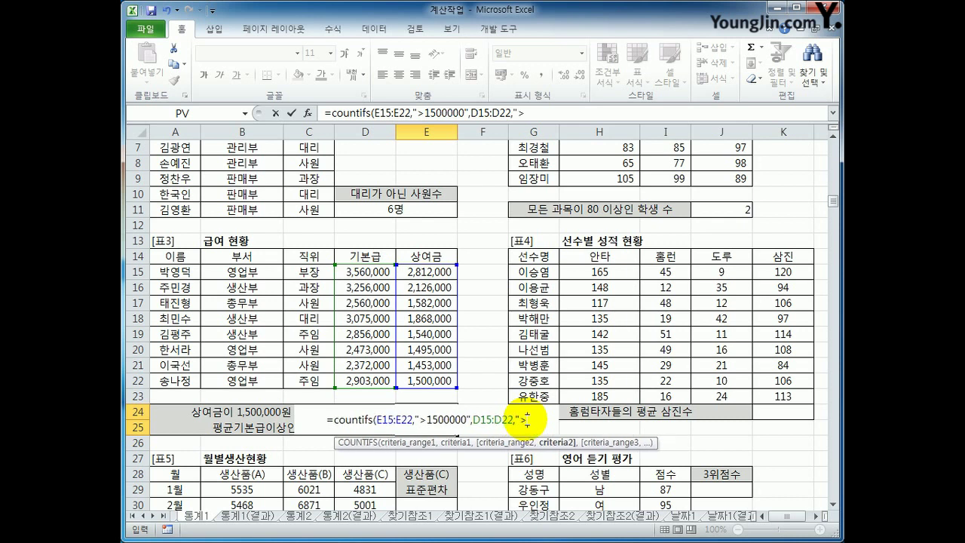
pyautogui.write('"=')
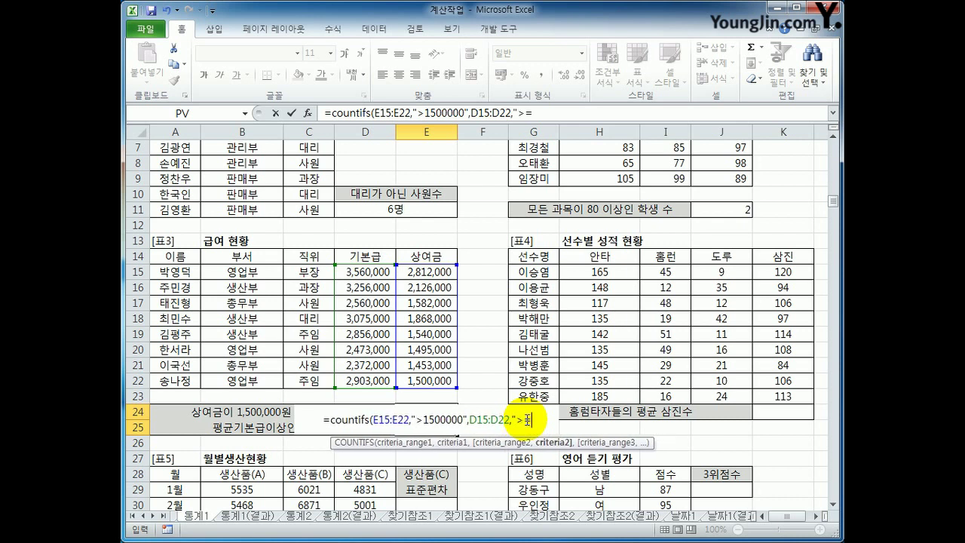
pyautogui.write('"')
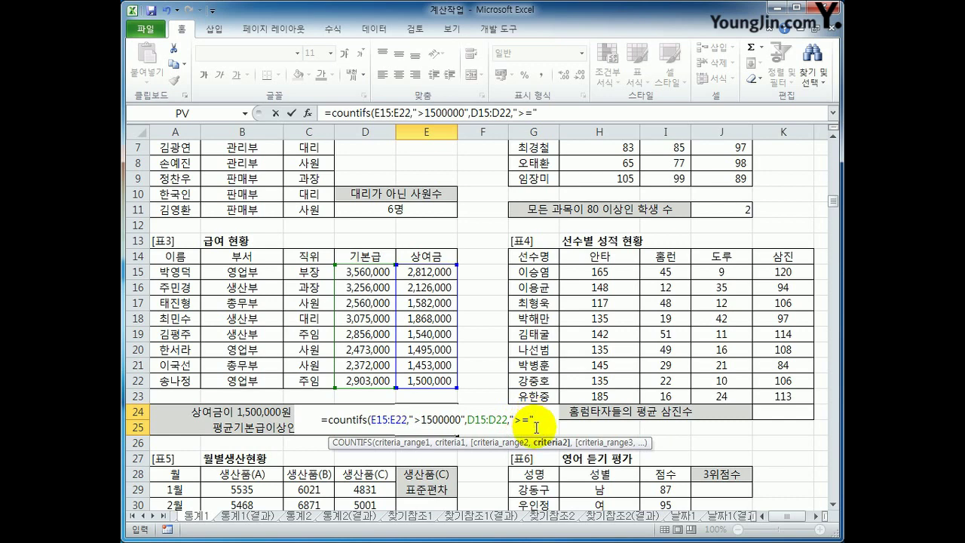
# Join AVERAGE(D15:D22) to the ">=" operator with & and close the COUNTIFS function
pyautogui.write('&a')
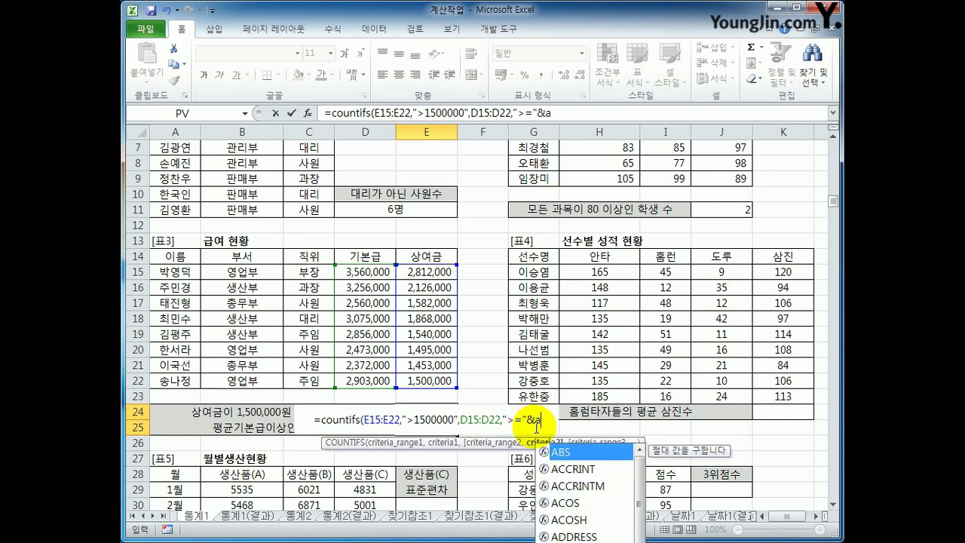
pyautogui.write('ver')
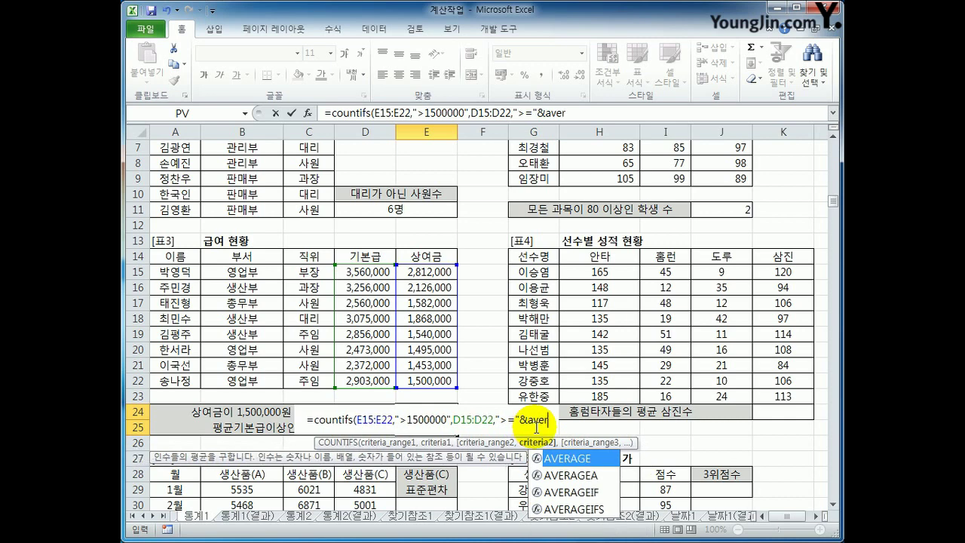
pyautogui.press('Tab')
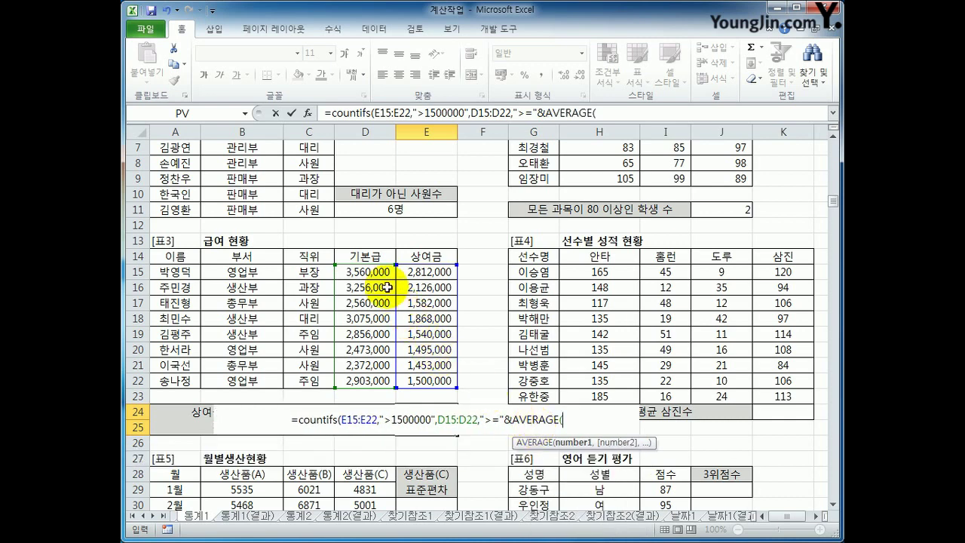
pyautogui.moveTo(371, 273); pyautogui.dragTo(381, 382)
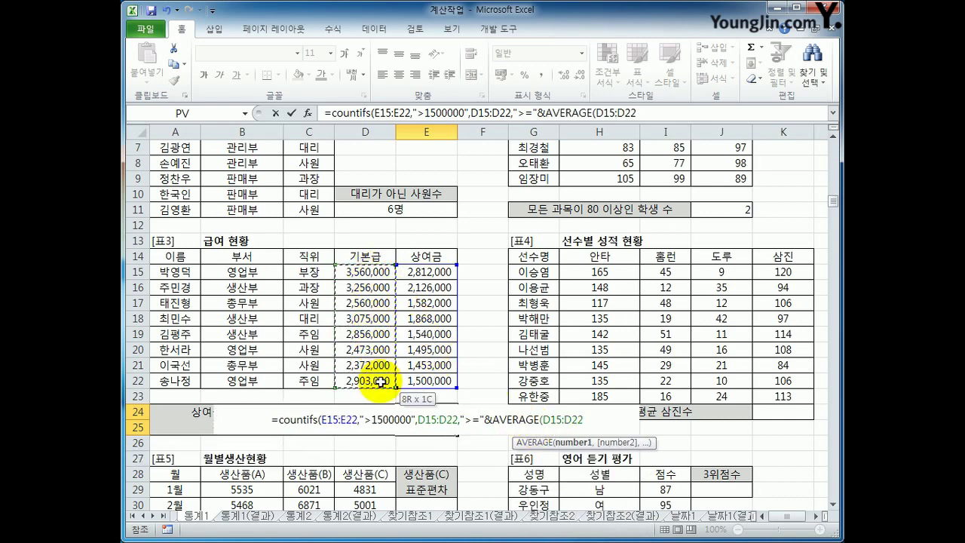
pyautogui.write(')')
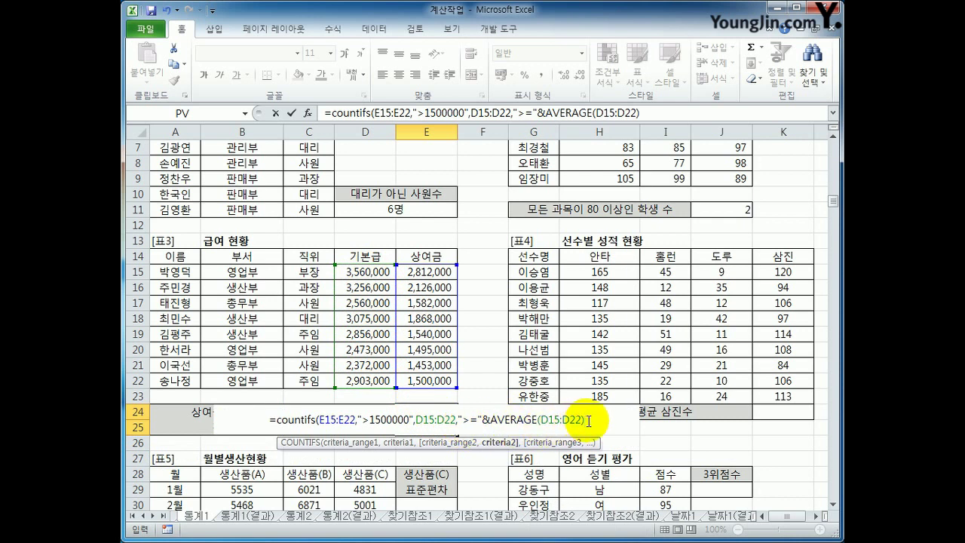
pyautogui.write(')')
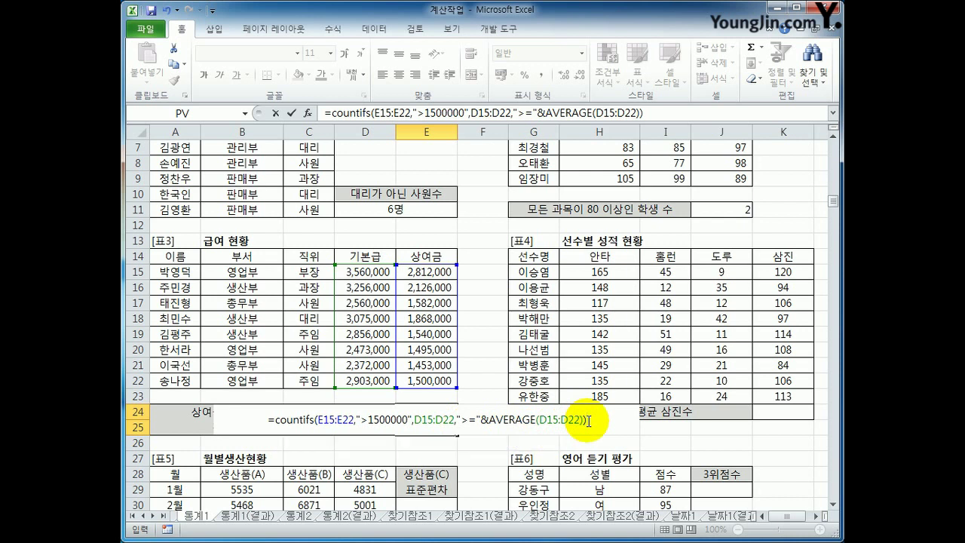
# Append &"명" to the COUNTIFS result, enter the formula in E24, and reselect the cell to review it
pyautogui.write('&')
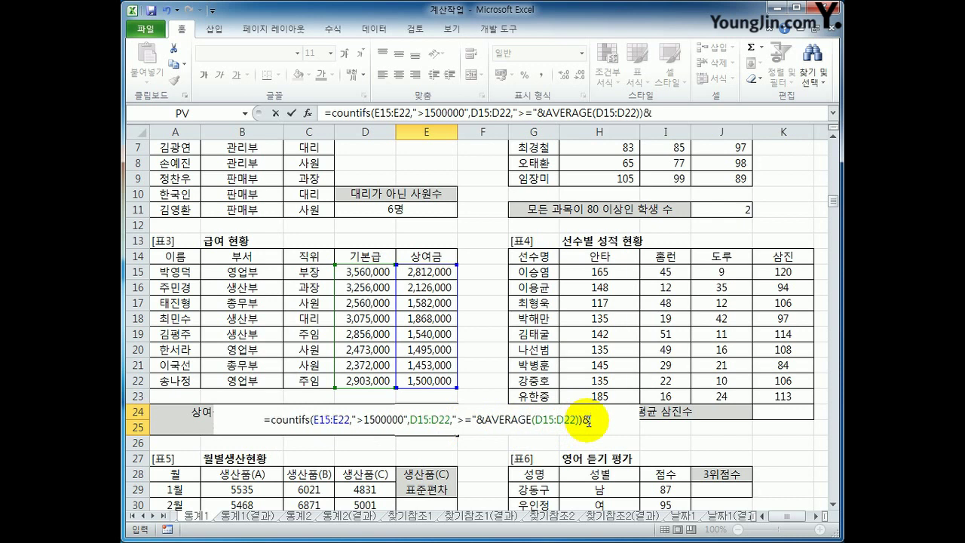
pyautogui.write('"')
pyautogui.write('명"')
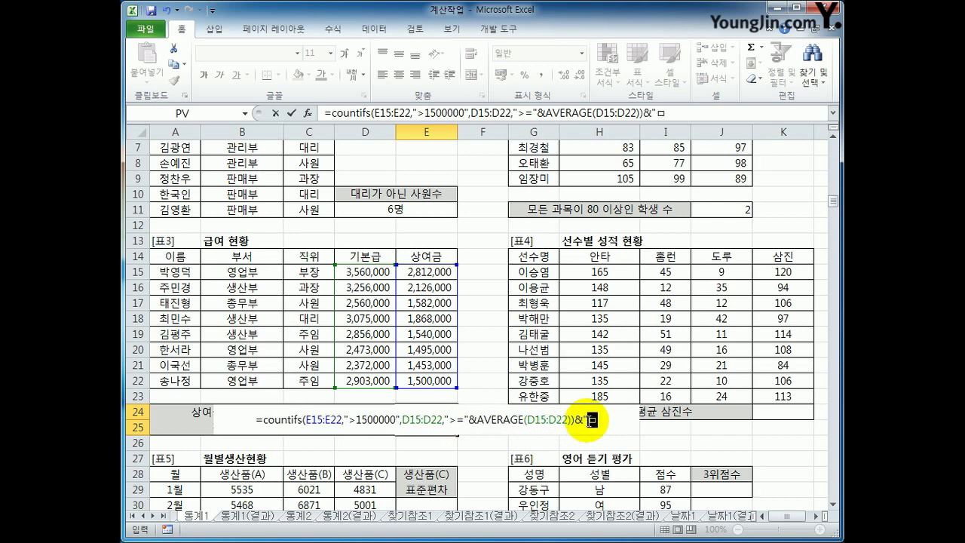
pyautogui.press('Return')
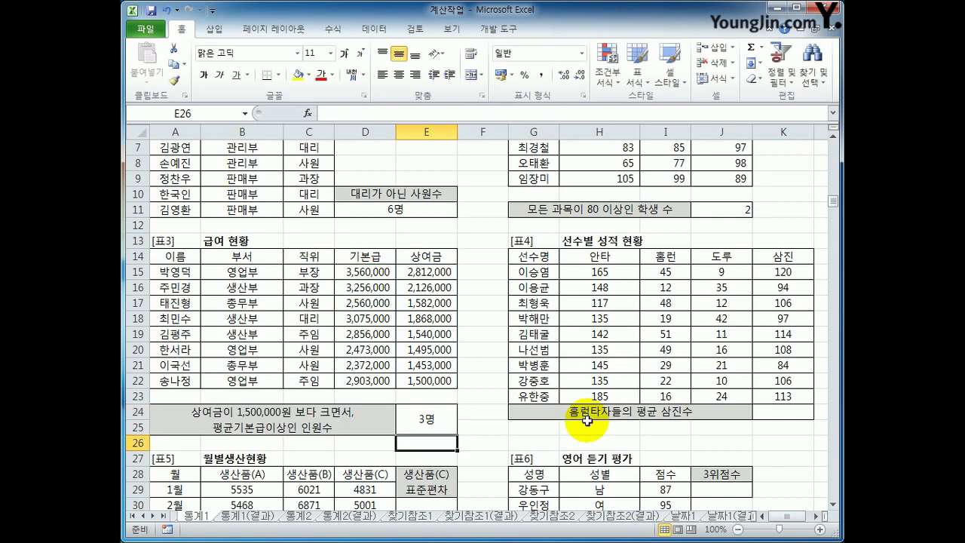
pyautogui.click(423, 416)
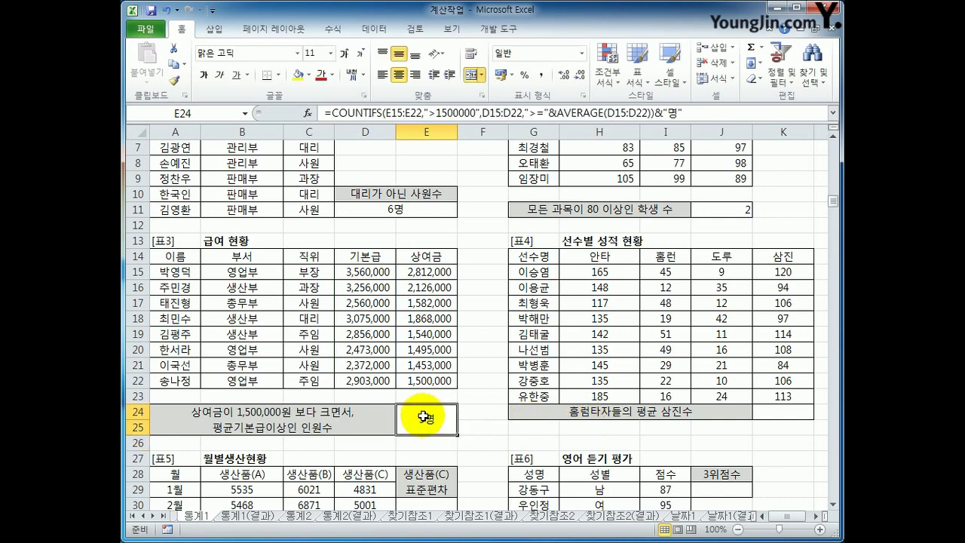
# Start an AVERAGEIF formula in K24 with the 홈런 values I15:I23 as the range
pyautogui.click(771, 415)
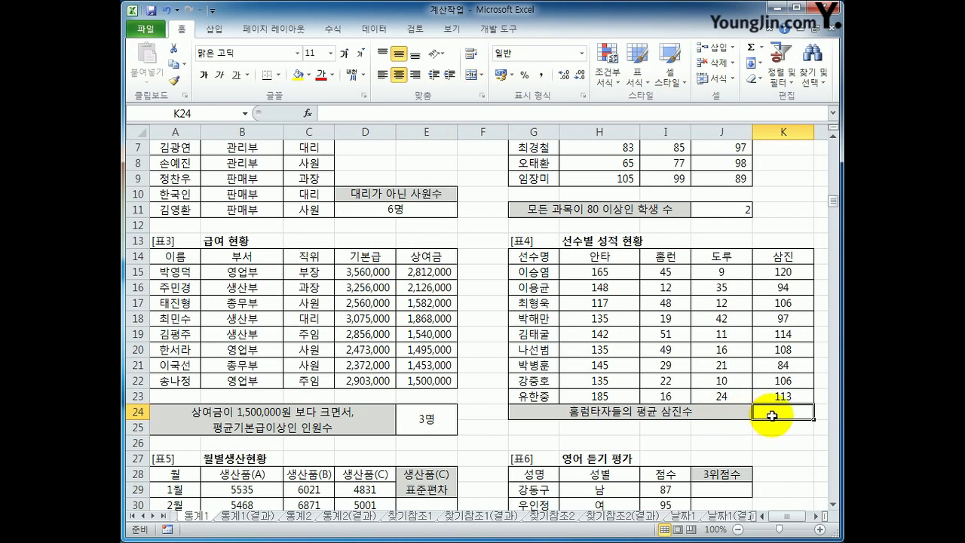
pyautogui.moveTo(667, 273); pyautogui.dragTo(672, 393)
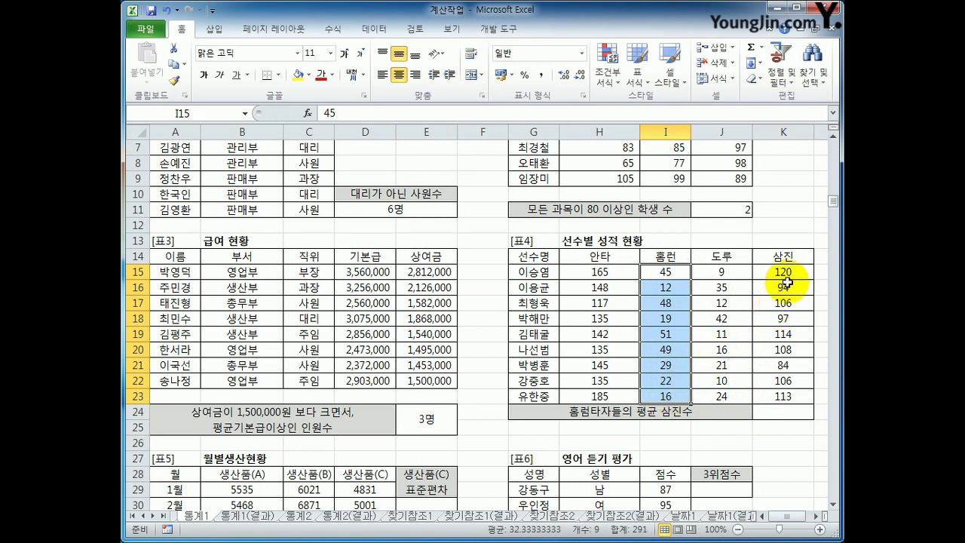
pyautogui.moveTo(786, 273); pyautogui.dragTo(781, 397)
pyautogui.click(778, 411)
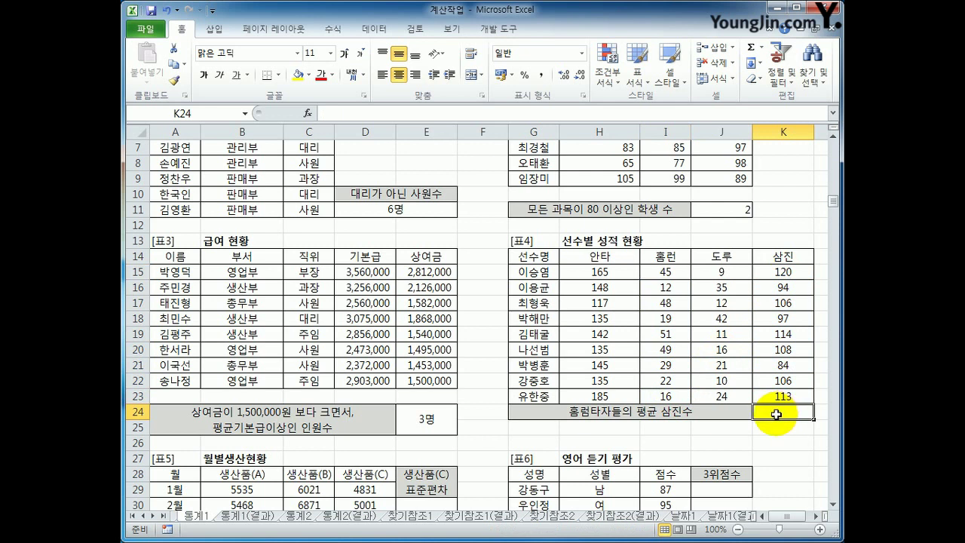
pyautogui.write('=ave')
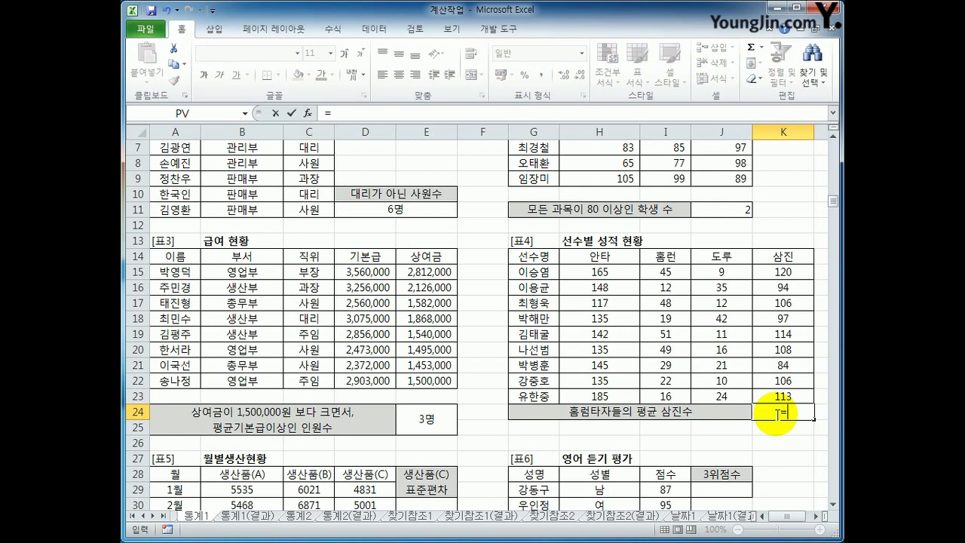
pyautogui.write('r')
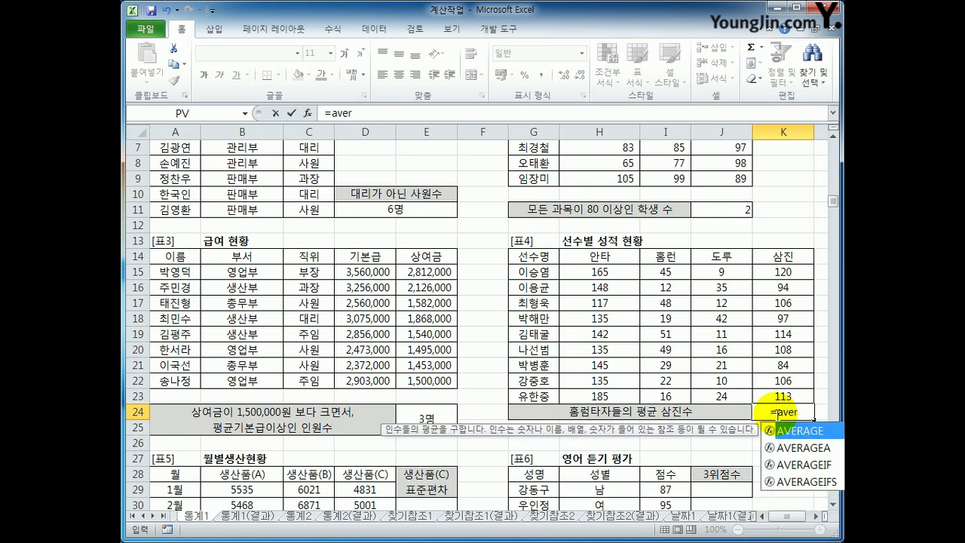
pyautogui.press('Down')
pyautogui.press('Down')
pyautogui.press('Tab')
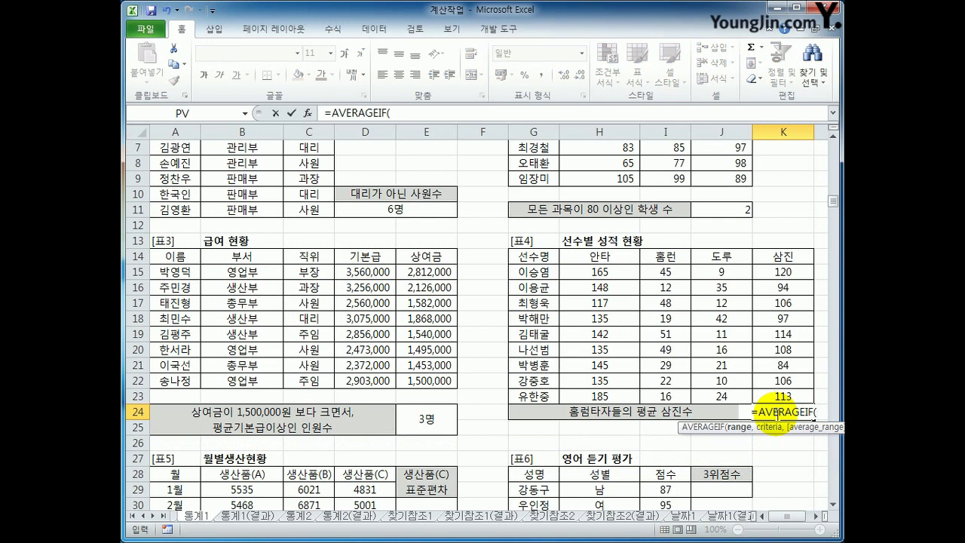
pyautogui.moveTo(663, 272); pyautogui.dragTo(664, 394)
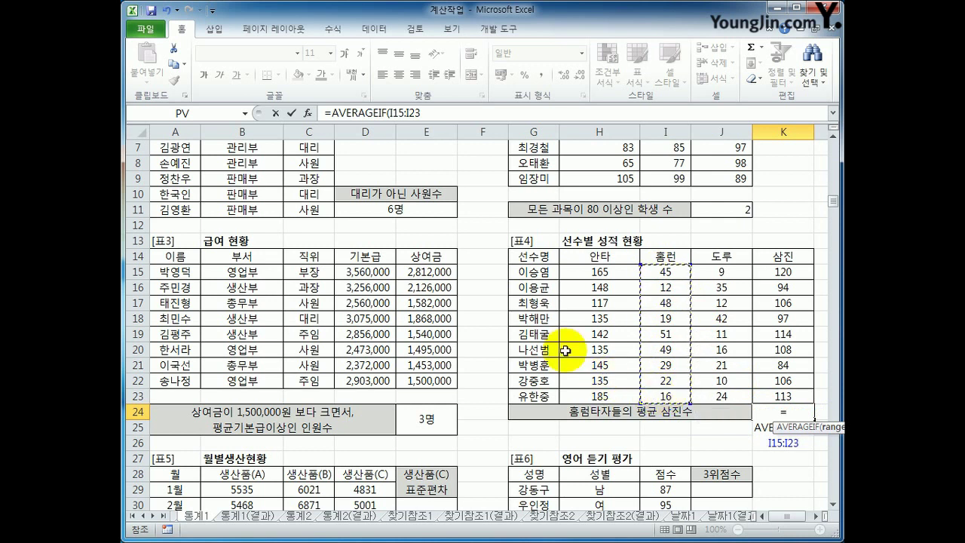
# Add ">=40" as the criterion of the AVERAGEIF formula in K24
pyautogui.click(431, 113)
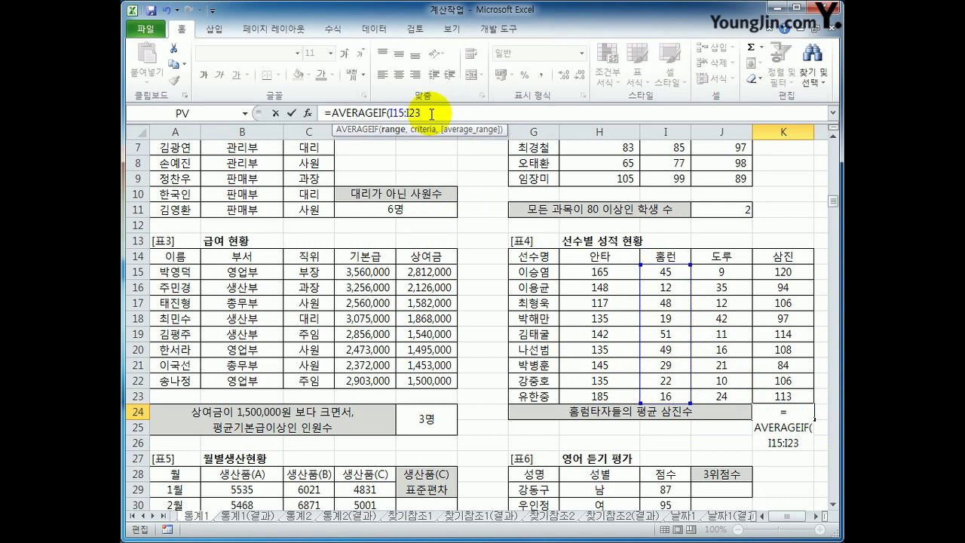
pyautogui.write(',')
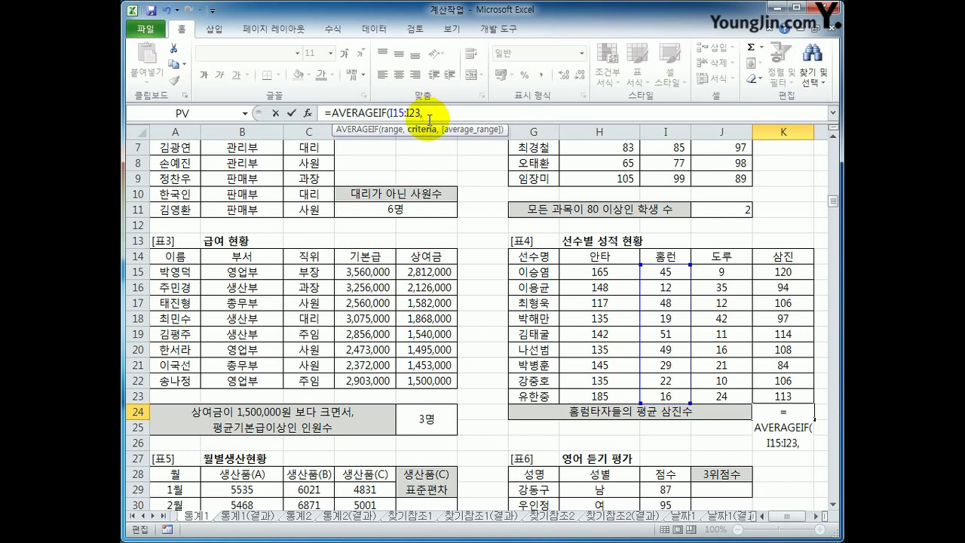
pyautogui.write('">=40"')
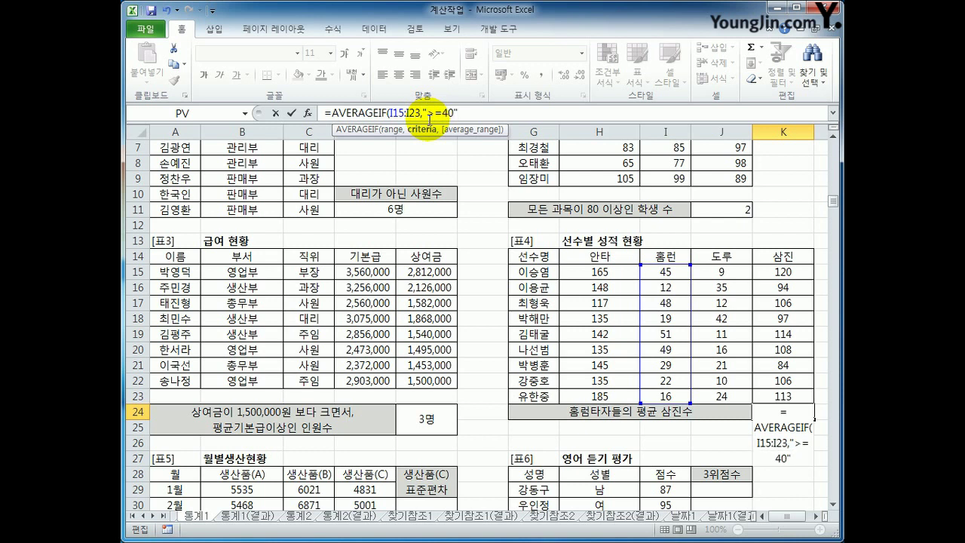
# Set the 삼진 values K15:K23 as the average range, enter the formula in K24, and reselect the cell
pyautogui.write(',')
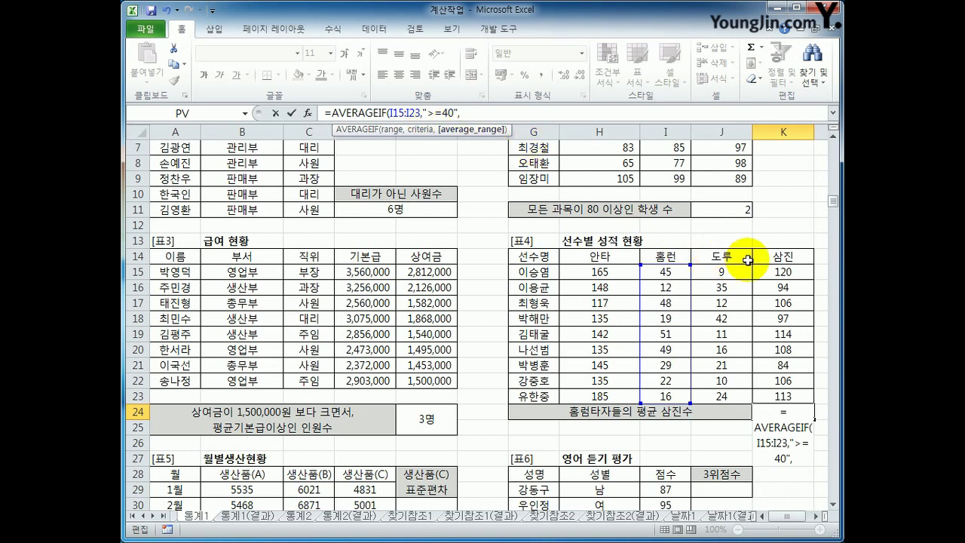
pyautogui.moveTo(784, 270); pyautogui.dragTo(778, 390)
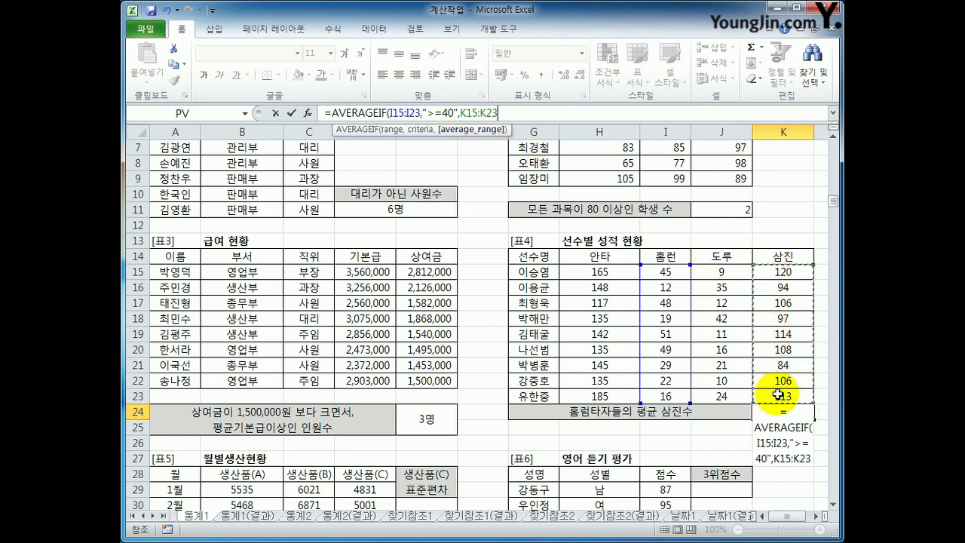
pyautogui.write(')')
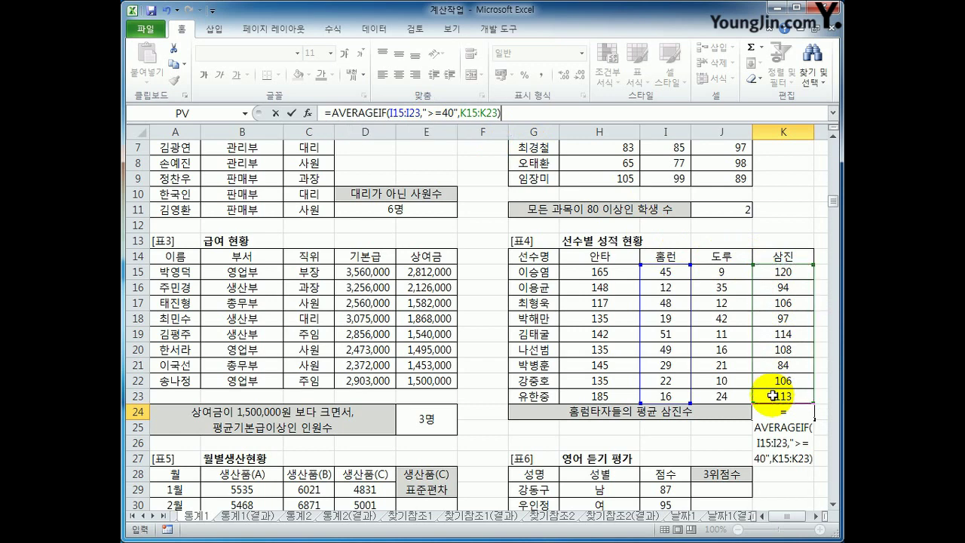
pyautogui.press('Return')
pyautogui.press('Up')
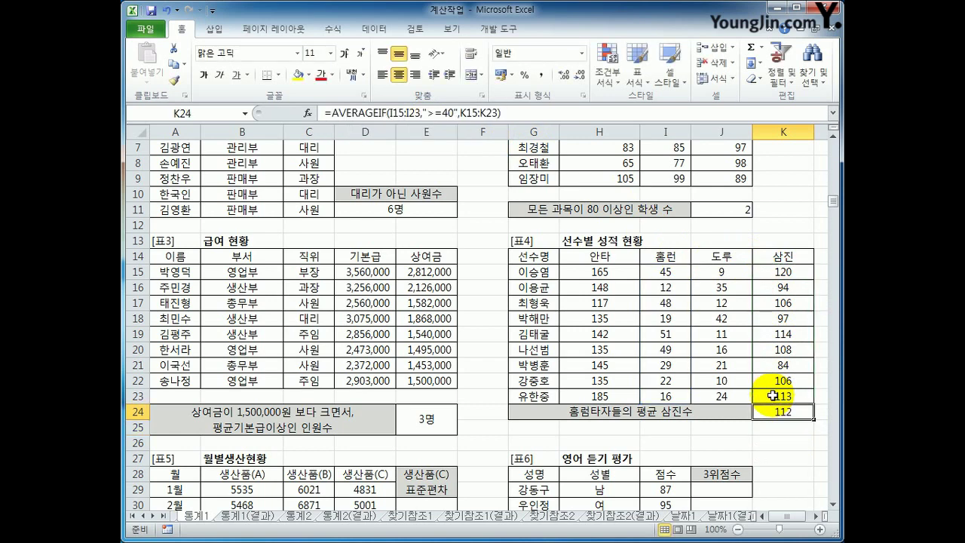
# Start a ROUNDDOWN formula in E30, under the 생산품(C) 표준편차 heading of the 월별생산현황 table
pyautogui.scroll(-2, 754, 427)
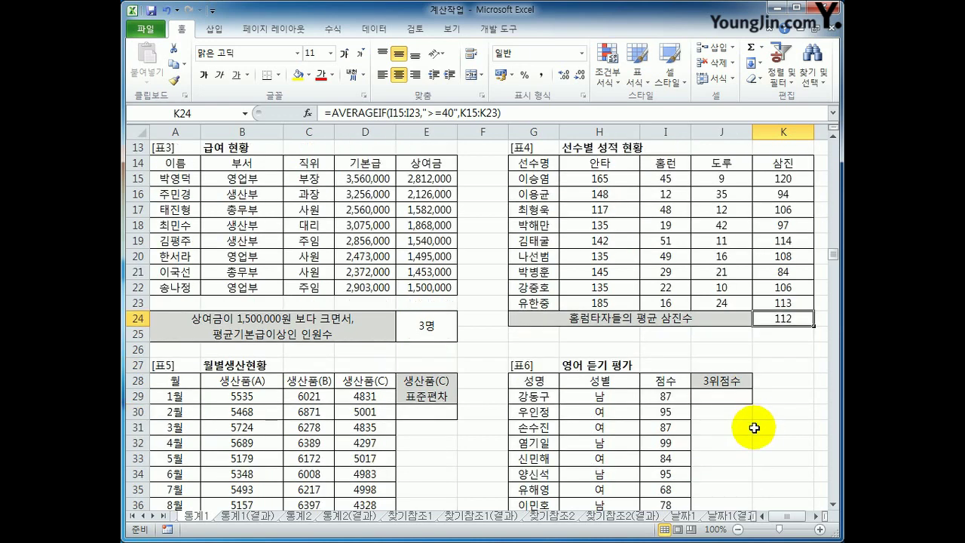
pyautogui.scroll(-3, 753, 428)
pyautogui.click(440, 277)
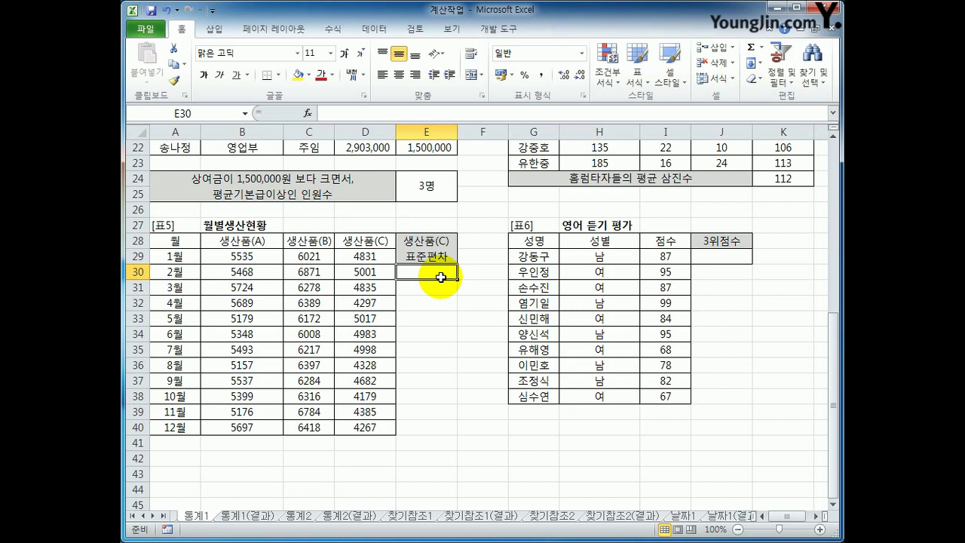
pyautogui.write('=')
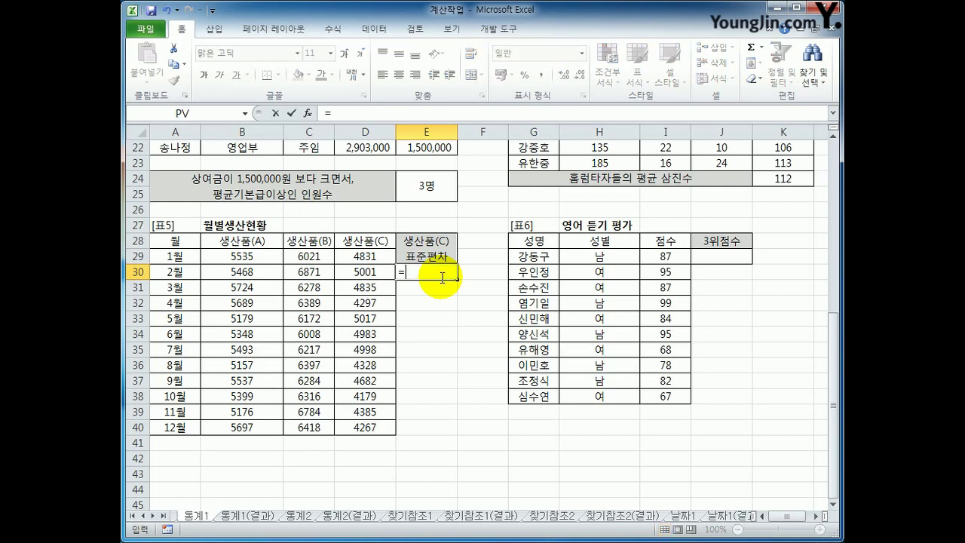
pyautogui.write('roun')
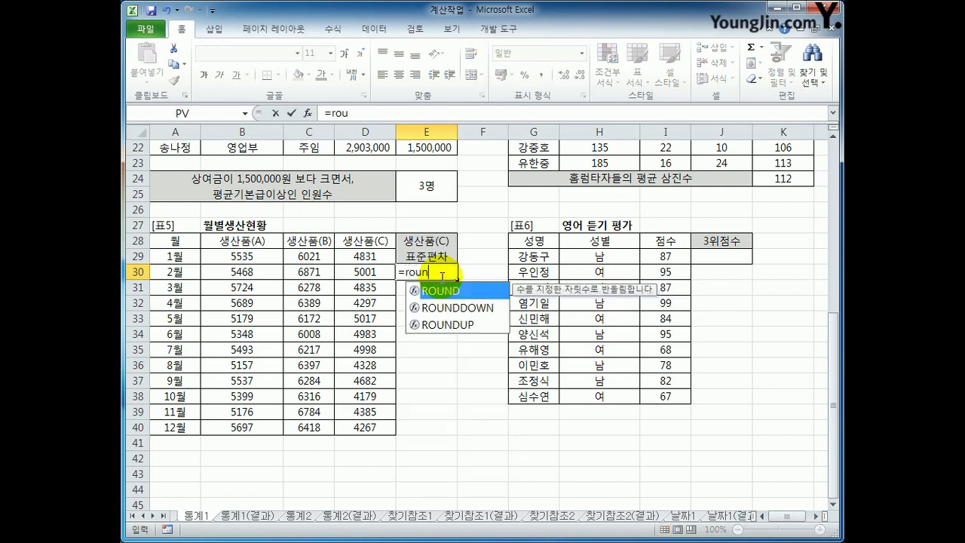
pyautogui.press('Down')
pyautogui.press('Tab')
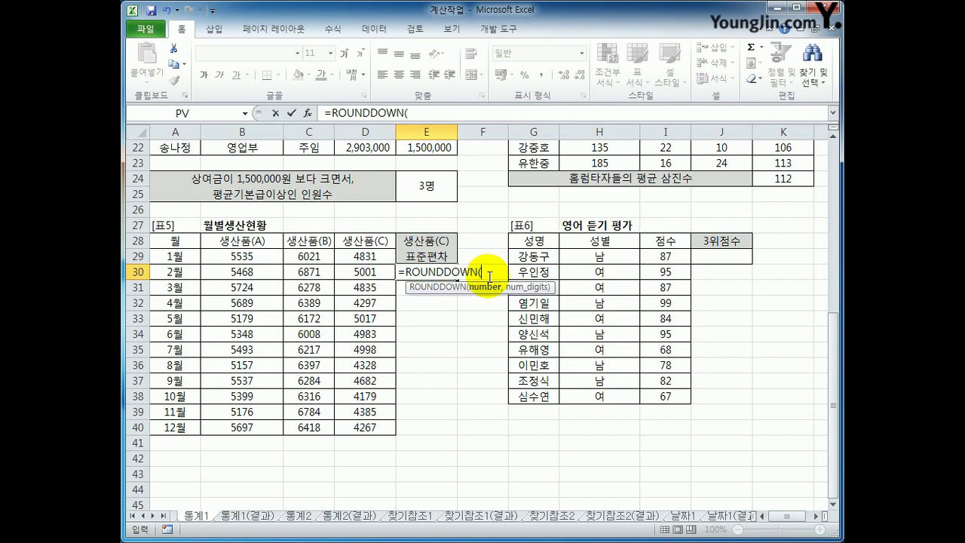
# Nest a STDEV function as the number argument of ROUNDDOWN
pyautogui.write('s')
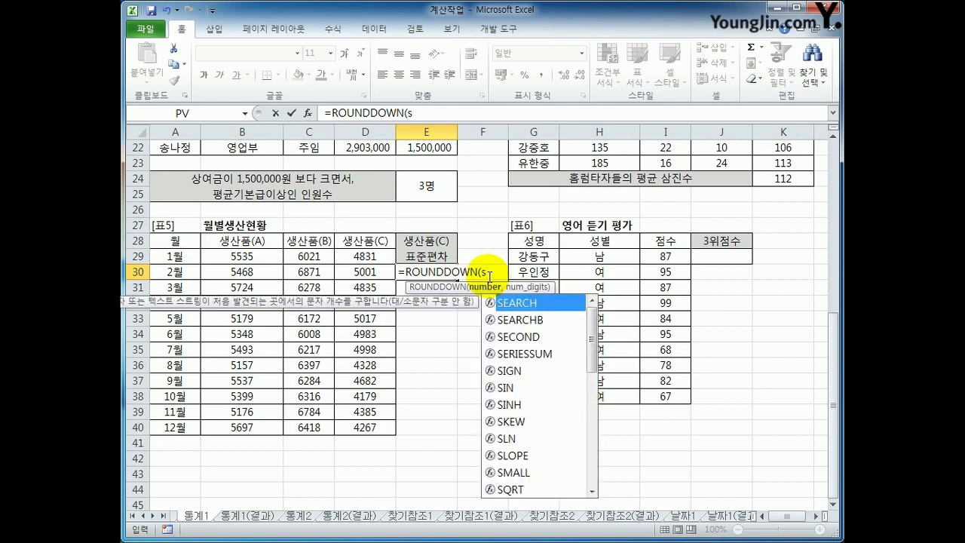
pyautogui.write('t')
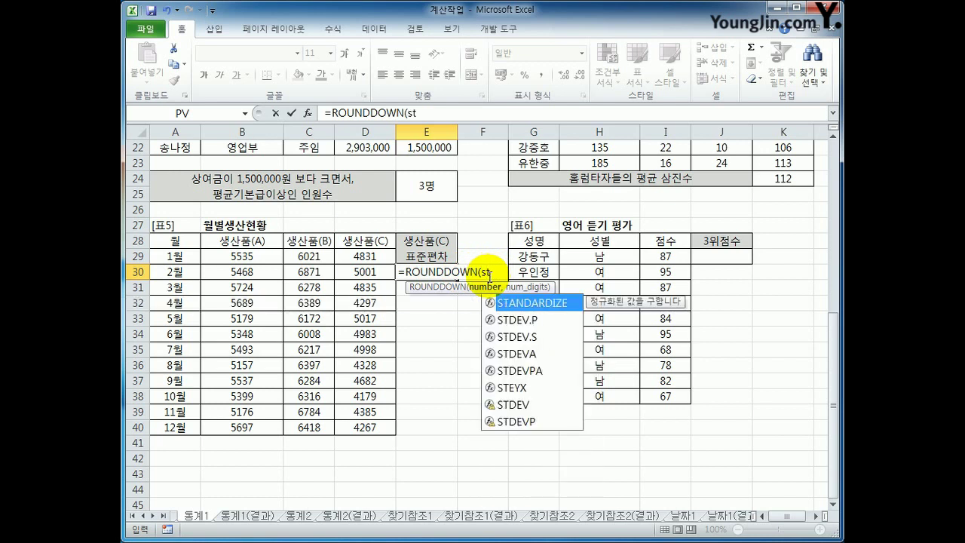
pyautogui.write('dev')
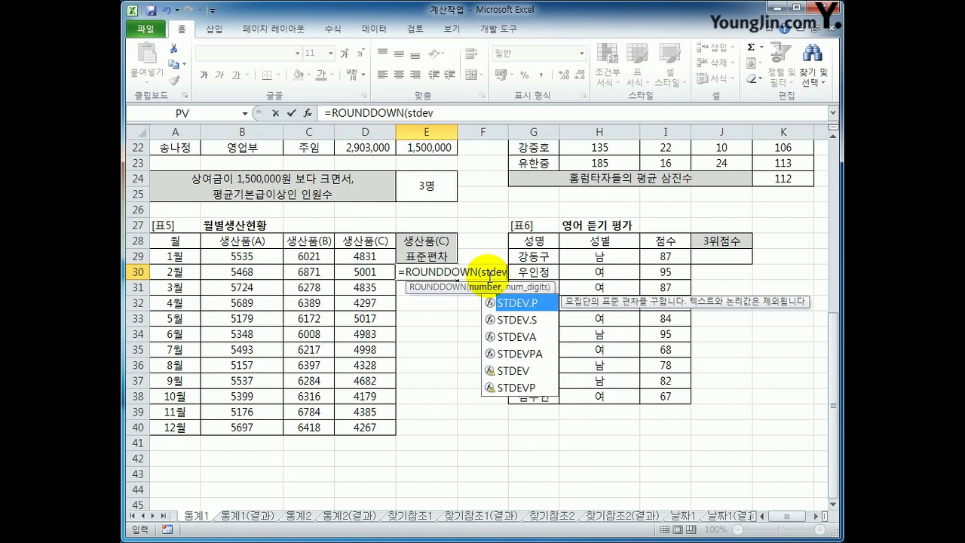
pyautogui.press('Tab')
pyautogui.press('BackSpace')
pyautogui.press('BackSpace')
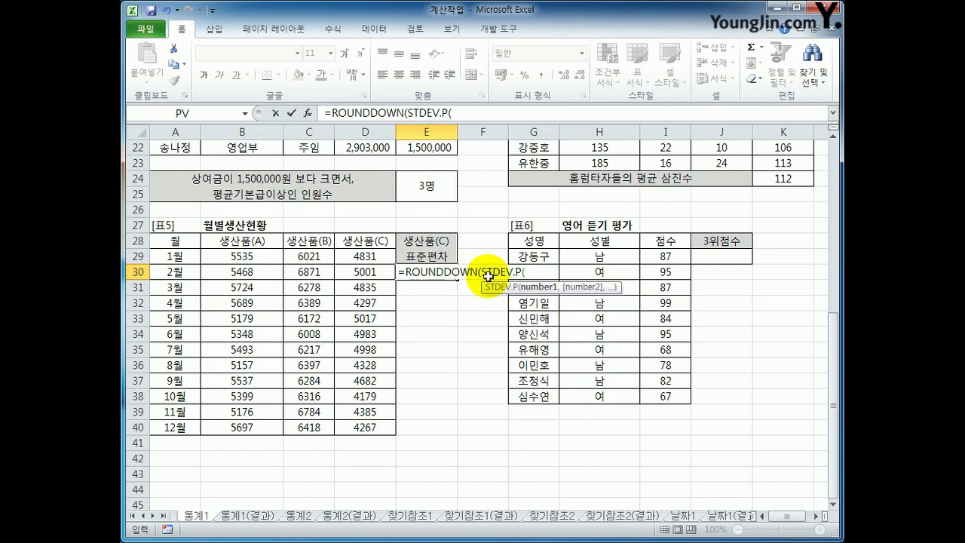
pyautogui.press('BackSpace')
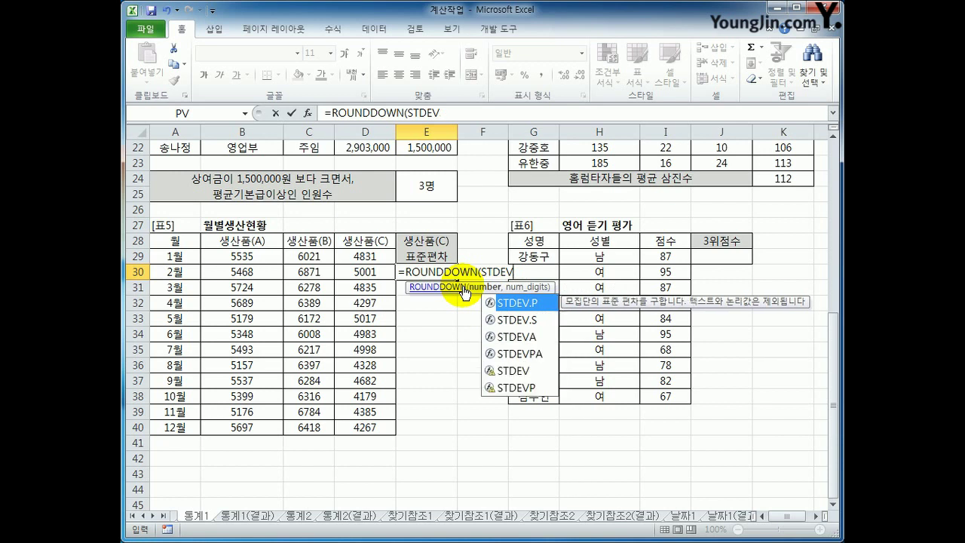
pyautogui.write('(')
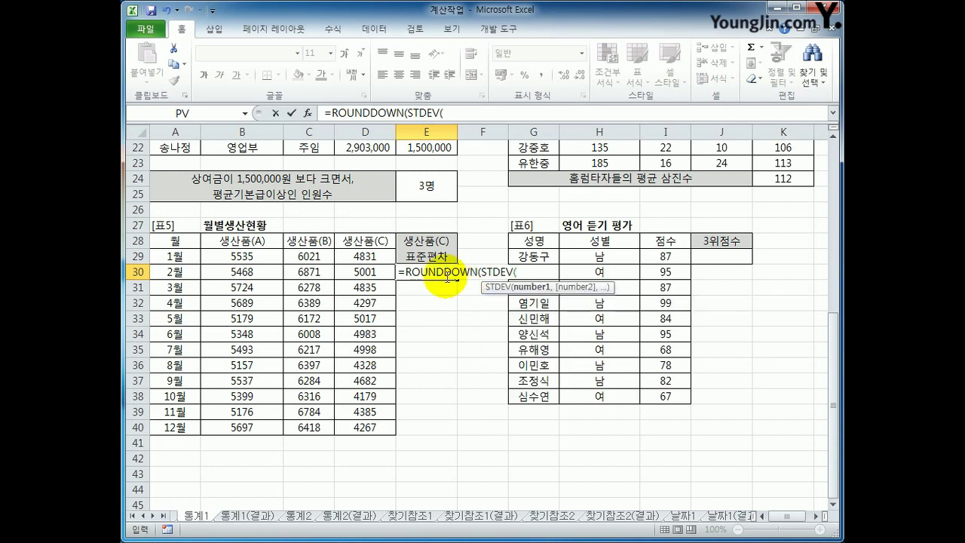
pyautogui.moveTo(243, 256); pyautogui.dragTo(342, 257)
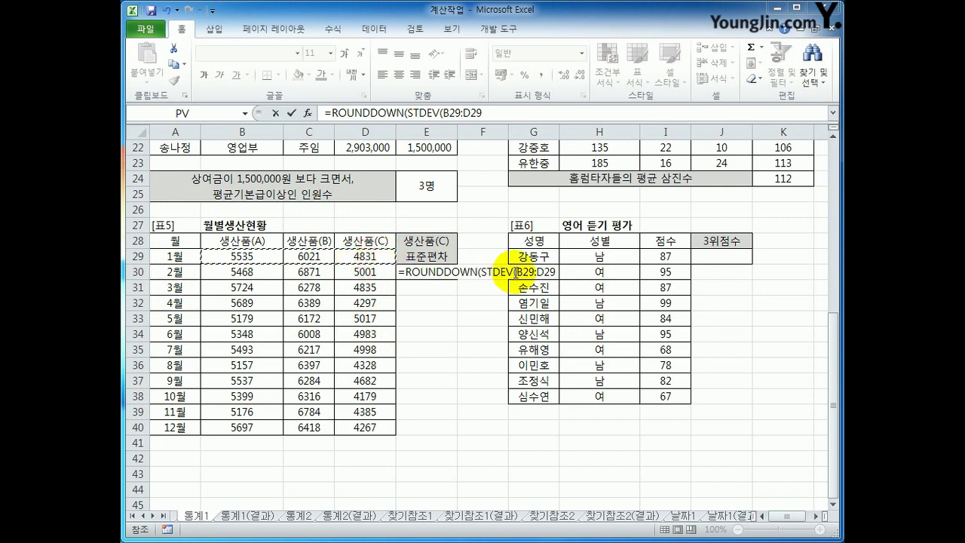
pyautogui.click(550, 273)
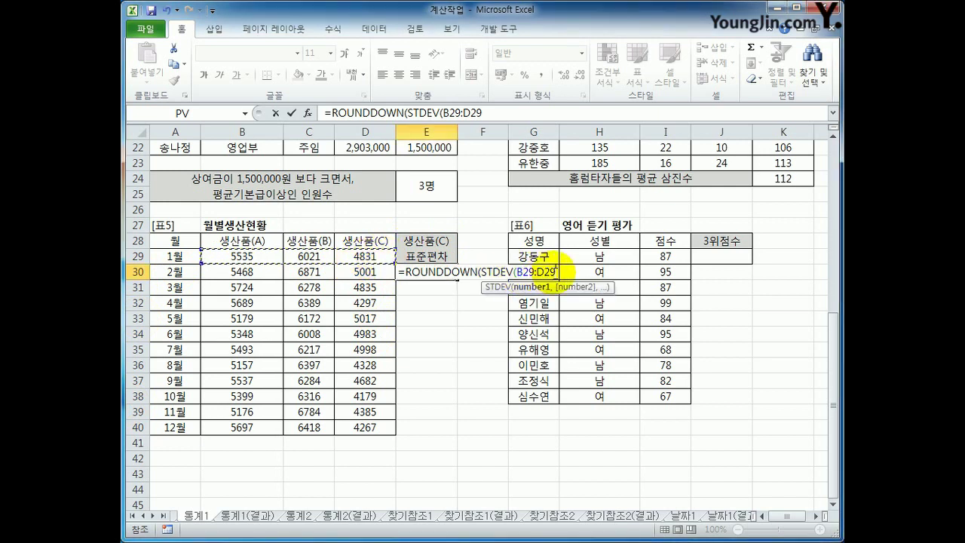
pyautogui.moveTo(555, 272); pyautogui.dragTo(515, 272)
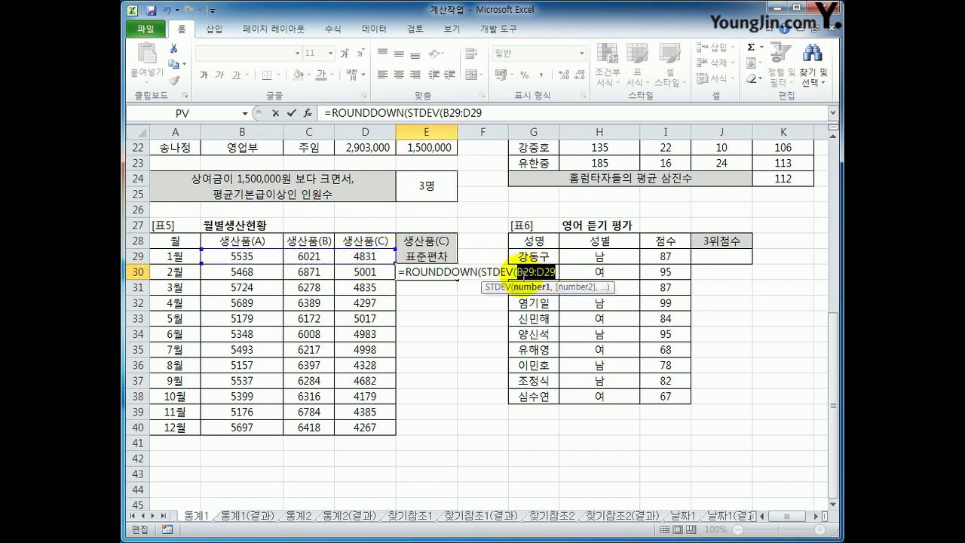
pyautogui.press('BackSpace')
# Use the 생산품(C) values D29:D40 as the STDEV range and close the STDEV function
pyautogui.click(366, 257)
pyautogui.moveTo(365, 257); pyautogui.dragTo(366, 420)
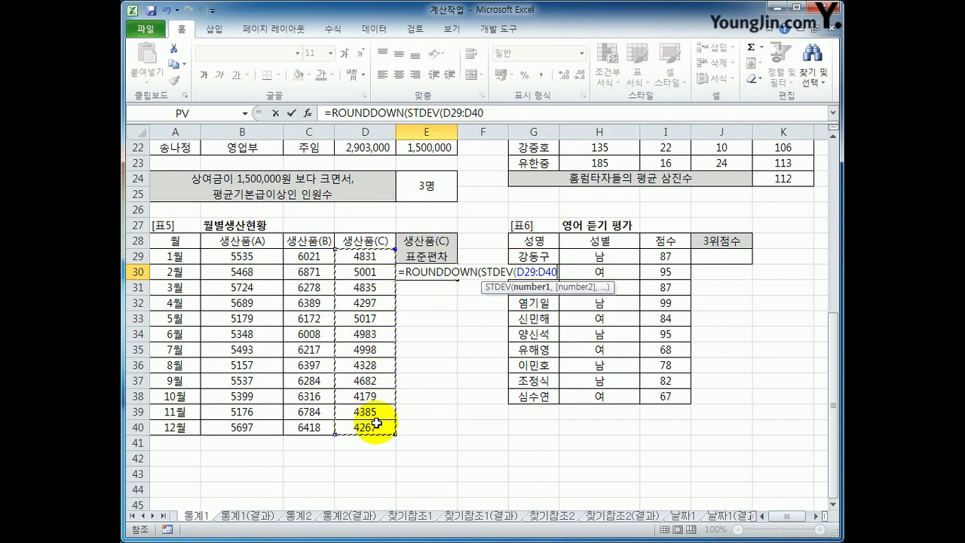
pyautogui.write(')')
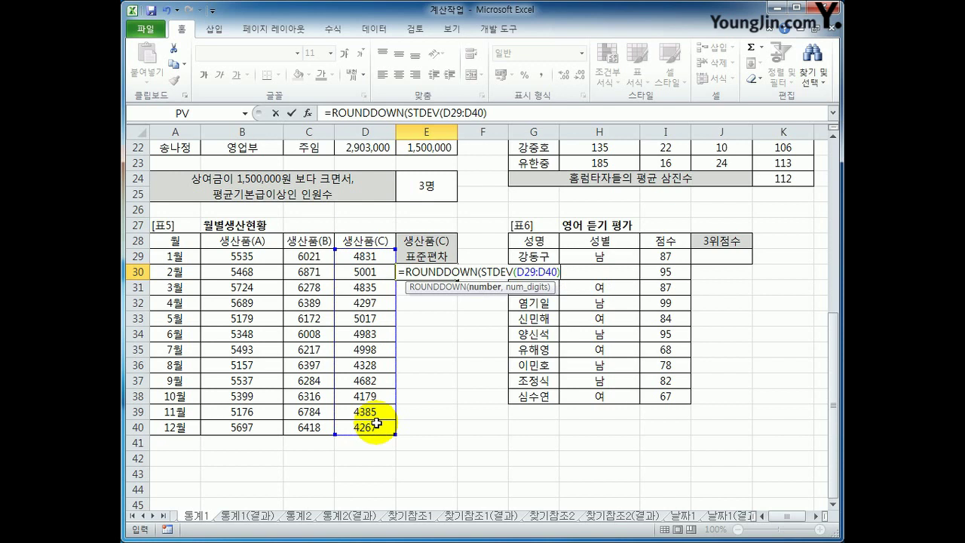
# Set ROUNDDOWN's number of digits to 1, enter the formula in E30, and review it against the 생산품(C) values
pyautogui.write(',')
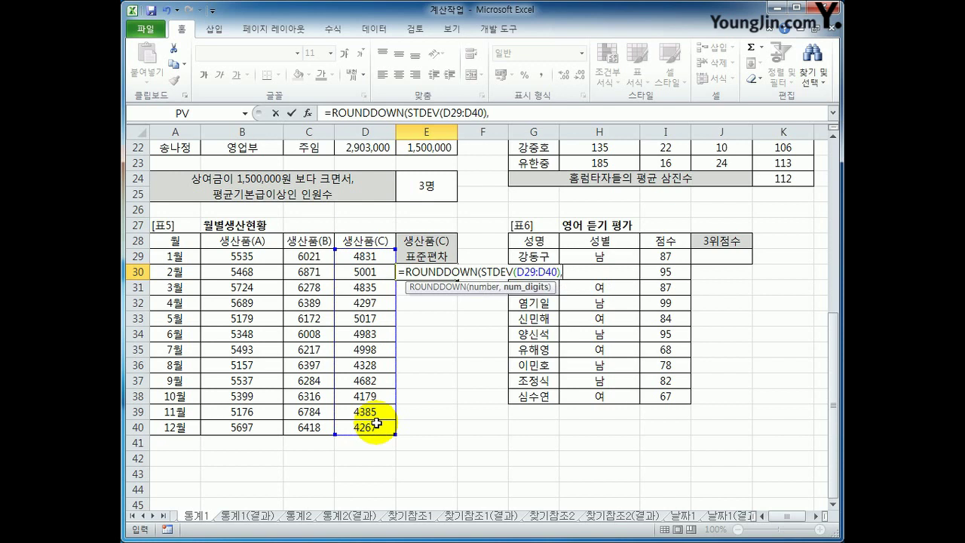
pyautogui.write('1)')
pyautogui.press('Return')
pyautogui.press('Up')
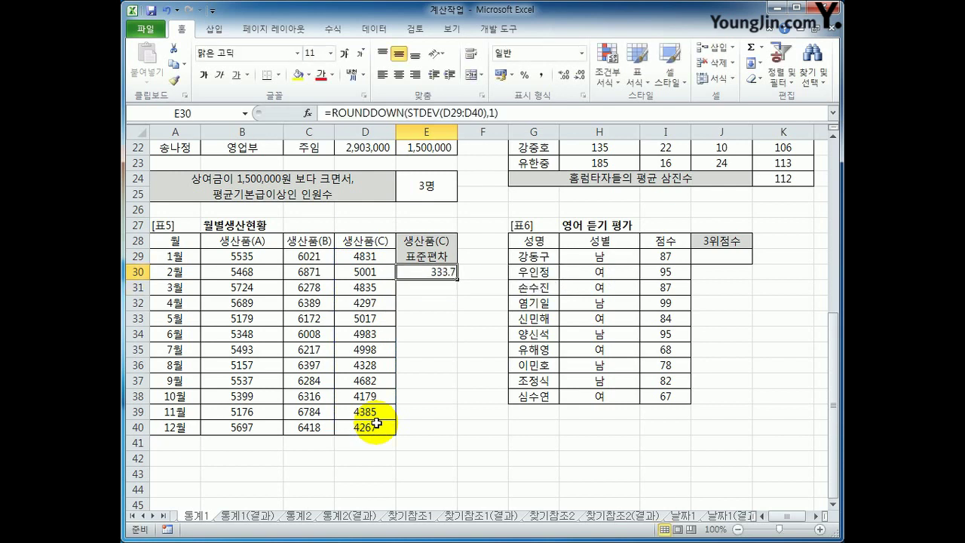
pyautogui.moveTo(365, 256); pyautogui.dragTo(360, 420)
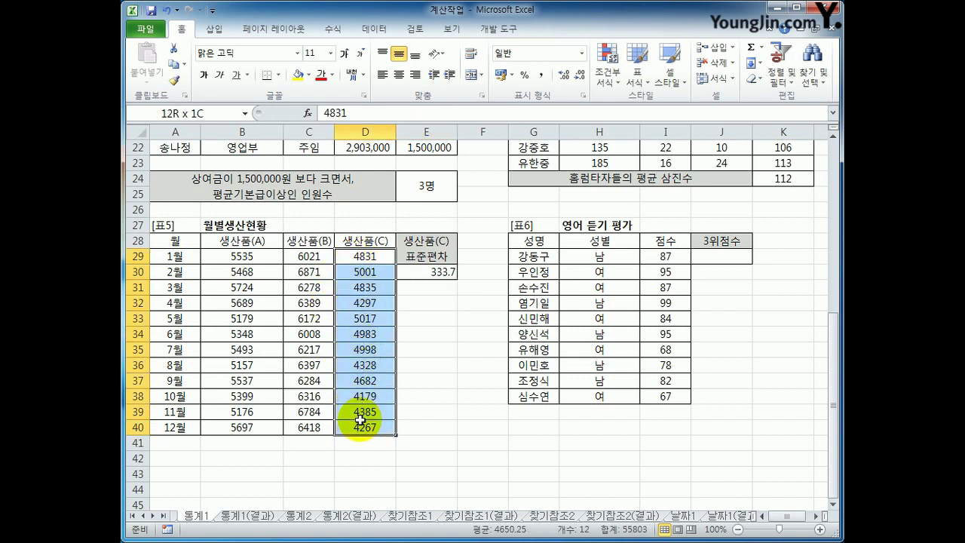
pyautogui.click(441, 271)
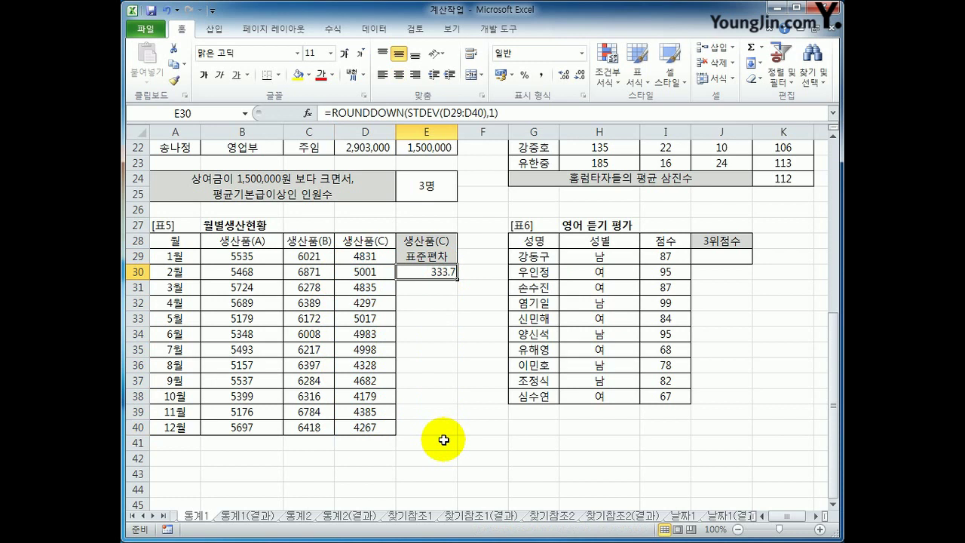
# Build a LARGE formula in J29, under the 3위점수 heading, for the 3rd largest score in I29:I38
pyautogui.click(734, 256)
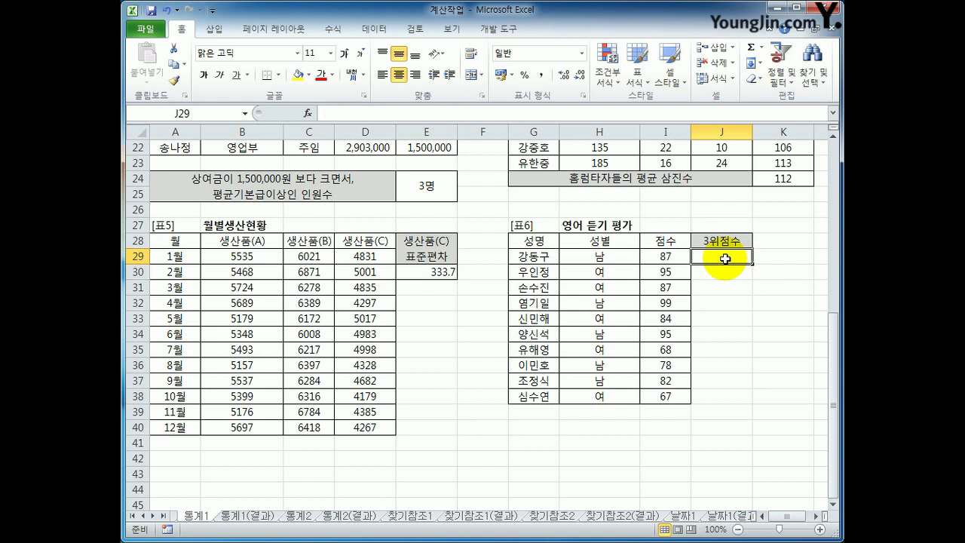
pyautogui.write('=')
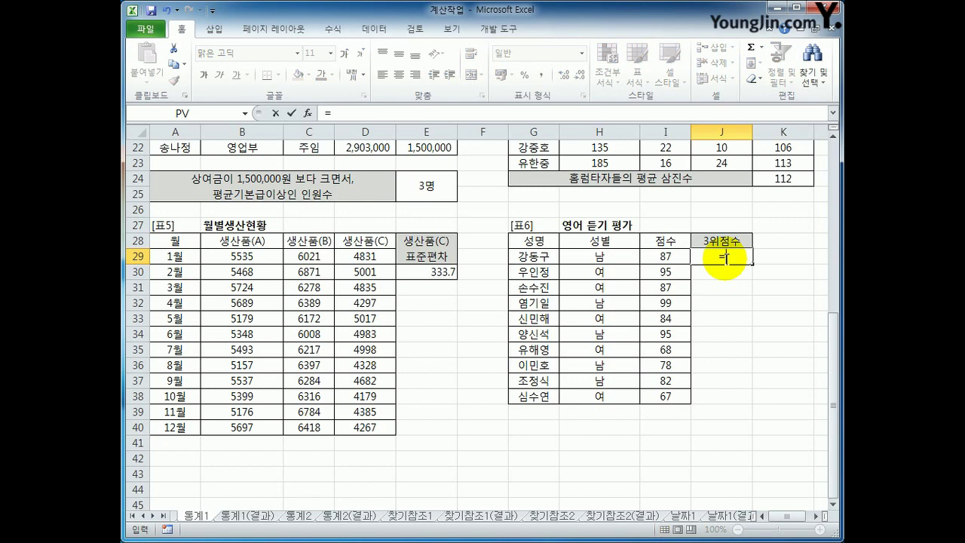
pyautogui.write('lar')
pyautogui.press('Tab')
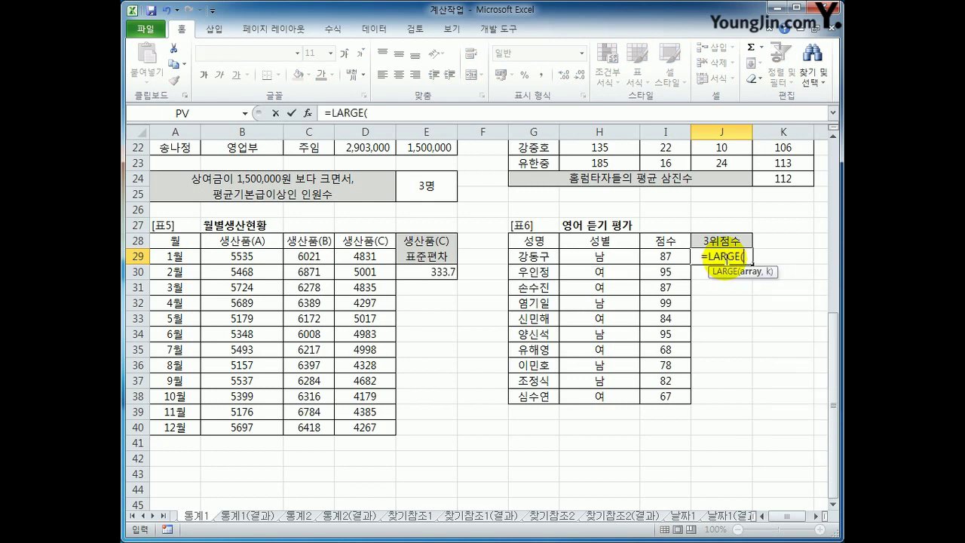
pyautogui.moveTo(666, 256); pyautogui.dragTo(669, 392)
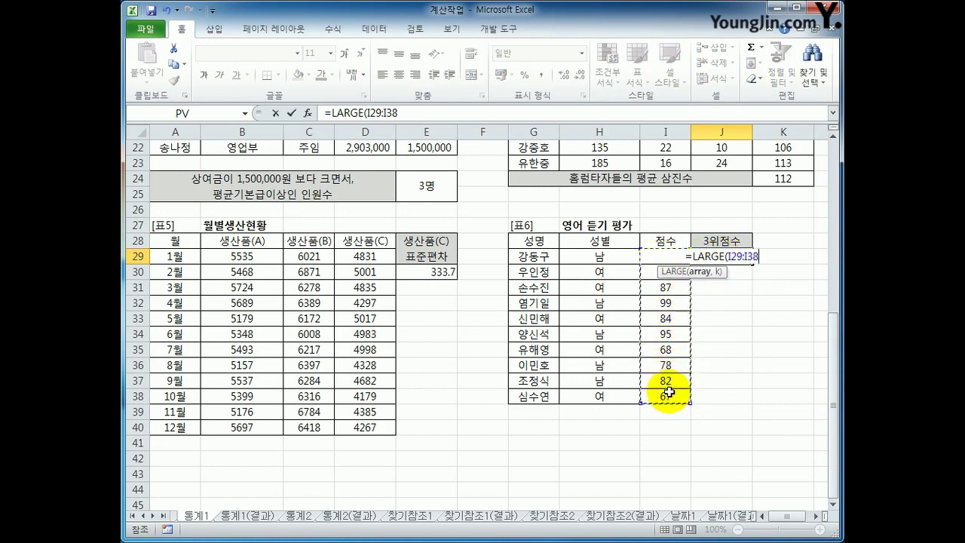
pyautogui.write(',3')
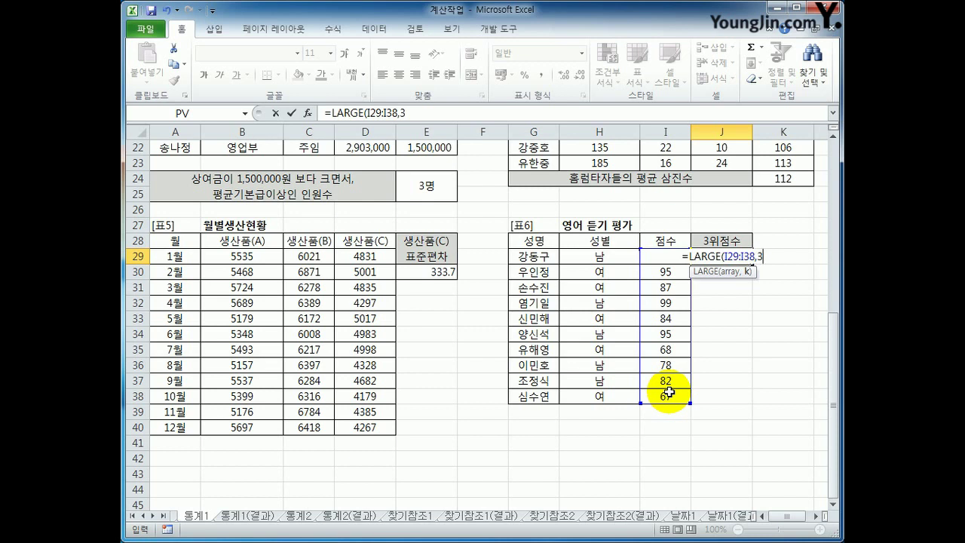
pyautogui.write(')')
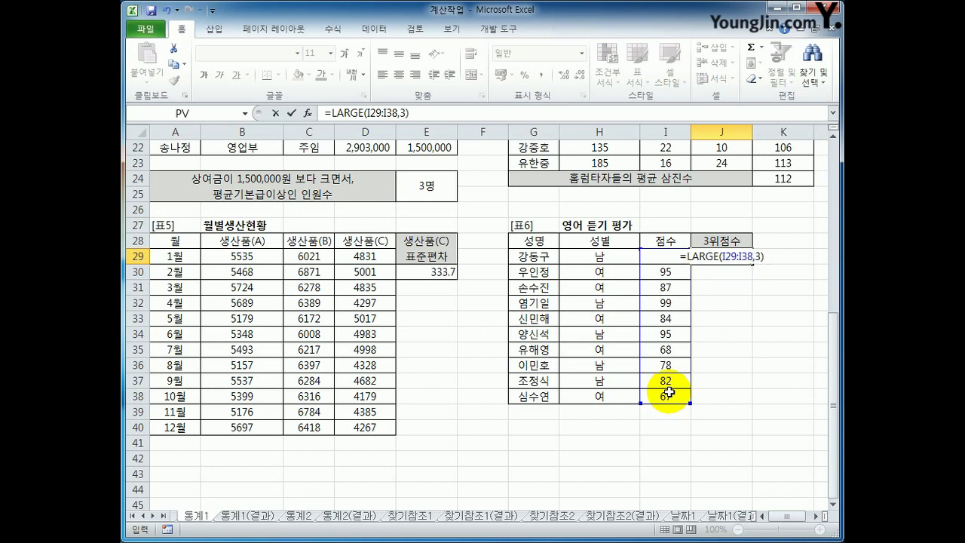
# Append the text "점" to the LARGE result with the & operator and enter the formula in J29
pyautogui.write('&')
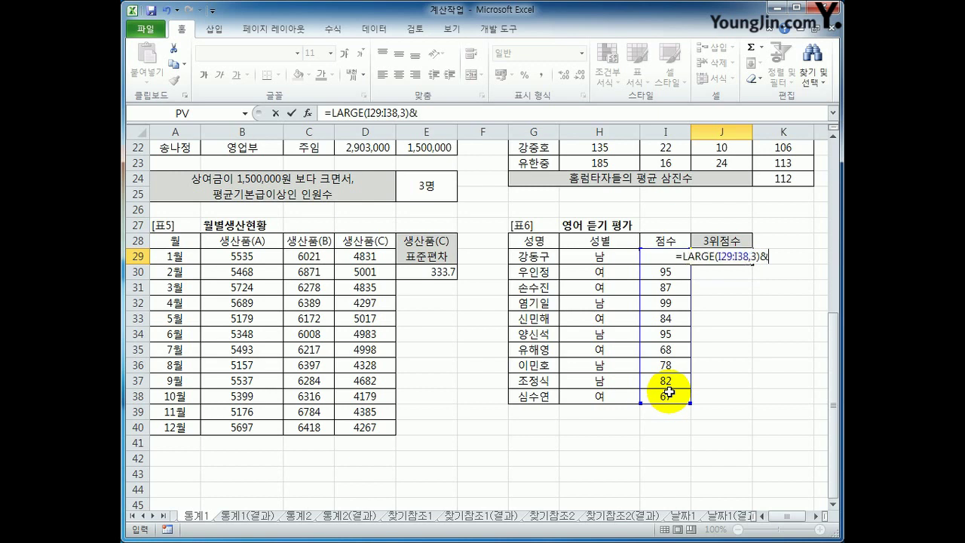
pyautogui.write('"')
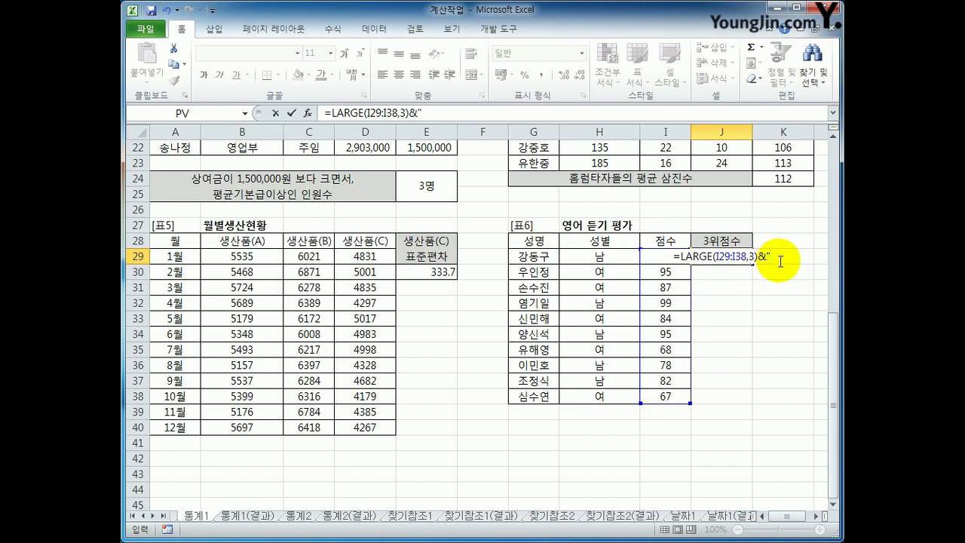
pyautogui.write('점')
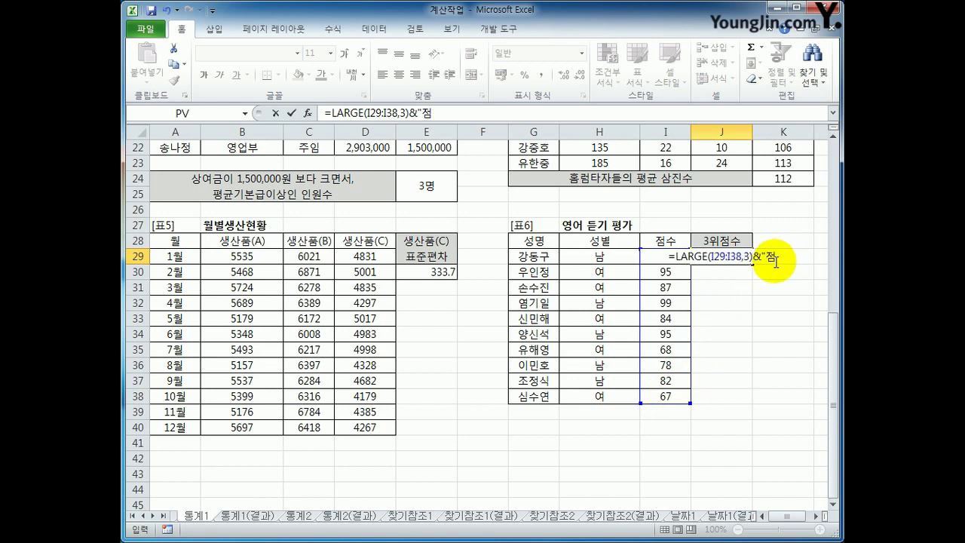
pyautogui.write('"')
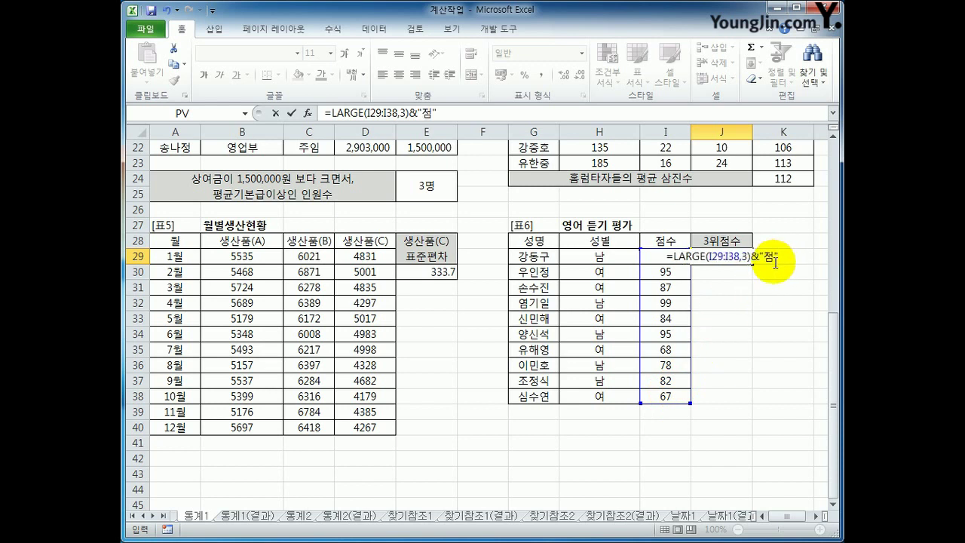
pyautogui.press('Return')
pyautogui.press('Up')
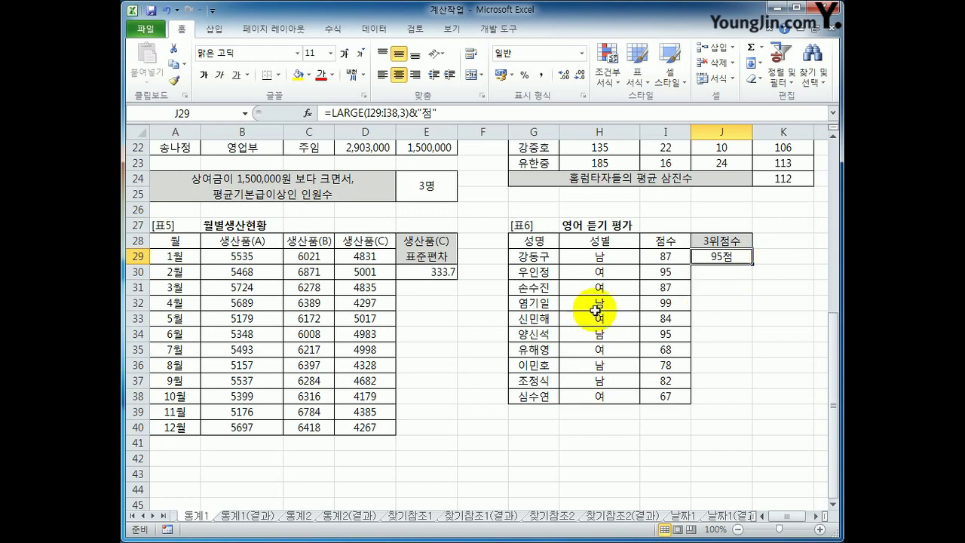
# Switch to the 통계2 sheet and check the 승점 formula in E3 of the 축구 경기대회 table
pyautogui.scroll(4, 441, 391)
pyautogui.scroll(3, 441, 390)
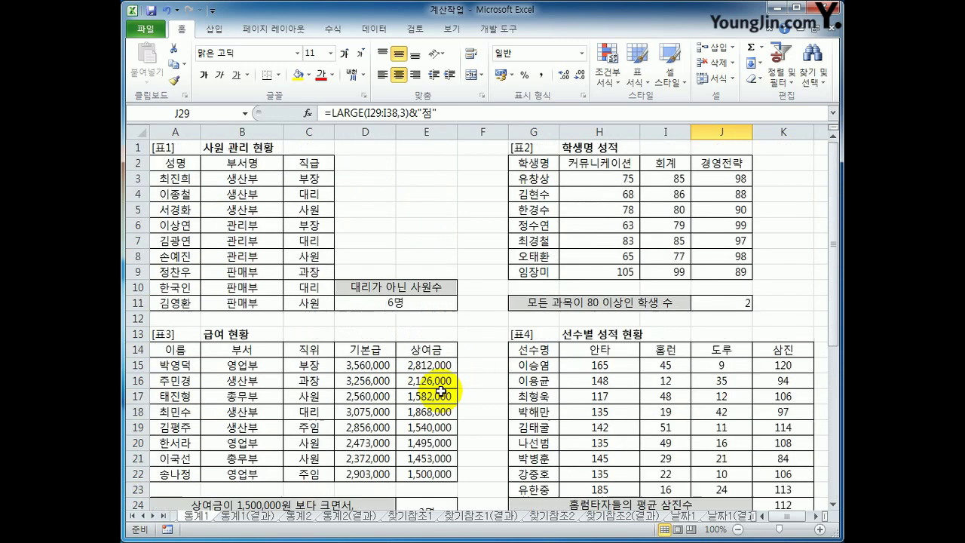
pyautogui.click(297, 516)
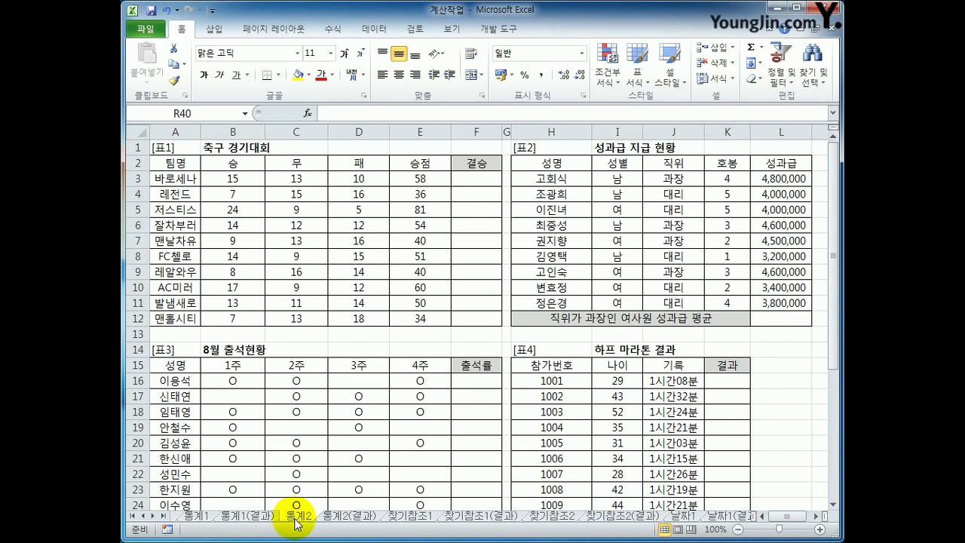
pyautogui.click(472, 181)
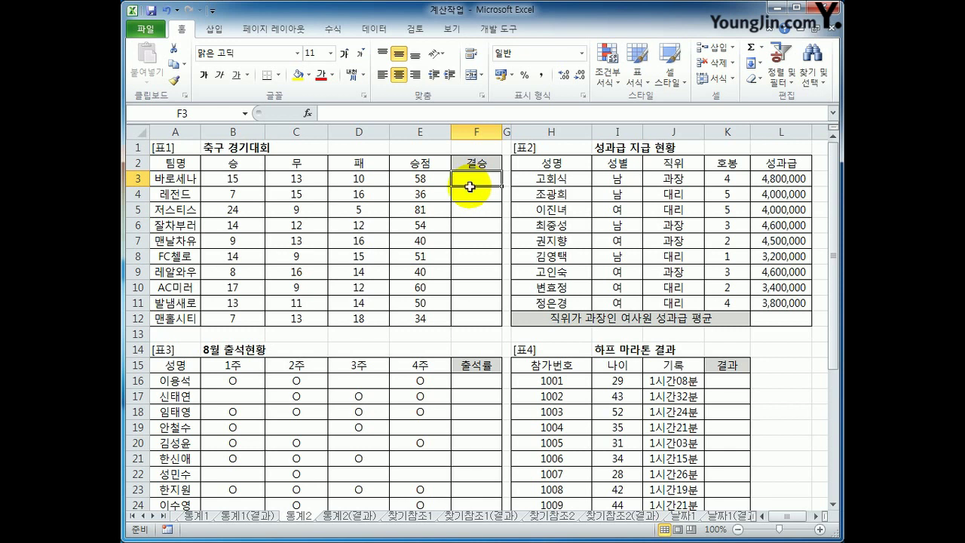
pyautogui.click(438, 178)
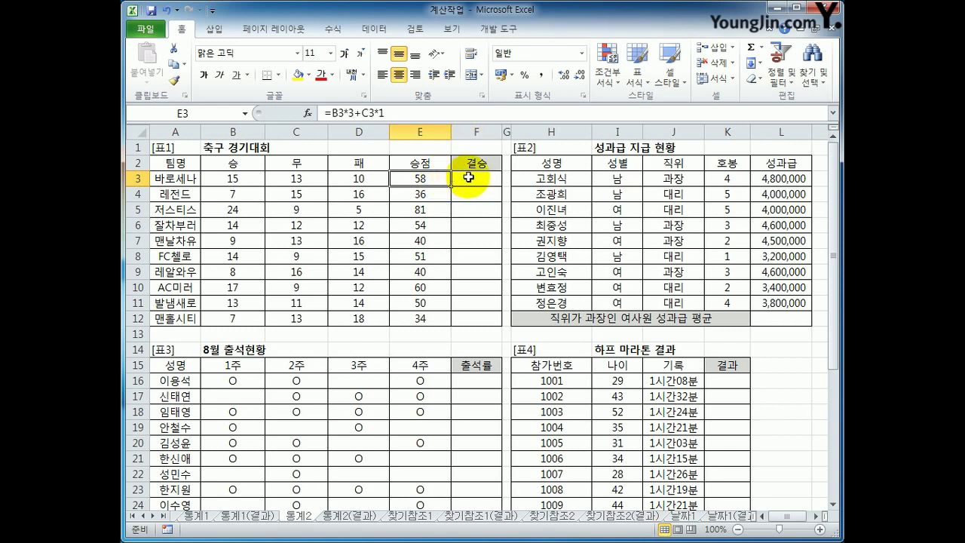
# Start a RANK formula in F3, under the 결승 heading, with the 승점 value E3 as the number to rank
pyautogui.click(468, 177)
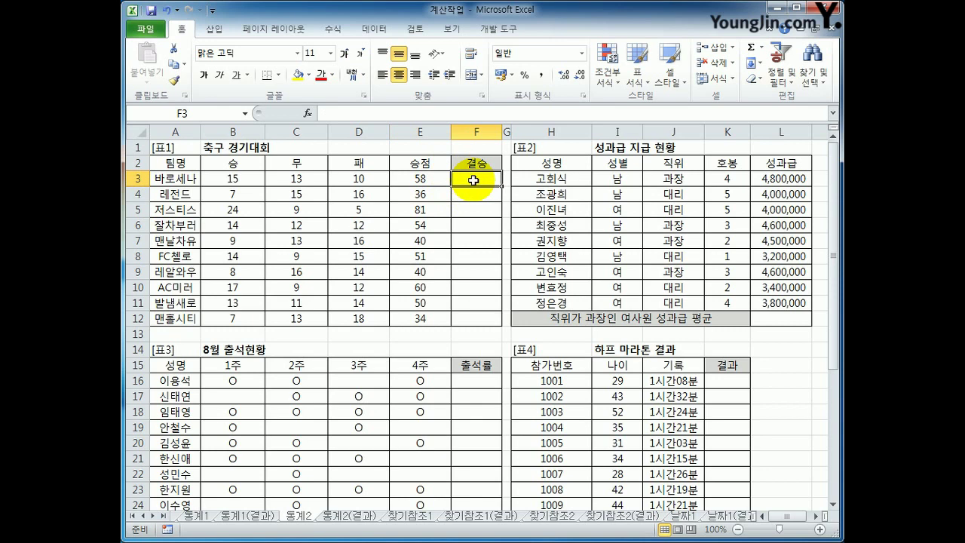
pyautogui.write('=')
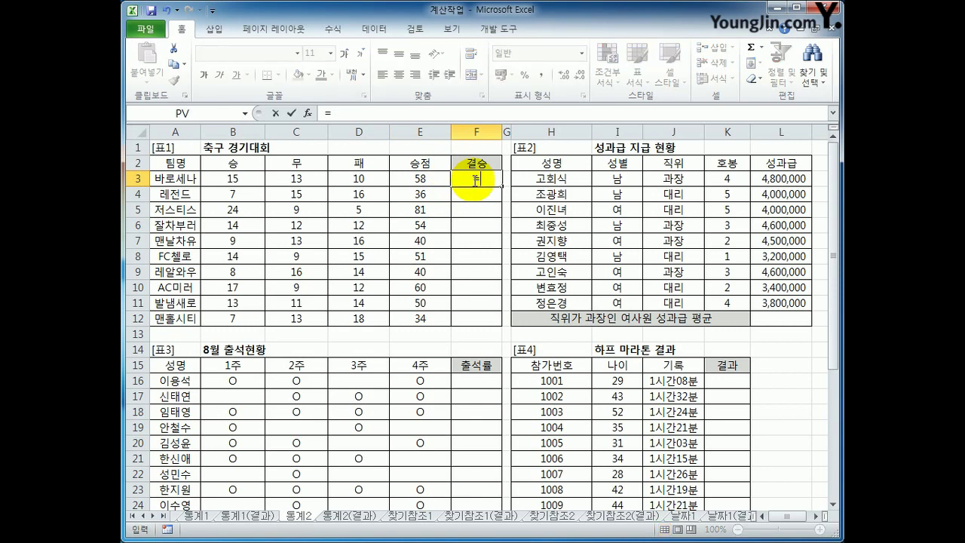
pyautogui.write('rank(')
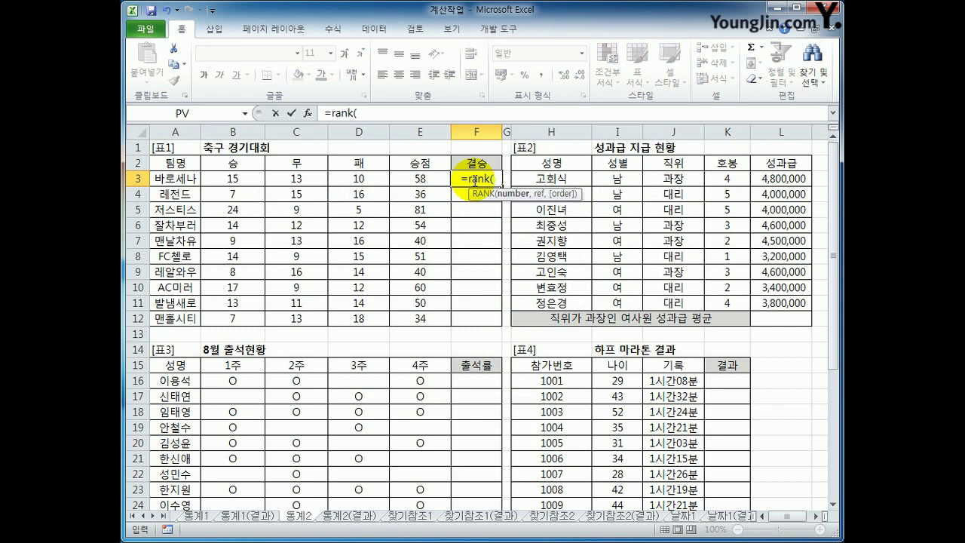
pyautogui.click(435, 177)
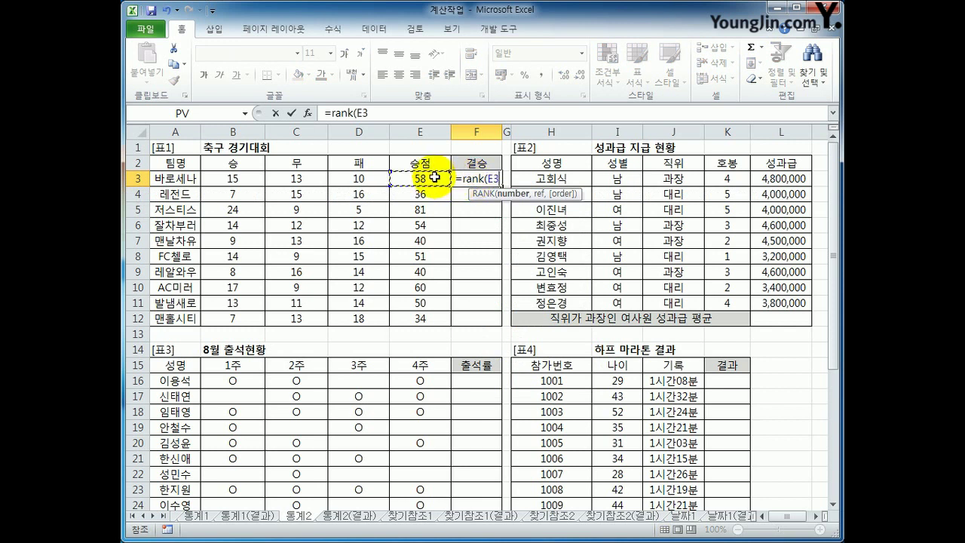
pyautogui.write(',')
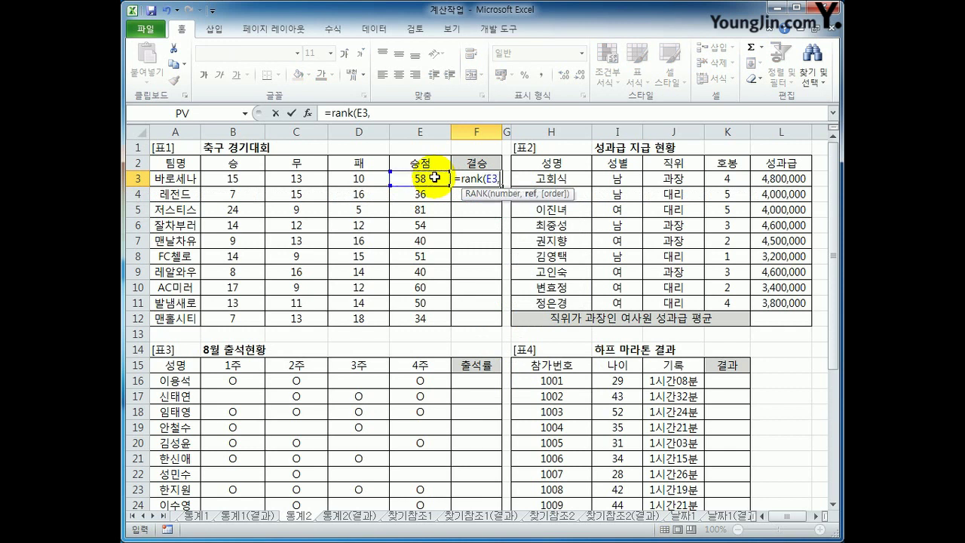
# Set RANK's reference to the absolute range $E$3:$E$12 and its order to 0 (내림차순), and enter the formula in F3
pyautogui.click(435, 178)
pyautogui.moveTo(434, 178); pyautogui.dragTo(428, 316)
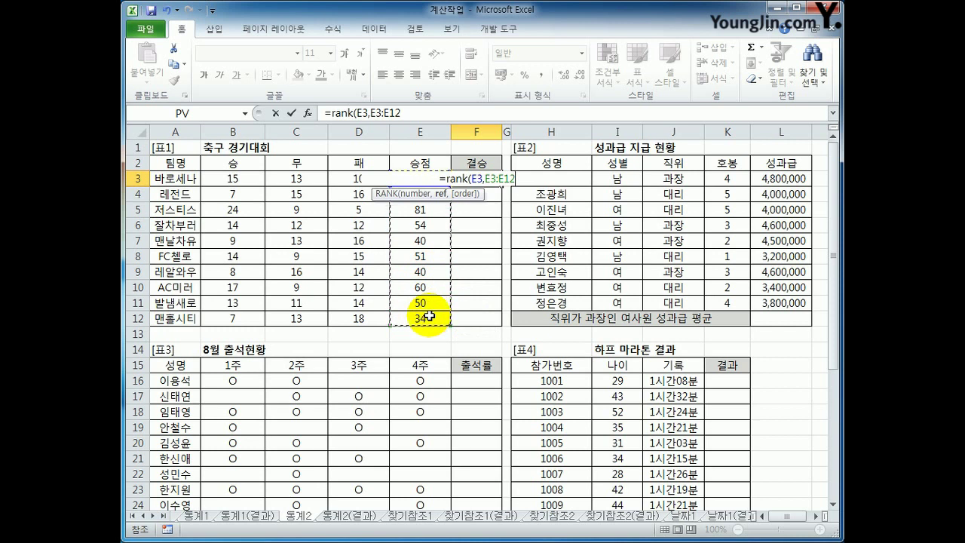
pyautogui.press('F4')
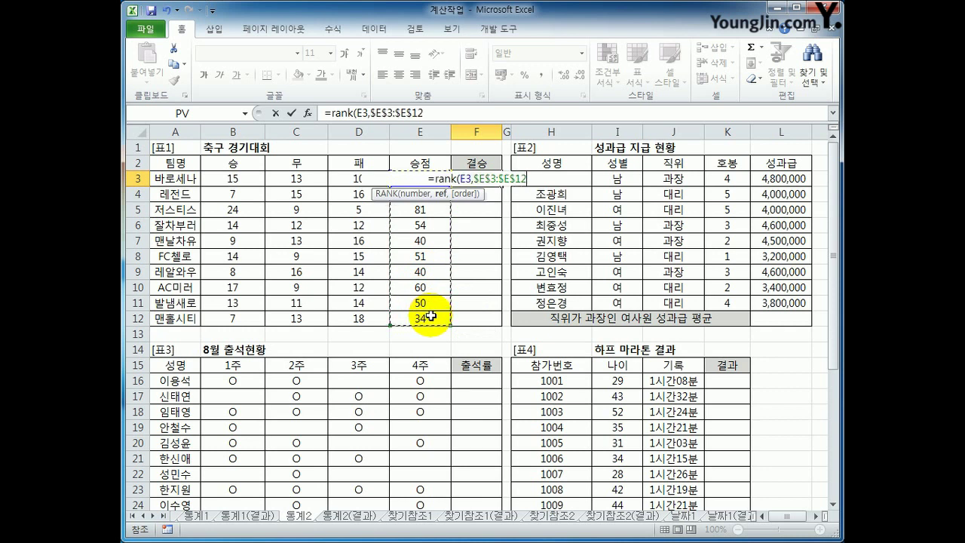
pyautogui.write(',')
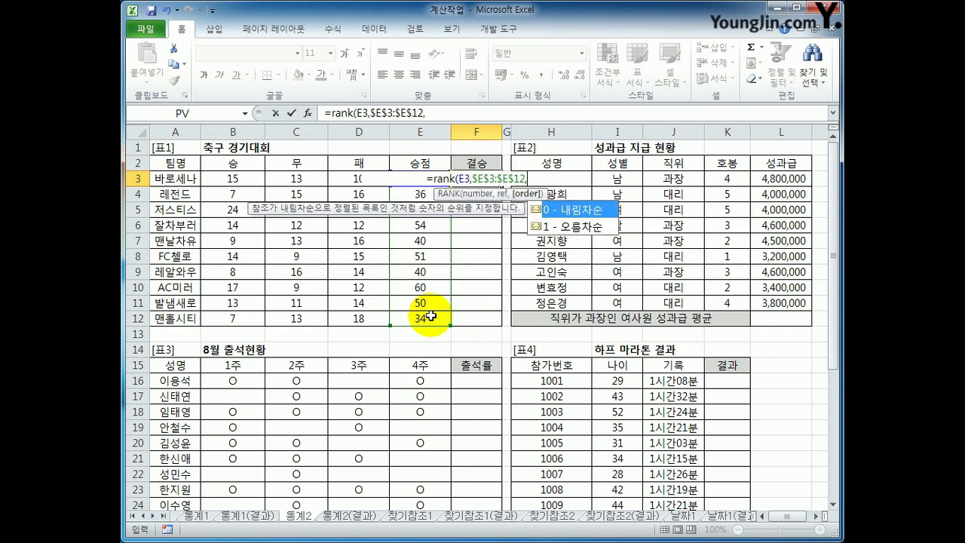
pyautogui.click(559, 216)
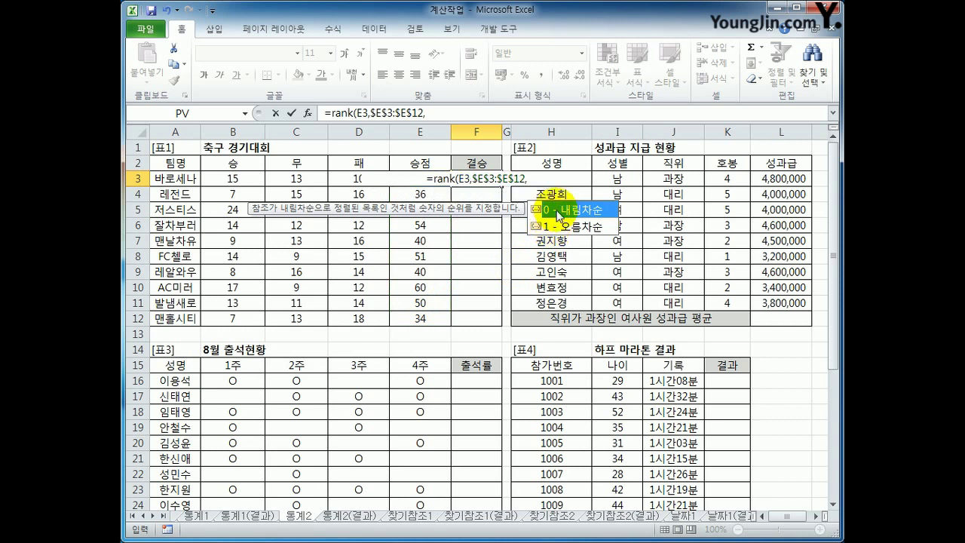
pyautogui.doubleClick(558, 217)
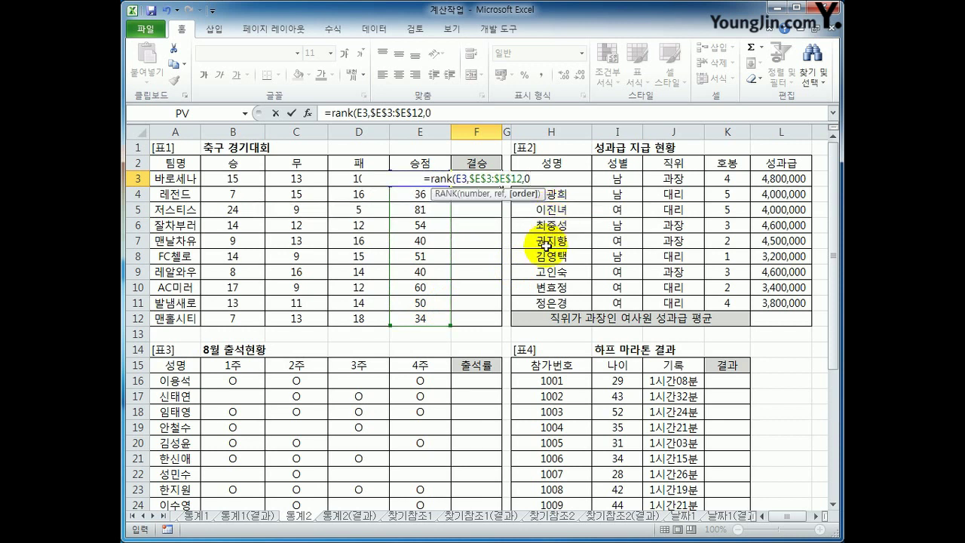
pyautogui.press('Return')
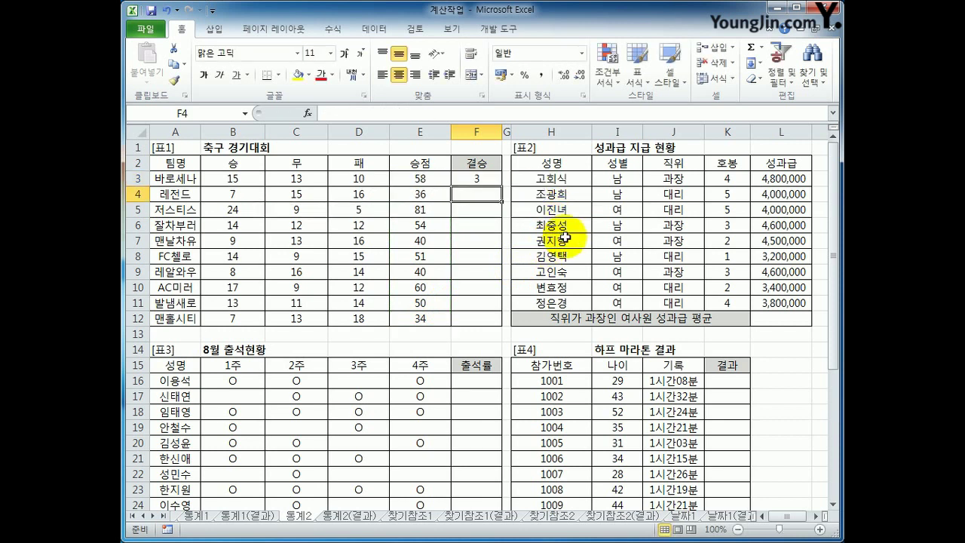
# Copy the RANK formula from F3 down to F12 and check the copied formula in the last row
pyautogui.click(491, 183)
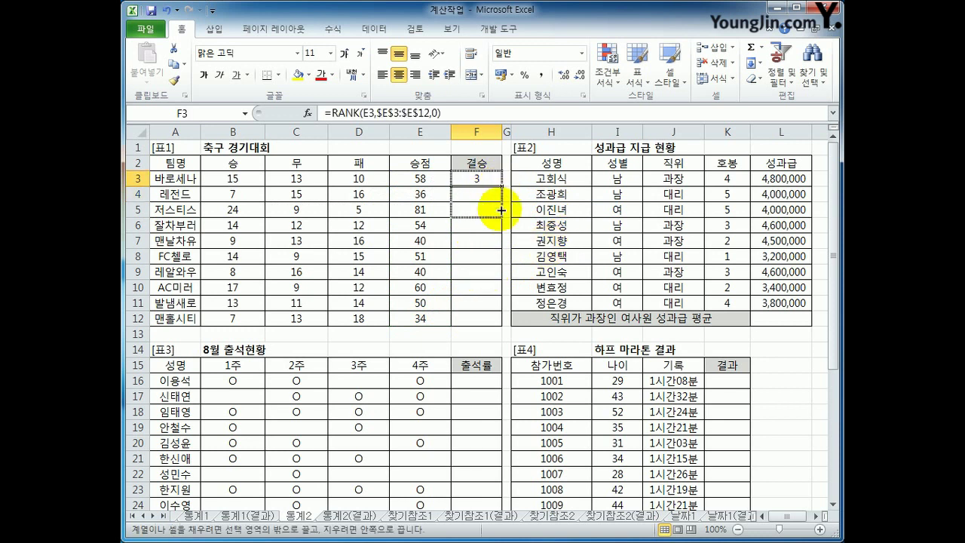
pyautogui.moveTo(501, 186); pyautogui.dragTo(494, 328)
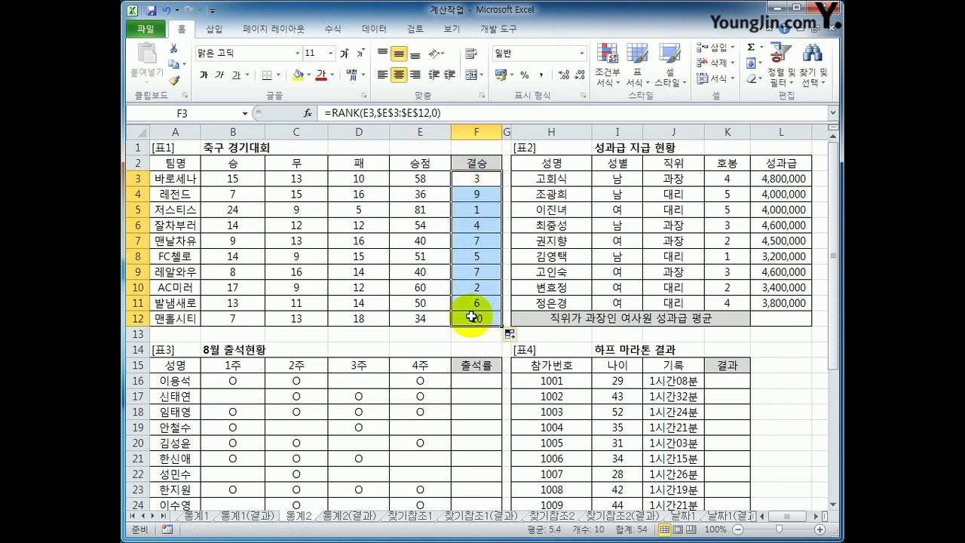
pyautogui.click(474, 211)
pyautogui.click(487, 318)
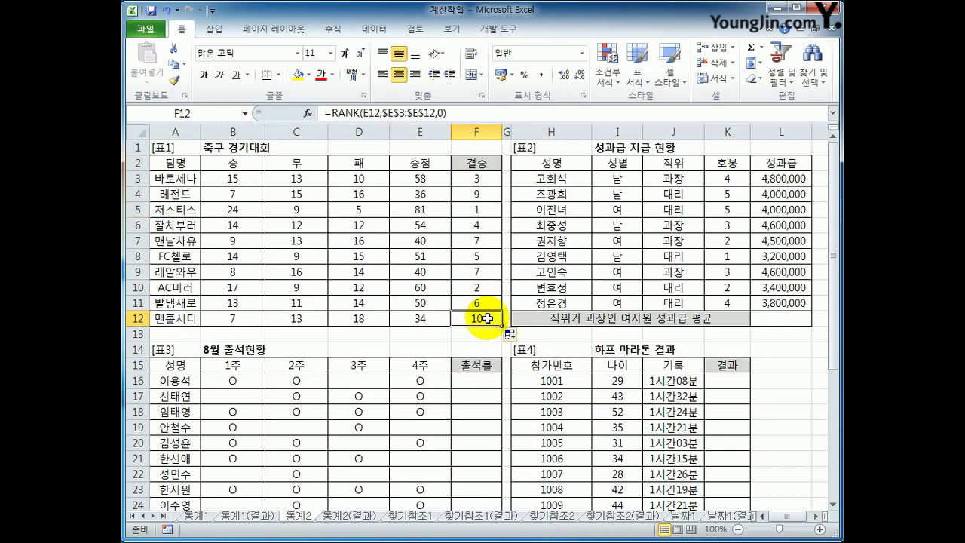
# Wrap the RANK formula in F3 in an IF that returns "결승진출" for ranks <=3 and an empty text "" otherwise
pyautogui.click(471, 179)
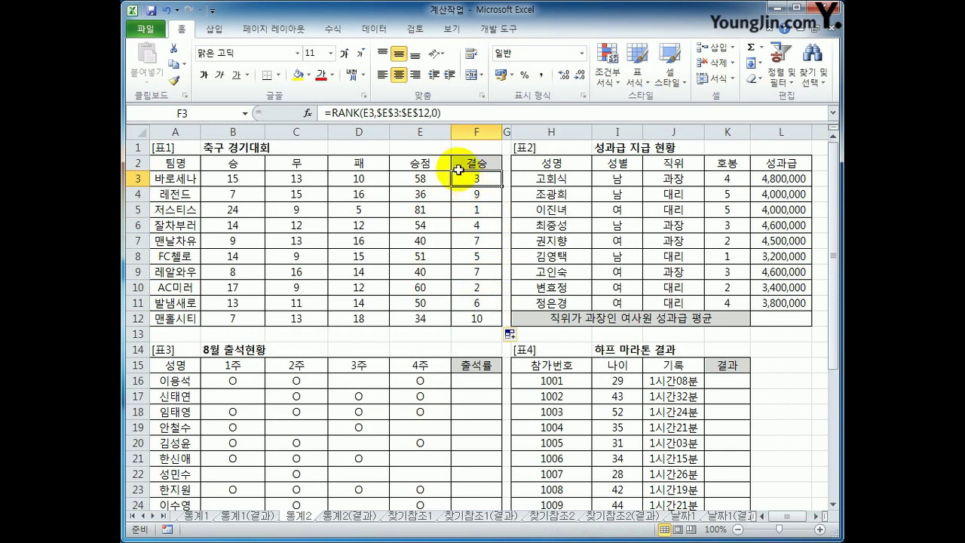
pyautogui.click(331, 113)
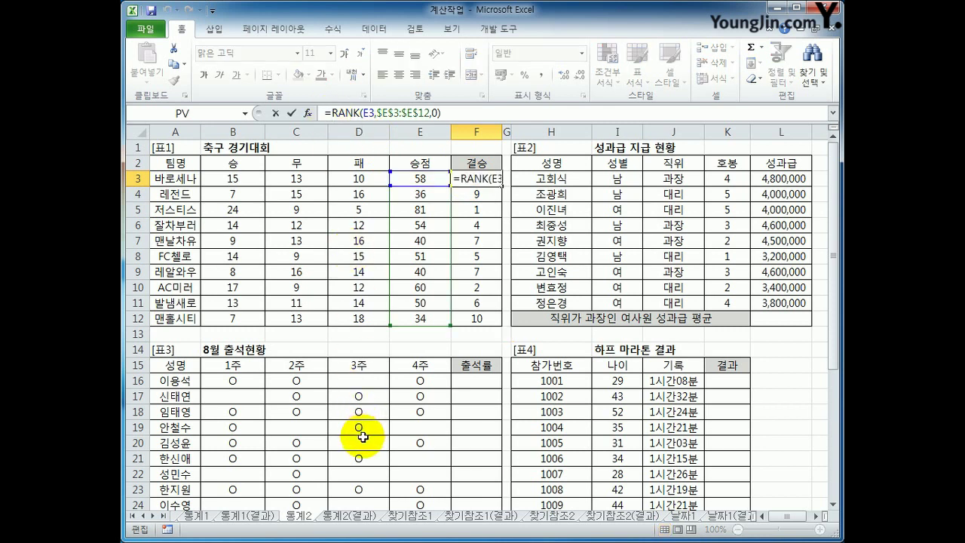
pyautogui.write('if(')
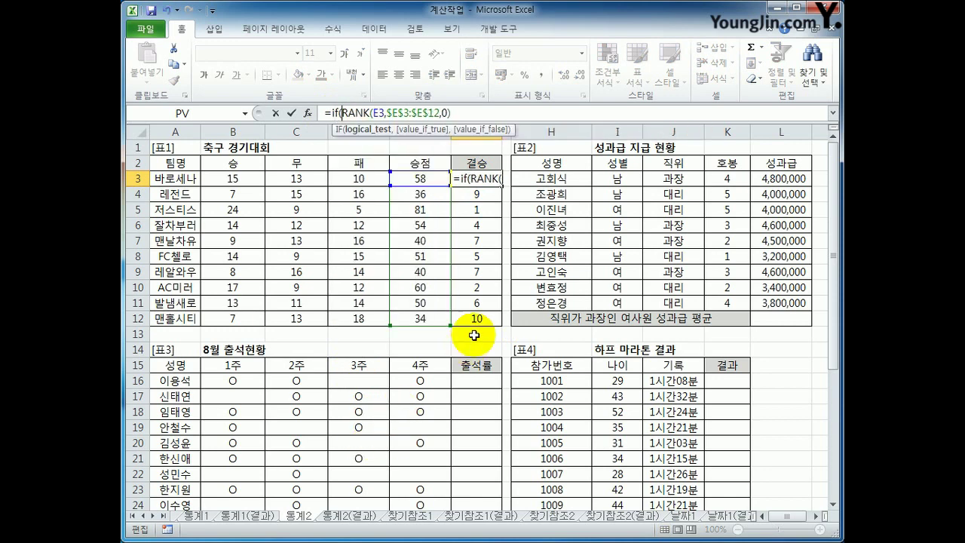
pyautogui.click(469, 114)
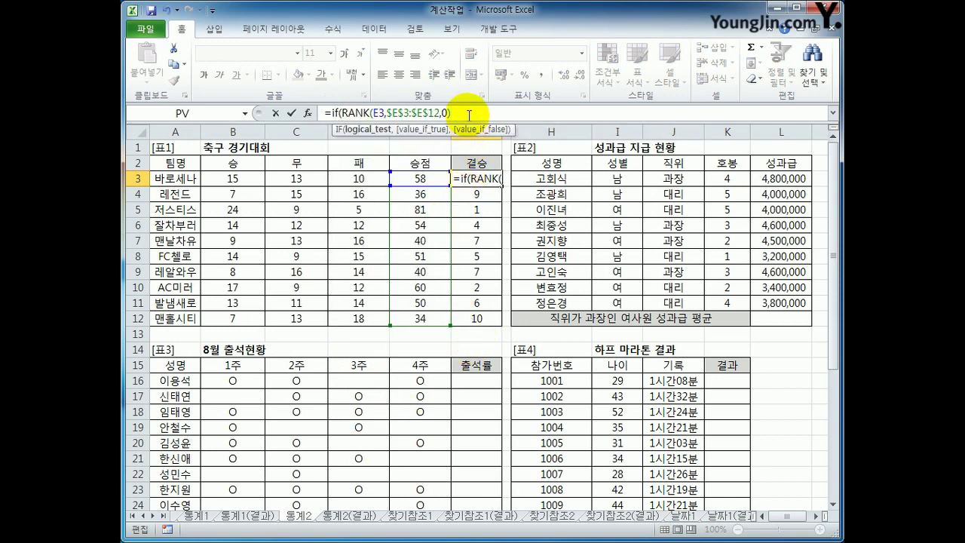
pyautogui.write('<=3,')
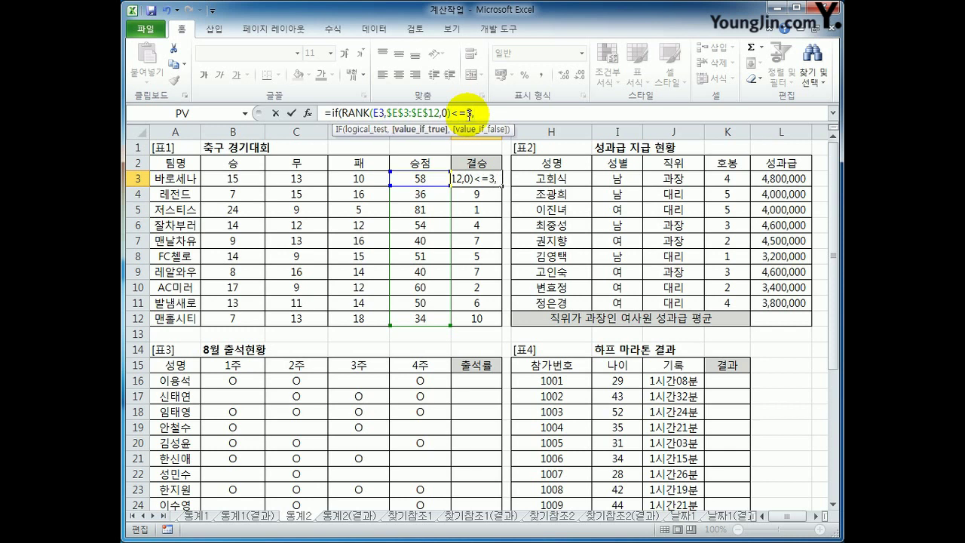
pyautogui.write('"결승')
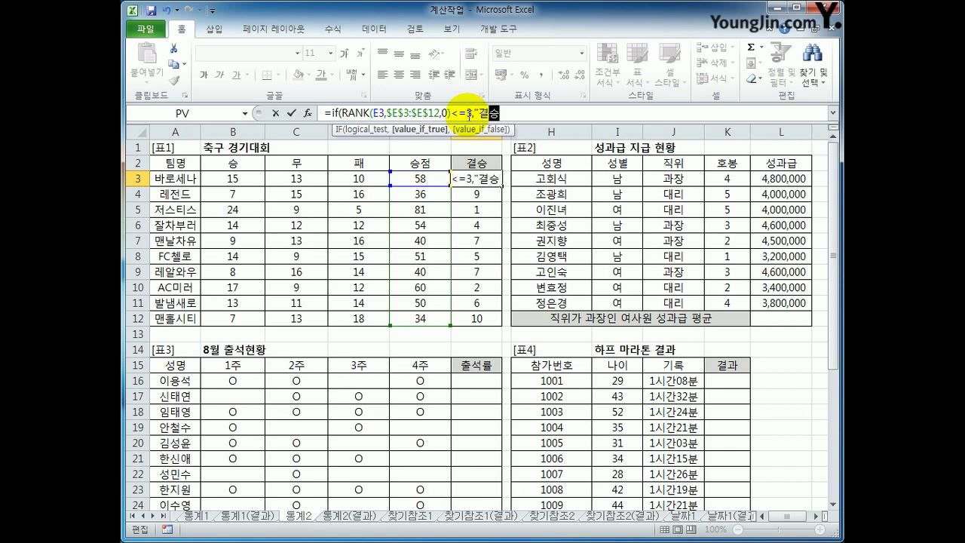
pyautogui.write('진출",')
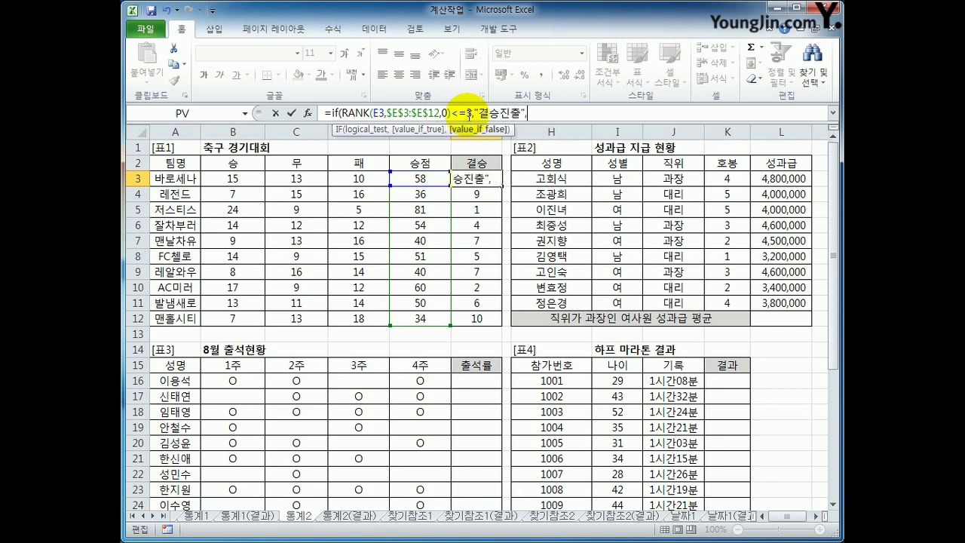
pyautogui.write('"")')
pyautogui.press('Return')
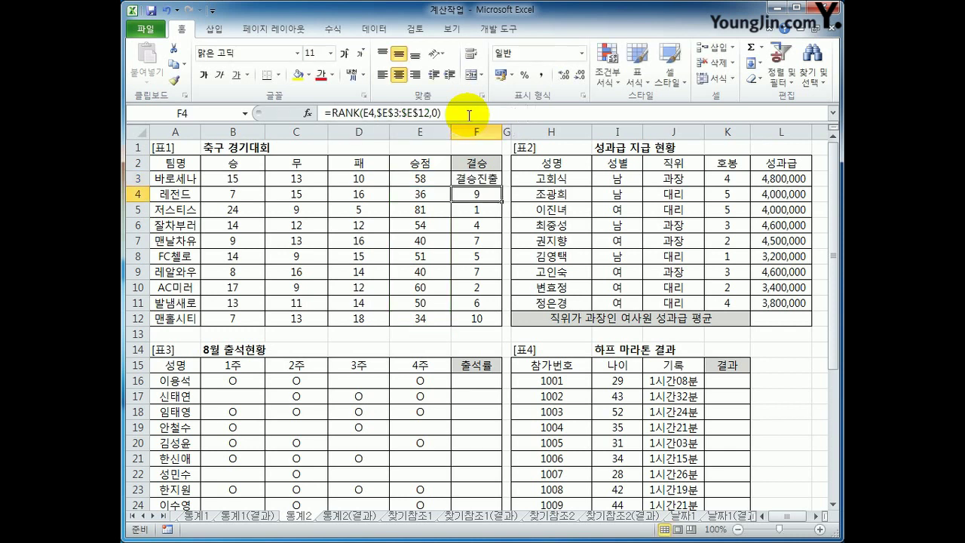
# Copy the IF formula from F3 down to F12 and check the copied formula in the last row
pyautogui.click(491, 178)
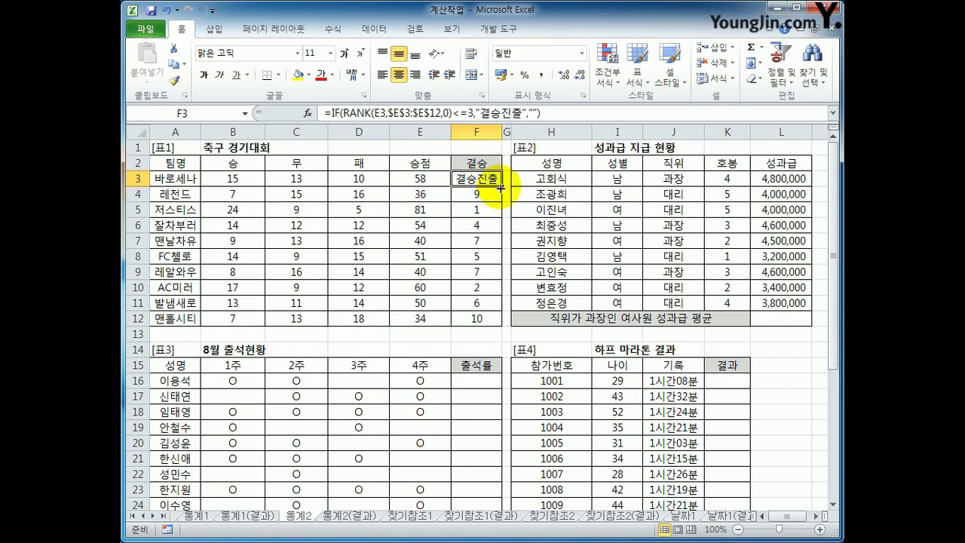
pyautogui.moveTo(500, 186); pyautogui.dragTo(484, 321)
pyautogui.click(484, 318)
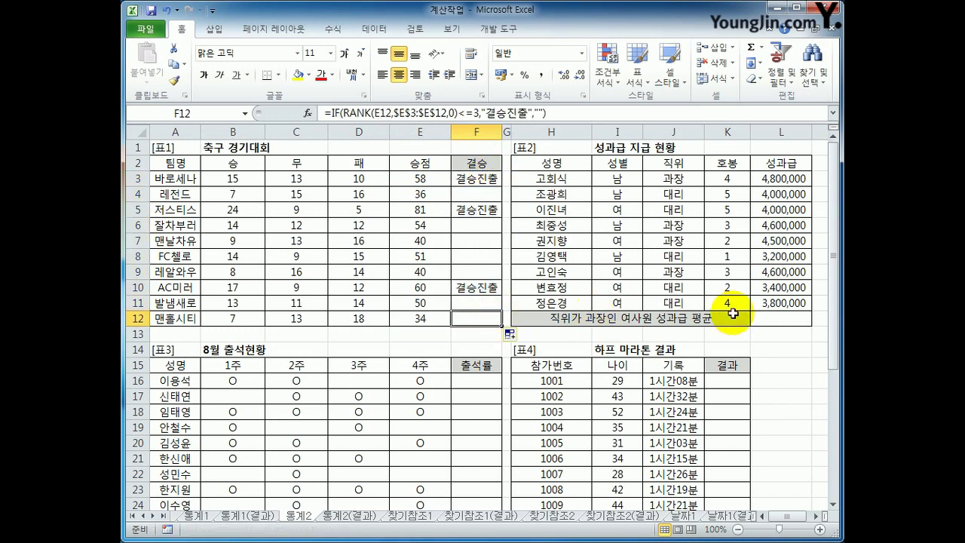
# Start a ROUND formula in L12, the 직위가 과장인 여사원 성과급 평균 cell
pyautogui.click(795, 316)
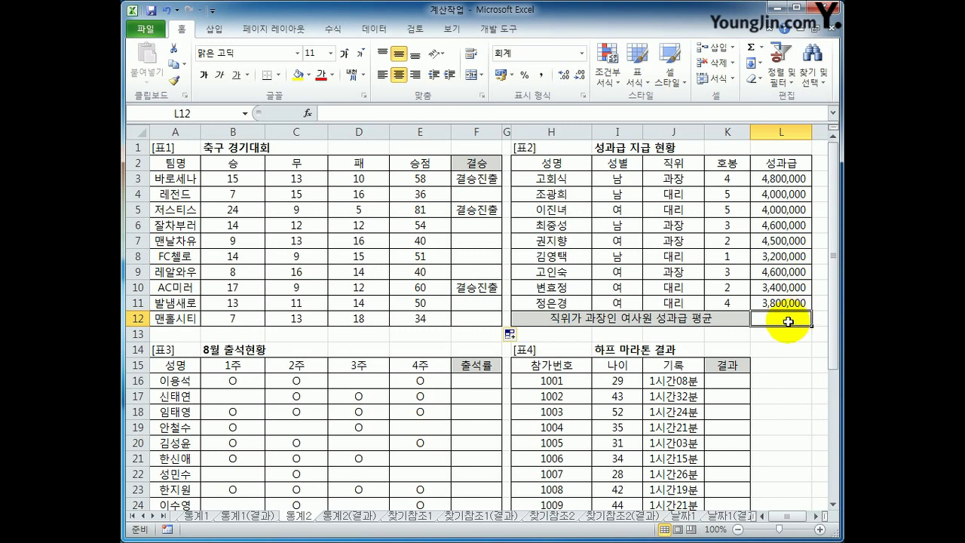
pyautogui.write('=ㄱ')
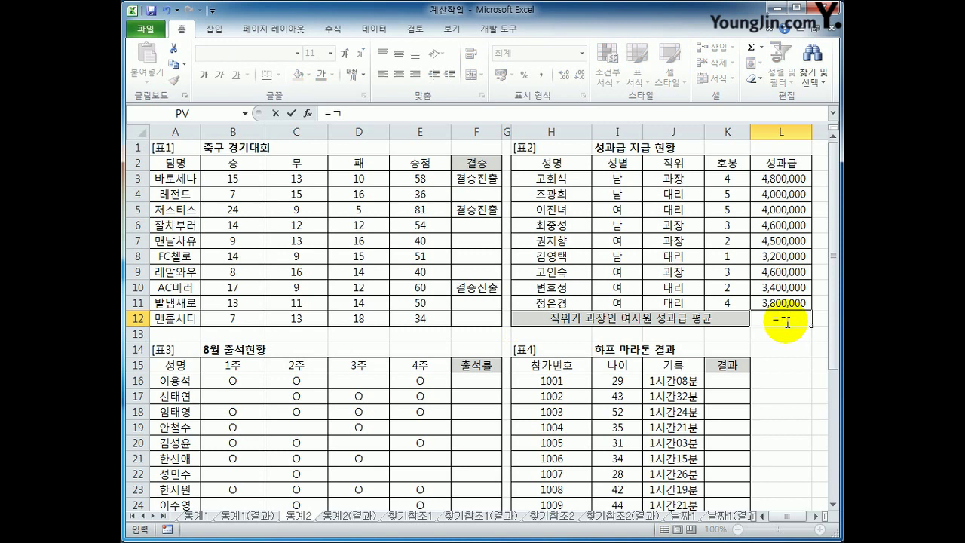
pyautogui.press('BackSpace')
pyautogui.write('r')
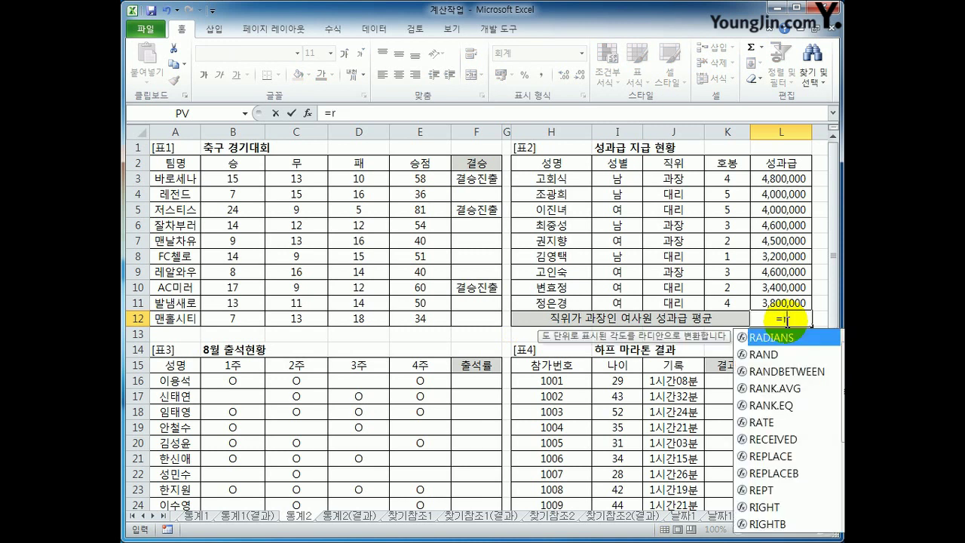
pyautogui.write('ound')
pyautogui.press('Tab')
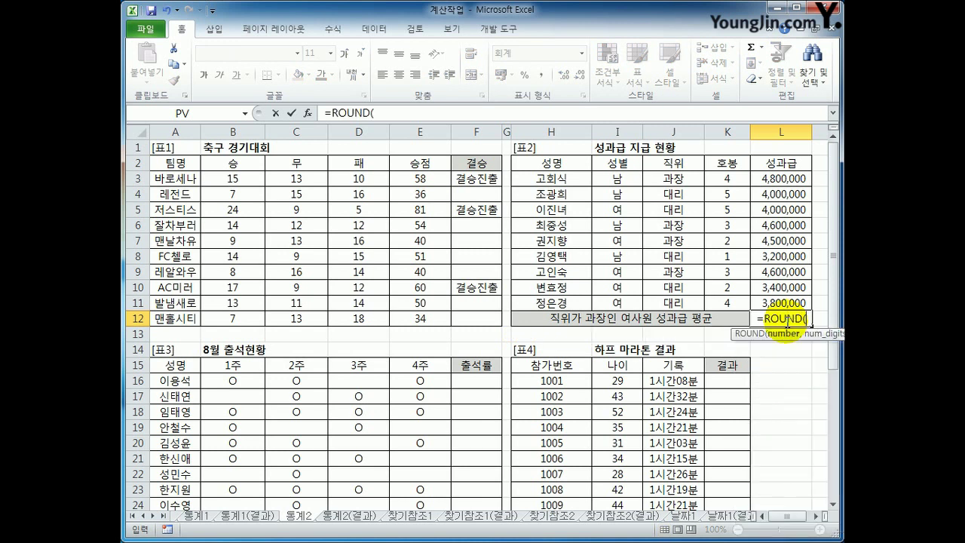
# Nest the AVERAGEIFS function as the number argument of ROUND in L12
pyautogui.write('aver')
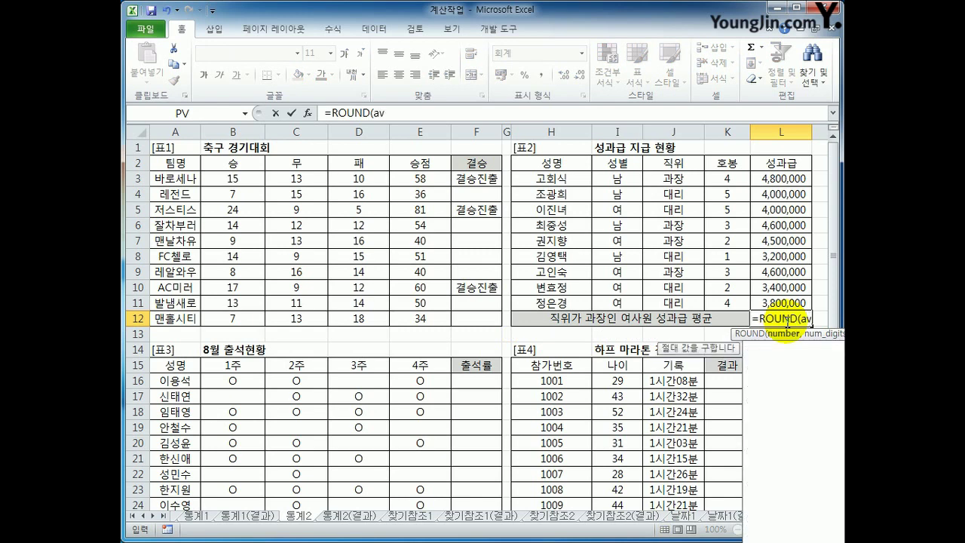
pyautogui.press('Down')
pyautogui.press('Down')
pyautogui.press('Down')
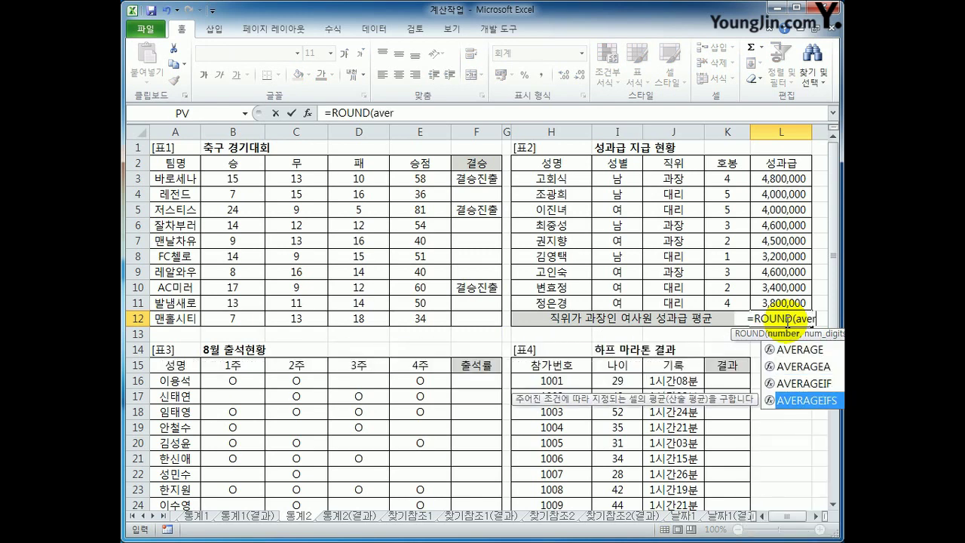
pyautogui.press('Tab')
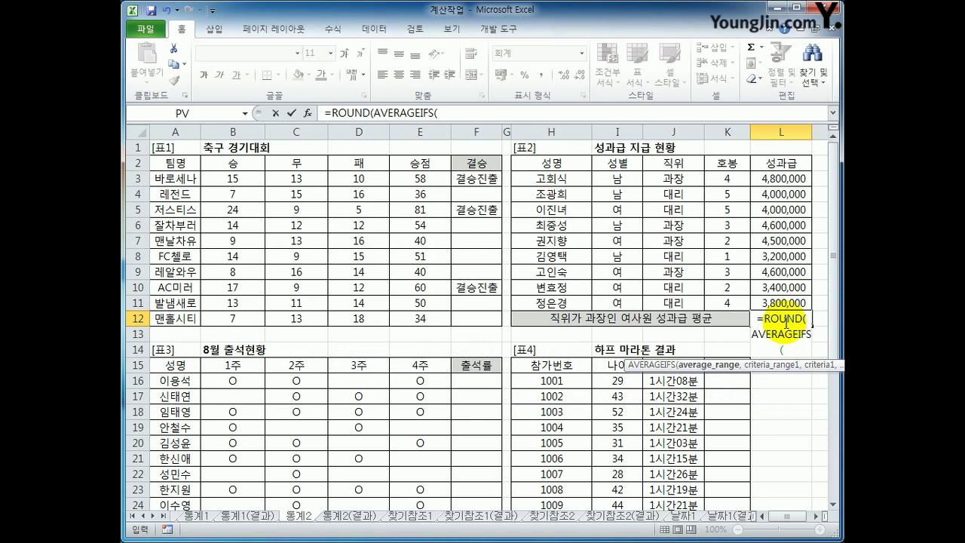
pyautogui.click(450, 113)
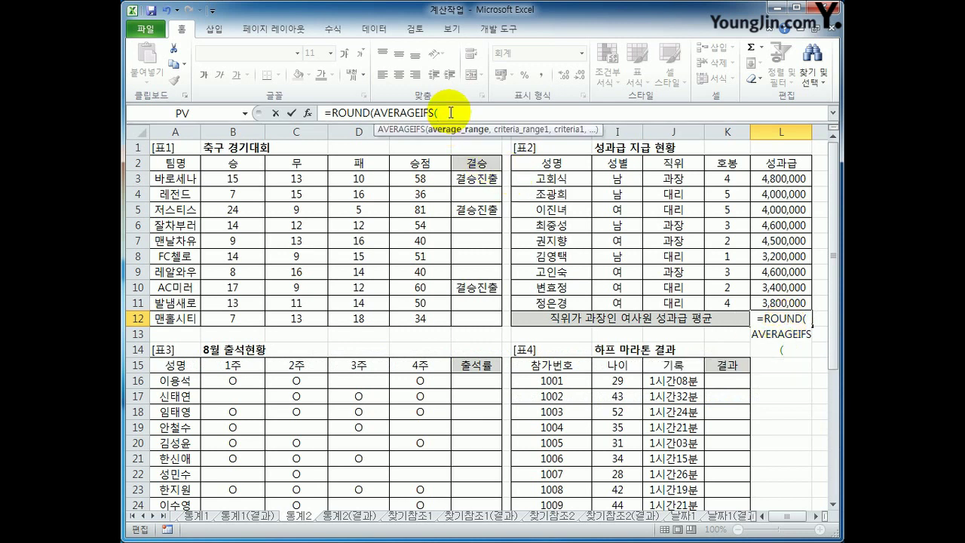
pyautogui.moveTo(369, 113); pyautogui.dragTo(418, 113)
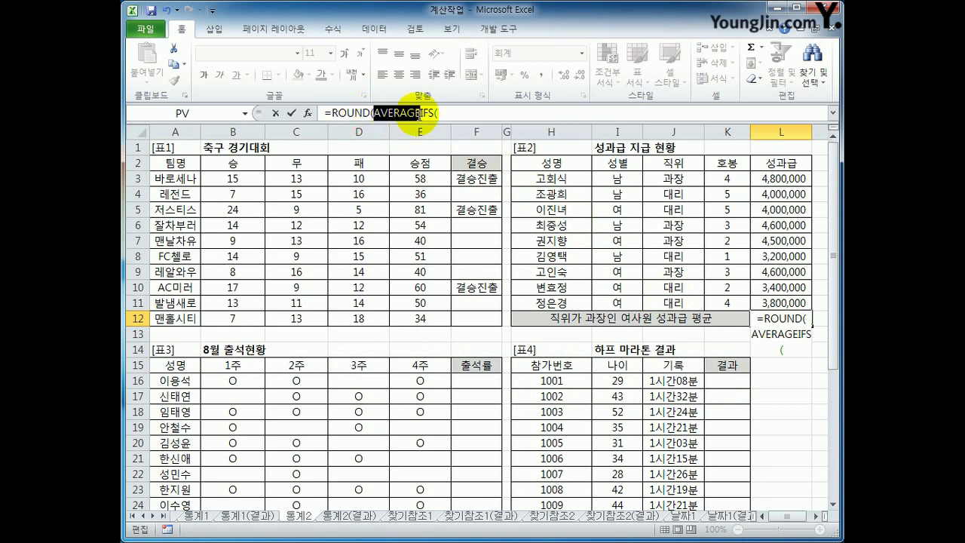
pyautogui.click(446, 114)
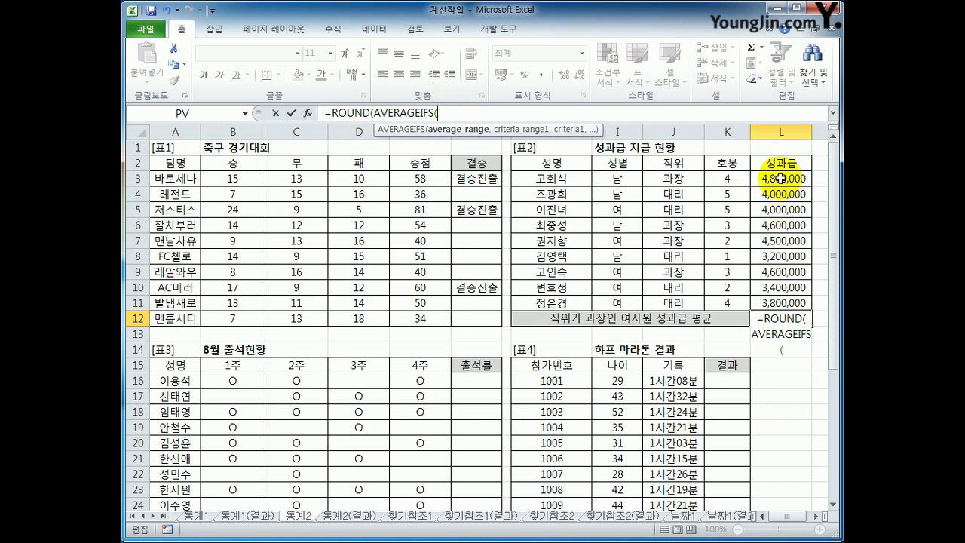
# Set the AVERAGEIFS average range to the 성과급 cells L3:L11 and the first condition to 직위 range J3:J11 with "과장"
pyautogui.moveTo(777, 179); pyautogui.dragTo(773, 298)
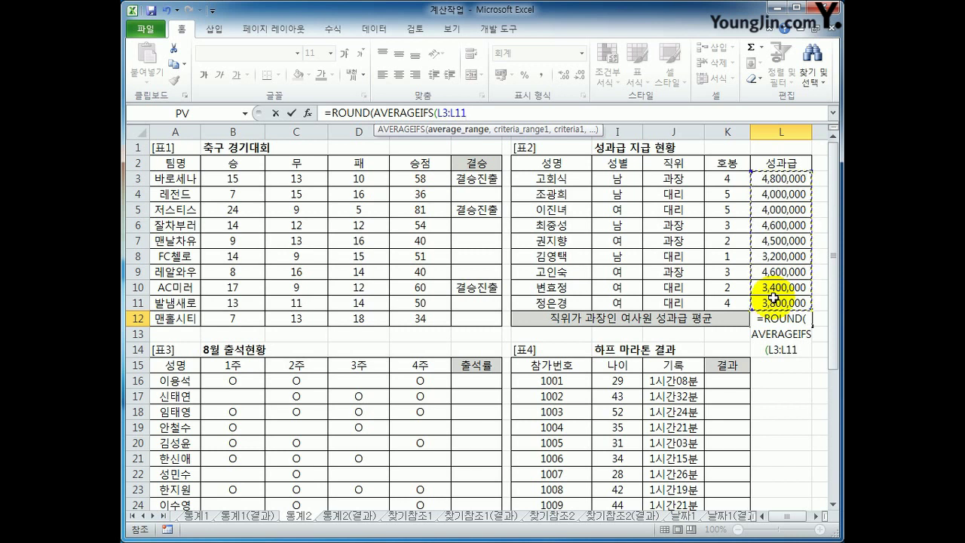
pyautogui.write(',')
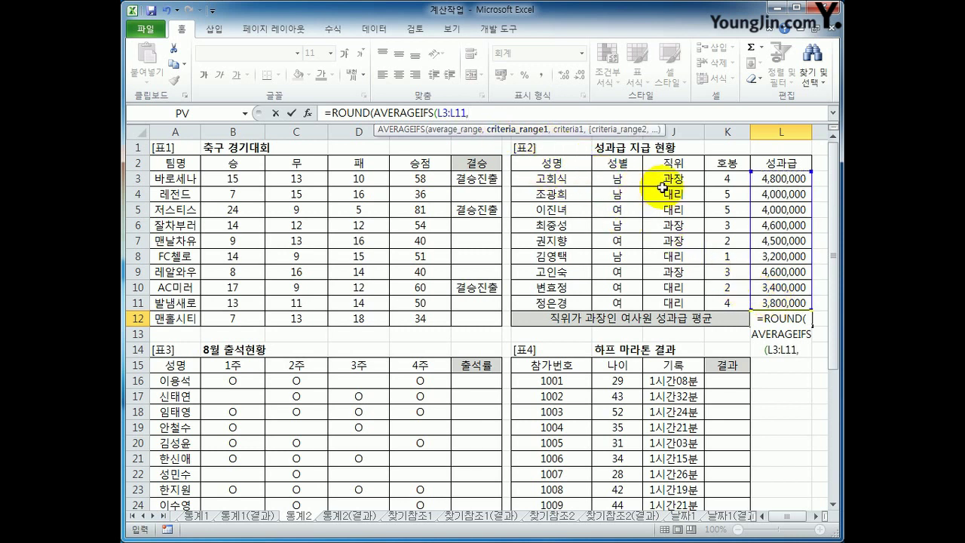
pyautogui.moveTo(673, 179); pyautogui.dragTo(674, 302)
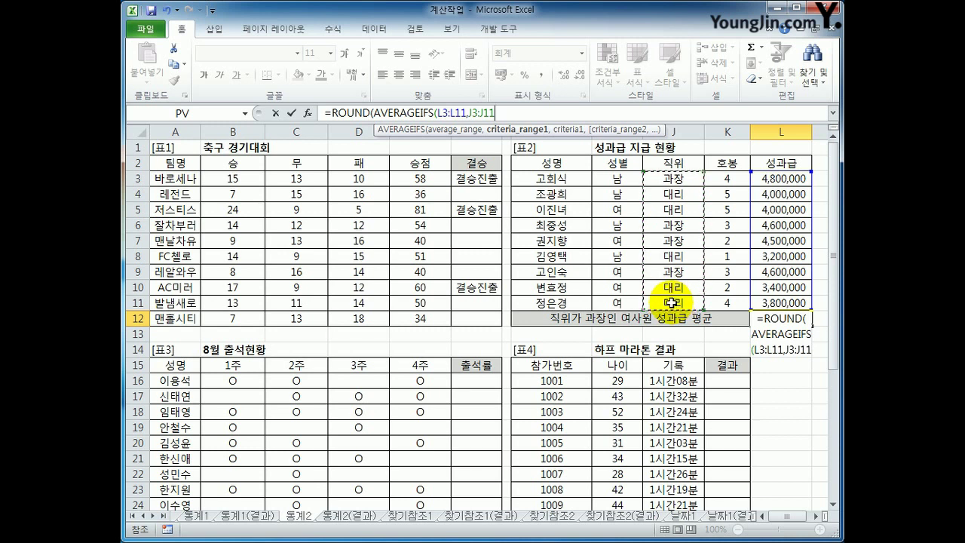
pyautogui.write(',')
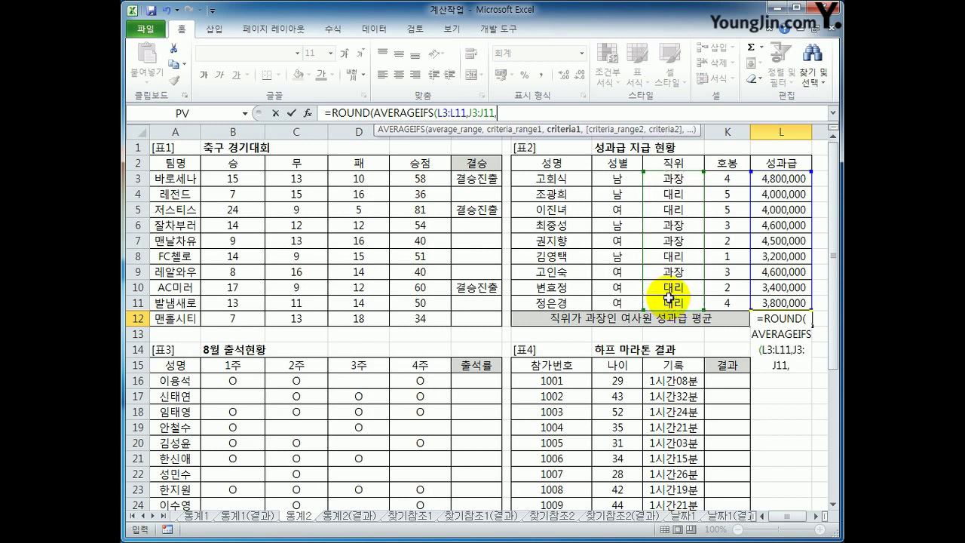
pyautogui.write('"과장",')
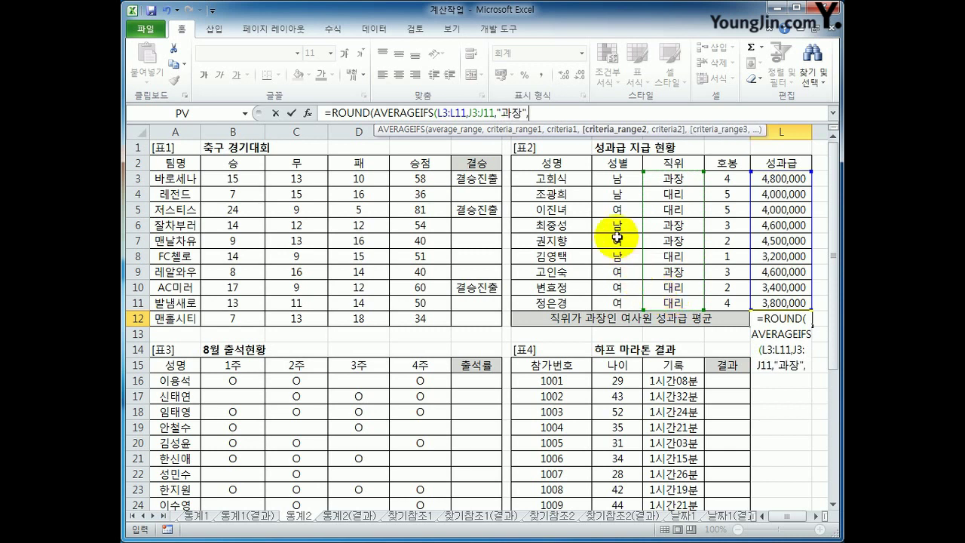
# Add the second AVERAGEIFS condition with 성별 range I3:I11 and criterion "여", and close the function
pyautogui.moveTo(614, 179); pyautogui.dragTo(614, 302)
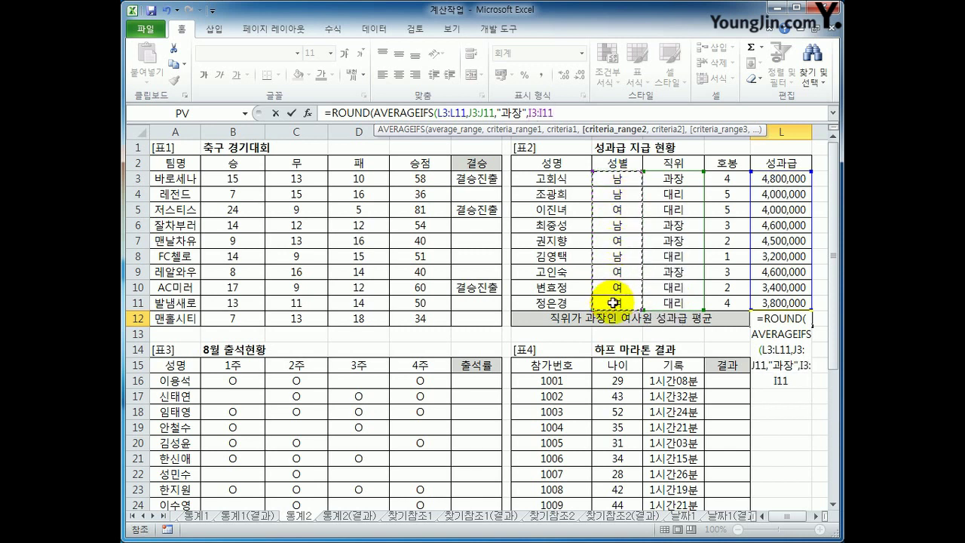
pyautogui.write(',"')
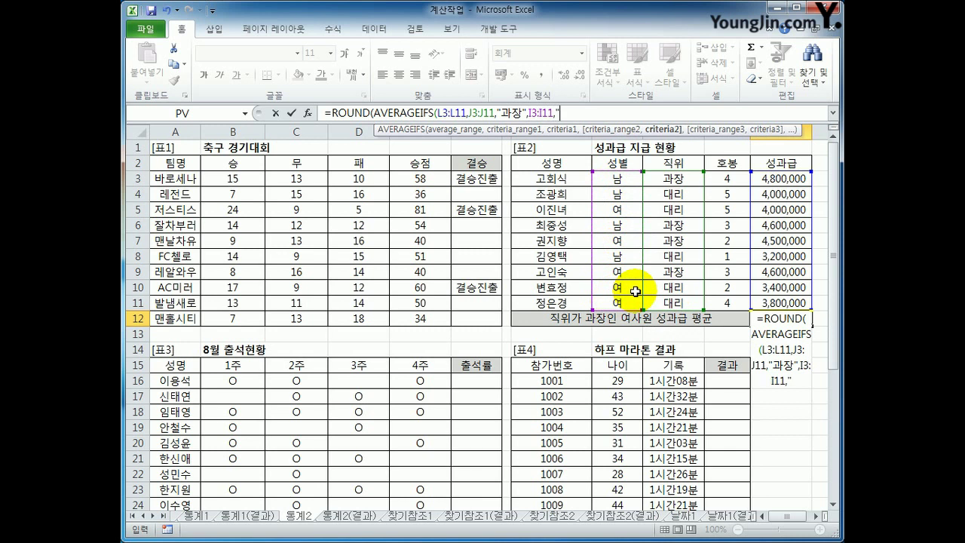
pyautogui.write('여"))')
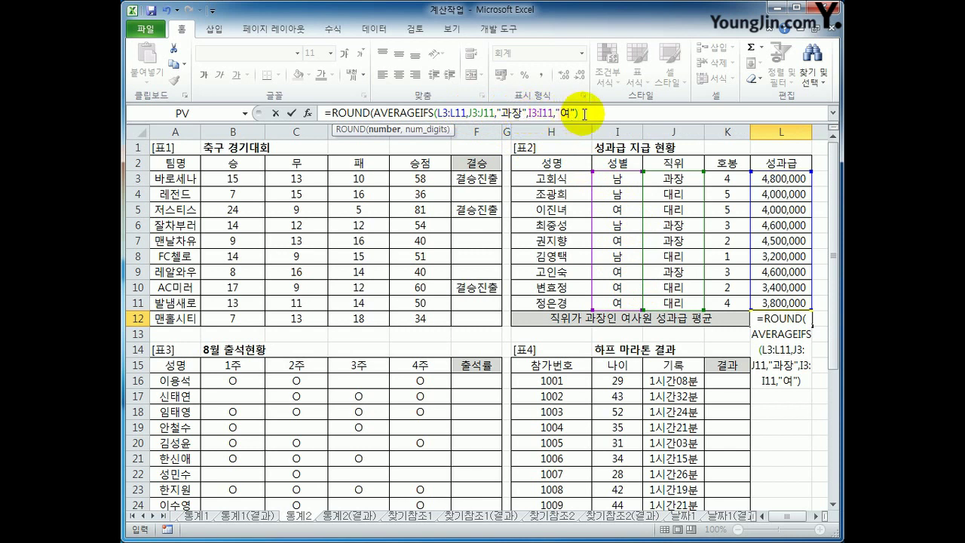
# Set ROUND's number of digits to -4, enter the formula in L12, and reselect the cell to check it
pyautogui.click(584, 114)
pyautogui.write(',')
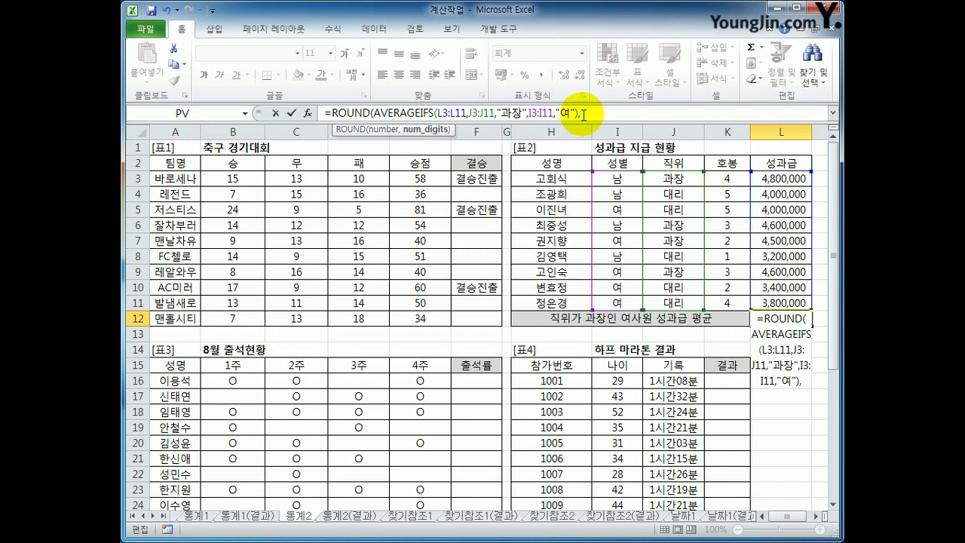
pyautogui.write('-')
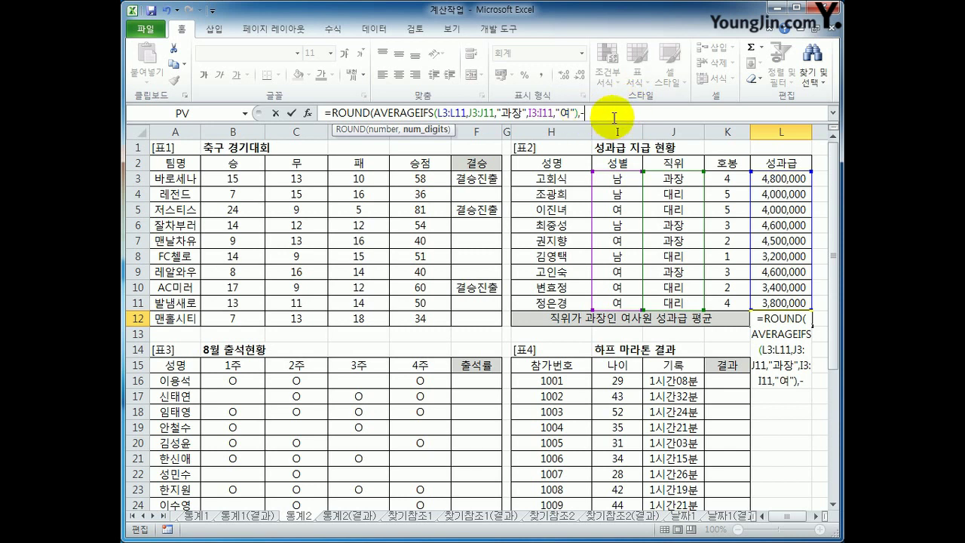
pyautogui.write('4')
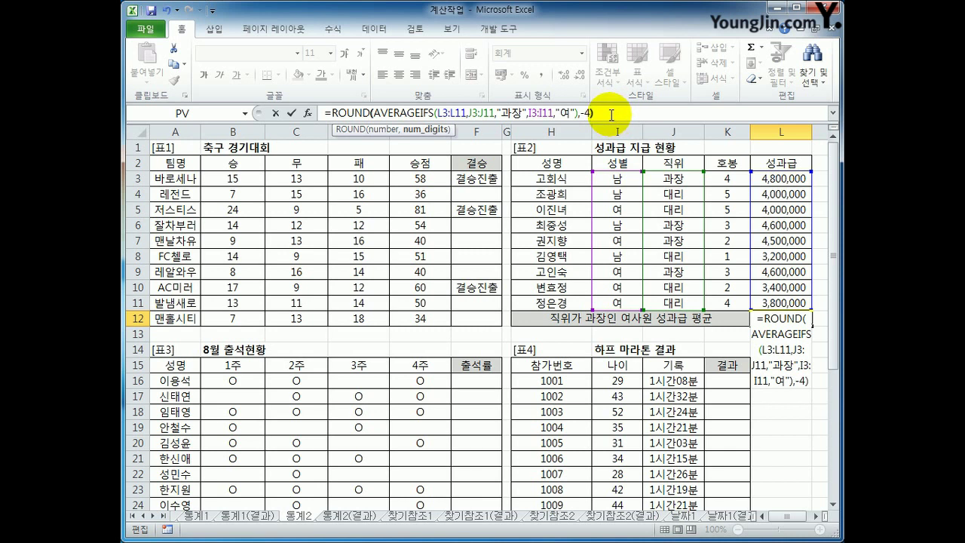
pyautogui.press('Return')
pyautogui.press('Up')
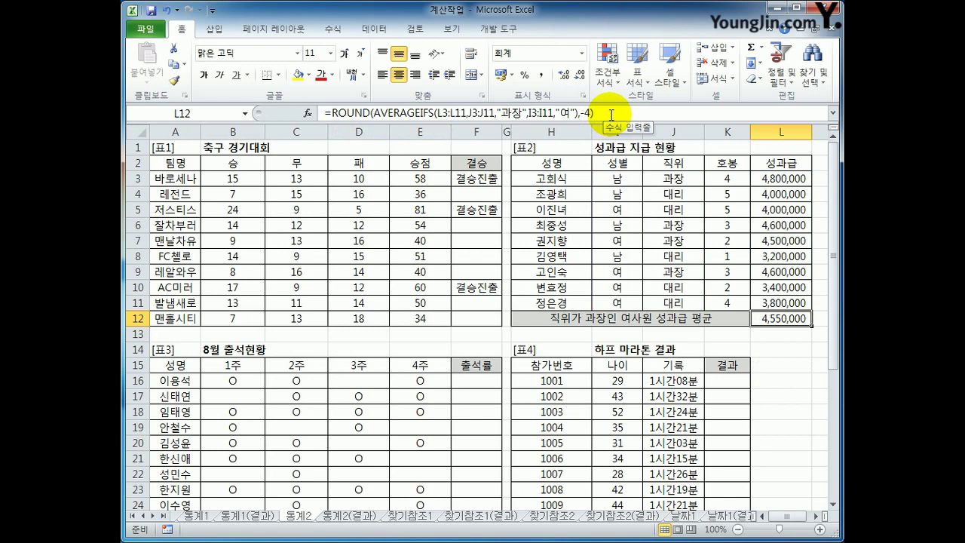
# Enter a COUNTA formula over the four weeks B16:E16 in the first 출석률 cell, F16
pyautogui.scroll(-2, 475, 366)
pyautogui.click(476, 295)
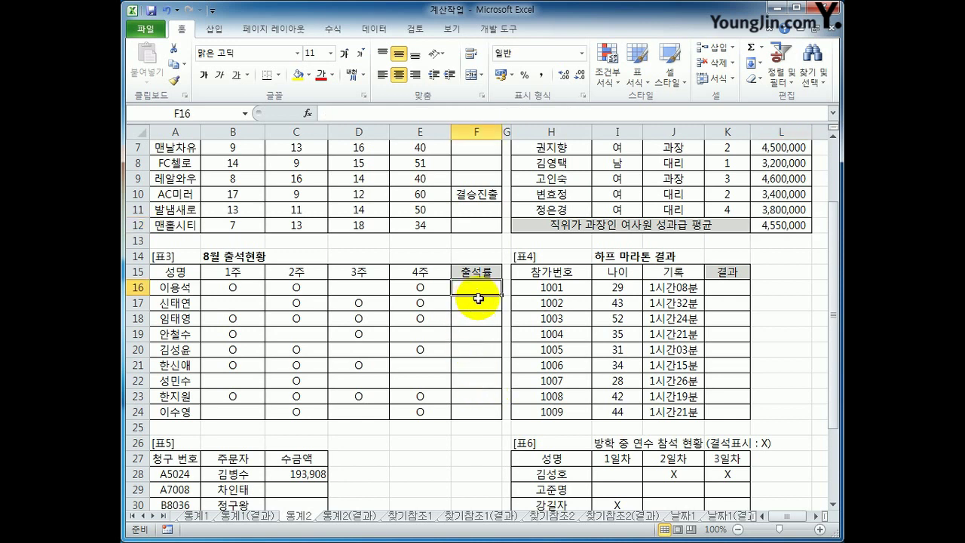
pyautogui.click(249, 287)
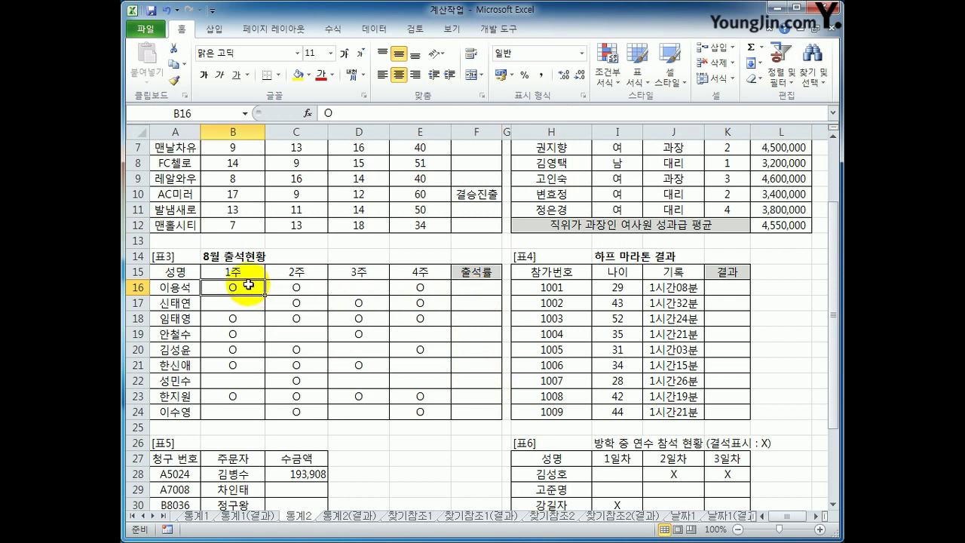
pyautogui.click(294, 287)
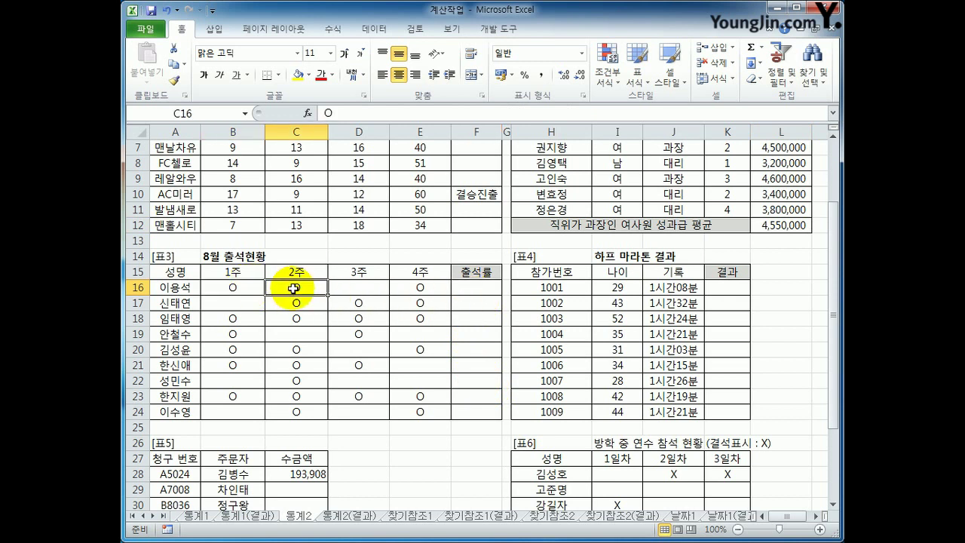
pyautogui.click(462, 290)
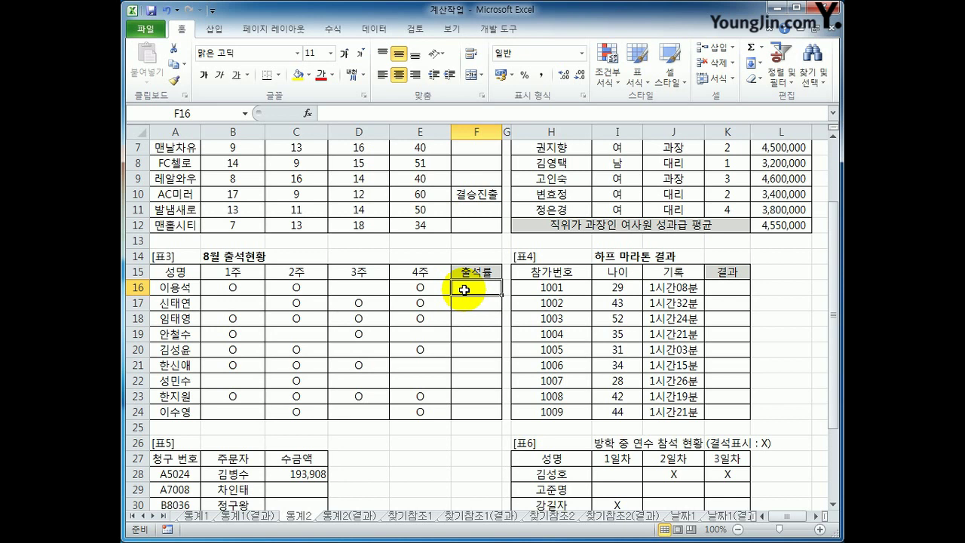
pyautogui.moveTo(240, 293); pyautogui.dragTo(421, 289)
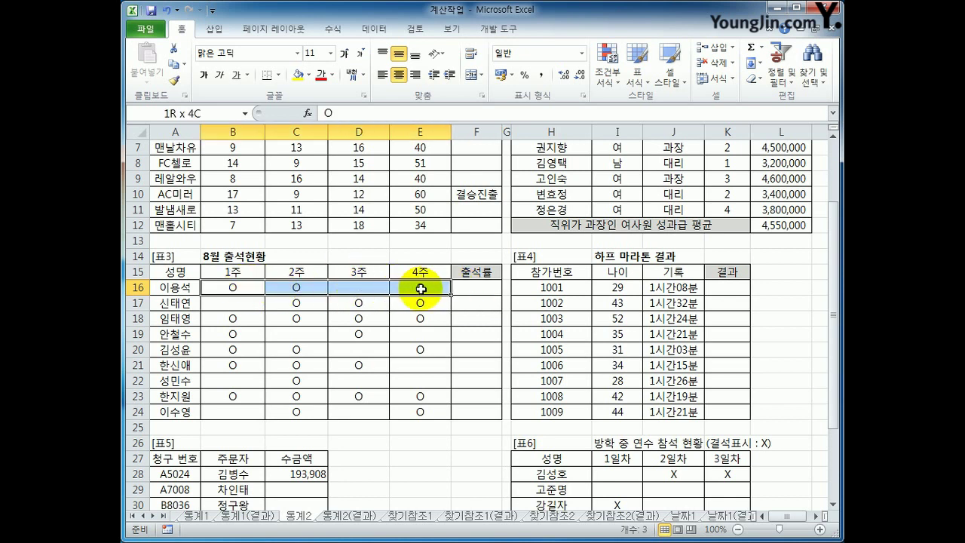
pyautogui.click(462, 289)
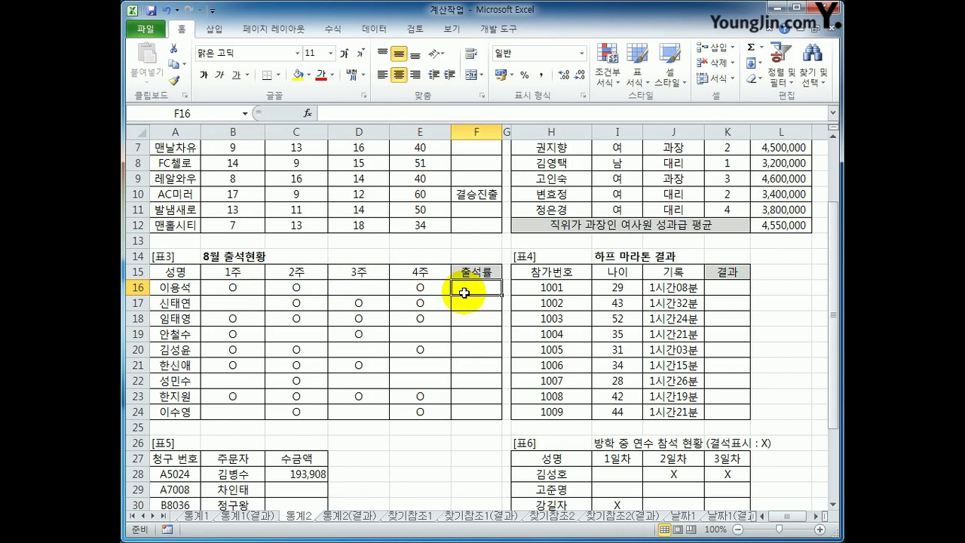
pyautogui.write('=')
pyautogui.write('ㅊ')
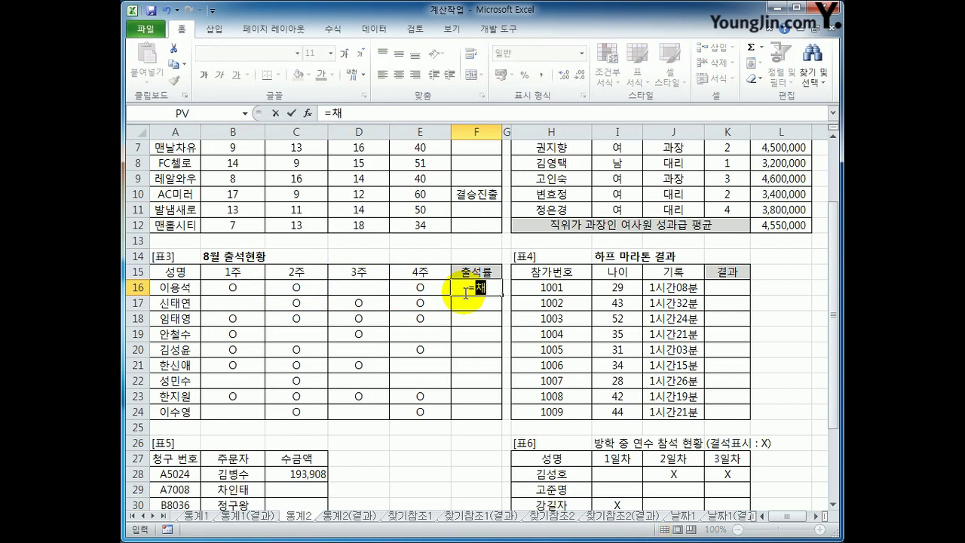
pyautogui.press('BackSpace')
pyautogui.write('counta(')
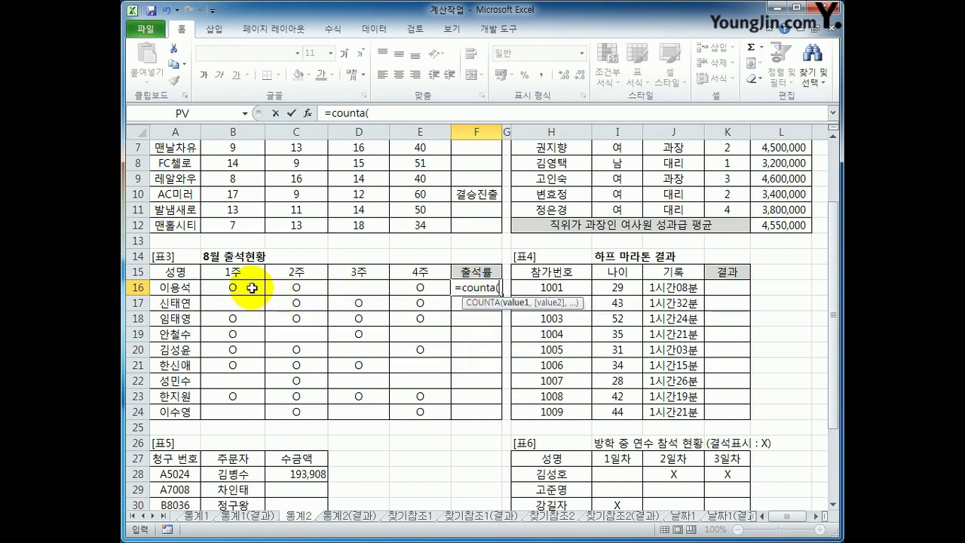
pyautogui.moveTo(254, 291); pyautogui.dragTo(401, 287)
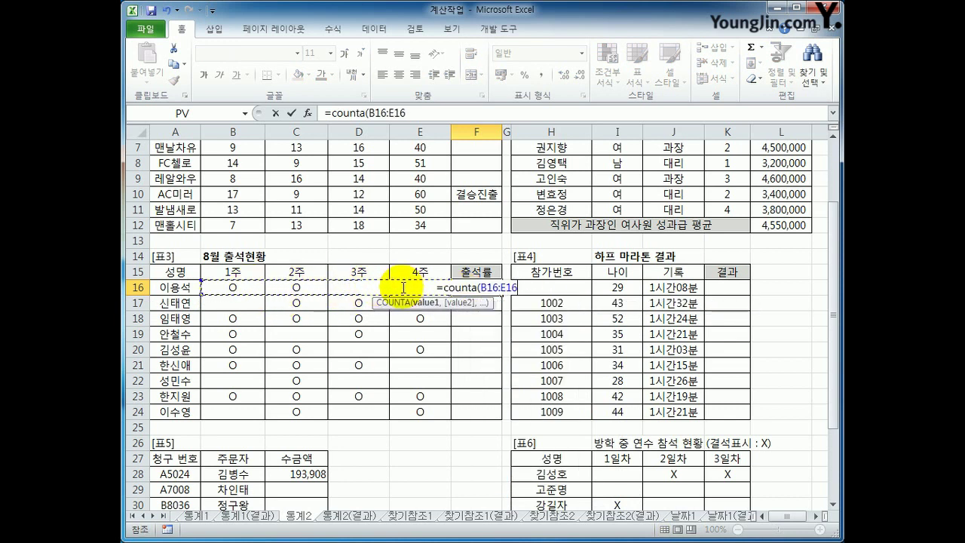
pyautogui.write(')')
pyautogui.press('Return')
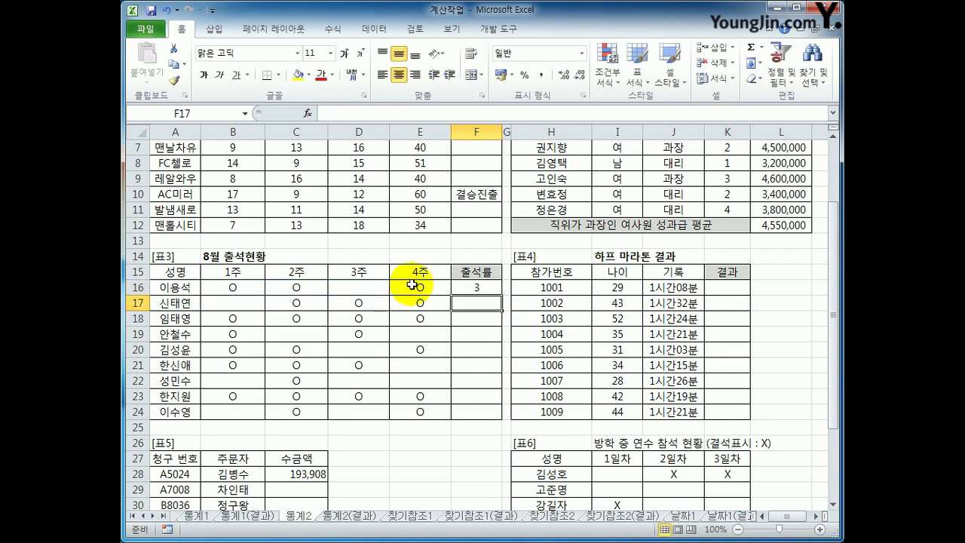
# Copy the COUNTA formula from F16 down to F24 and check the formula in the last cell
pyautogui.click(475, 288)
pyautogui.moveTo(501, 296); pyautogui.dragTo(498, 417)
pyautogui.click(486, 413)
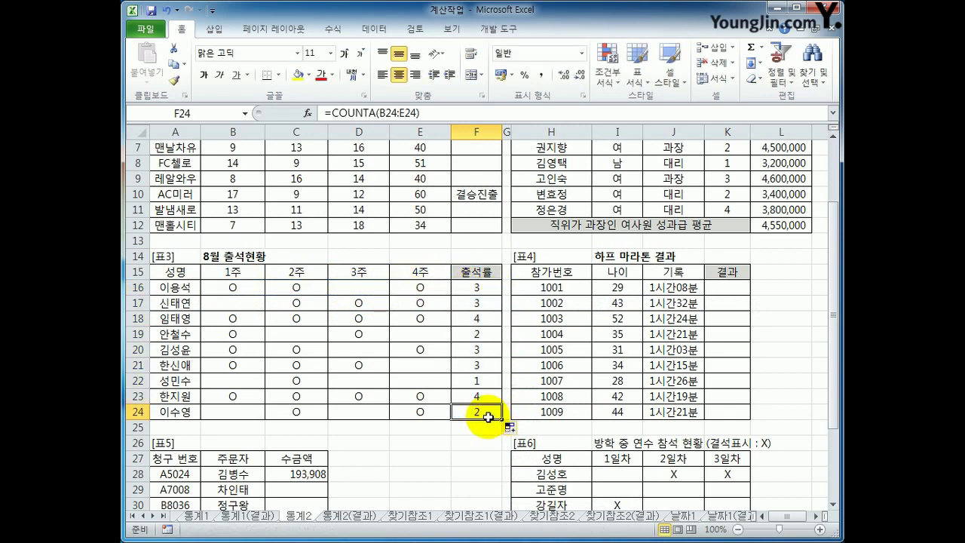
# Wrap the COUNTA formula in F16 in a CHOOSE function so that the count serves as its index number
pyautogui.click(486, 289)
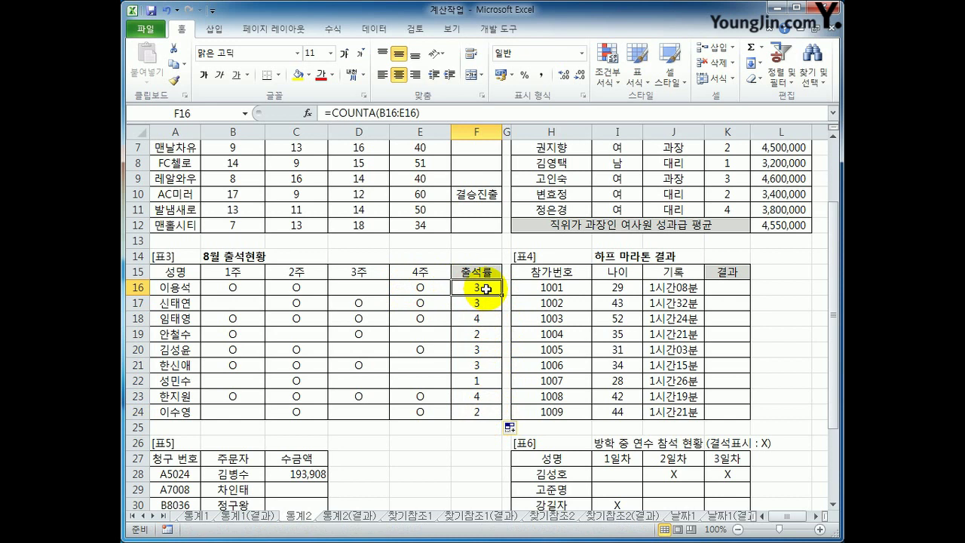
pyautogui.click(332, 113)
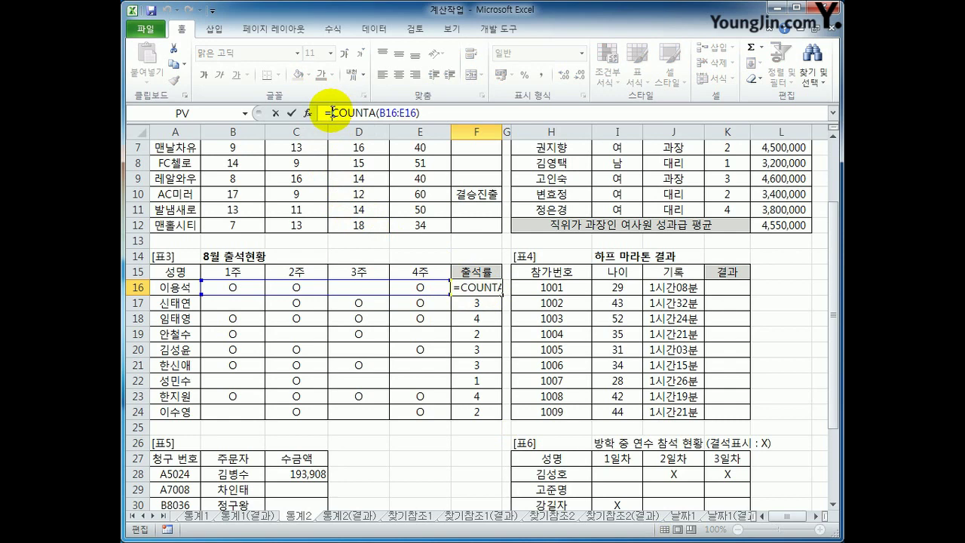
pyautogui.write('s')
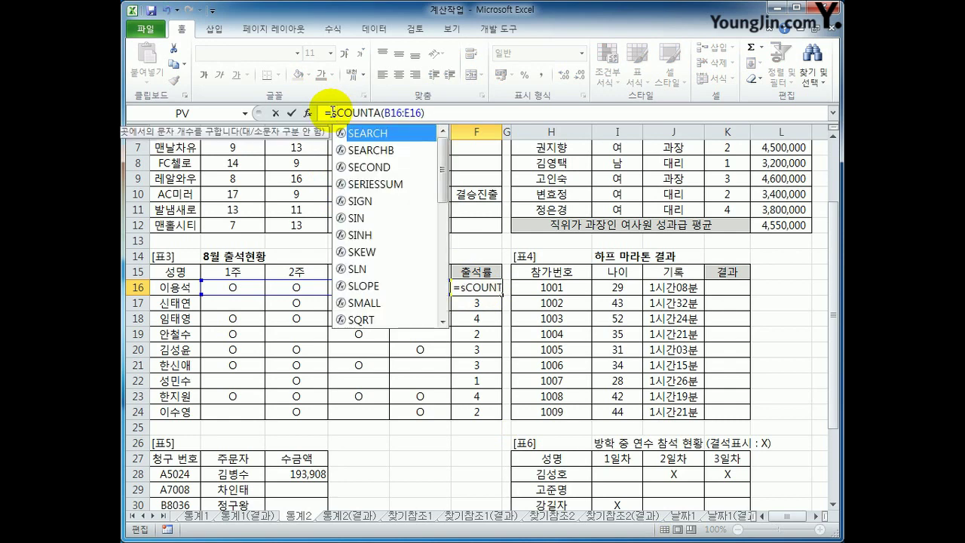
pyautogui.press('BackSpace')
pyautogui.write('choose')
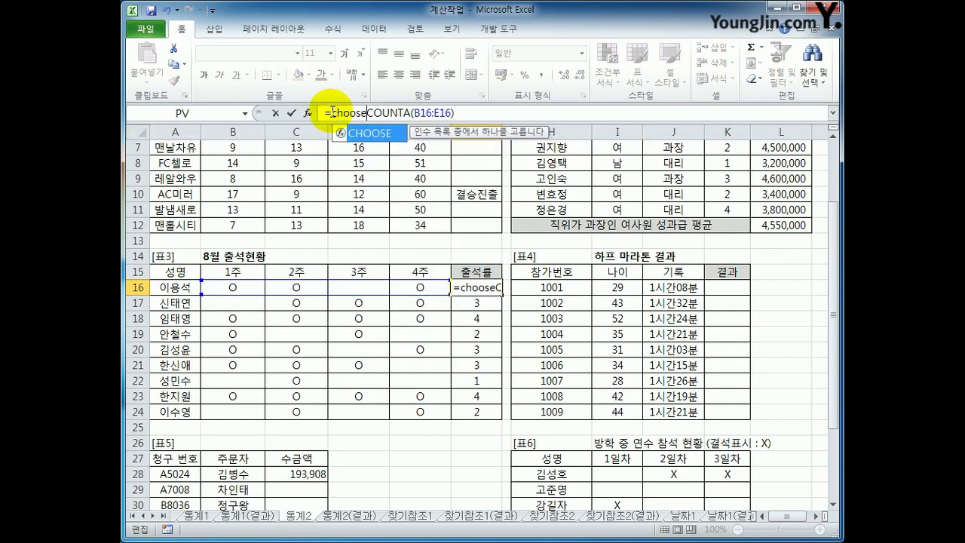
pyautogui.press('Tab')
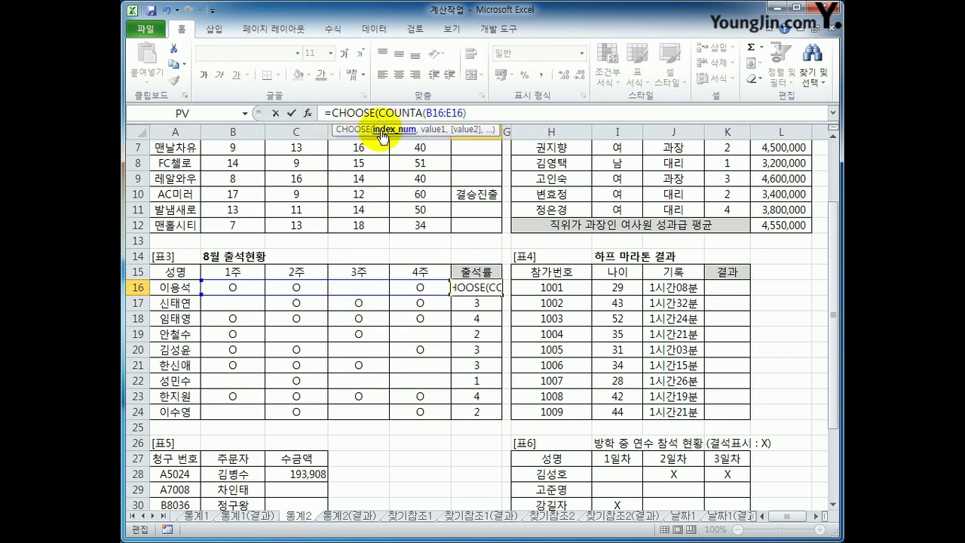
pyautogui.moveTo(378, 112); pyautogui.dragTo(467, 112)
pyautogui.click(471, 114)
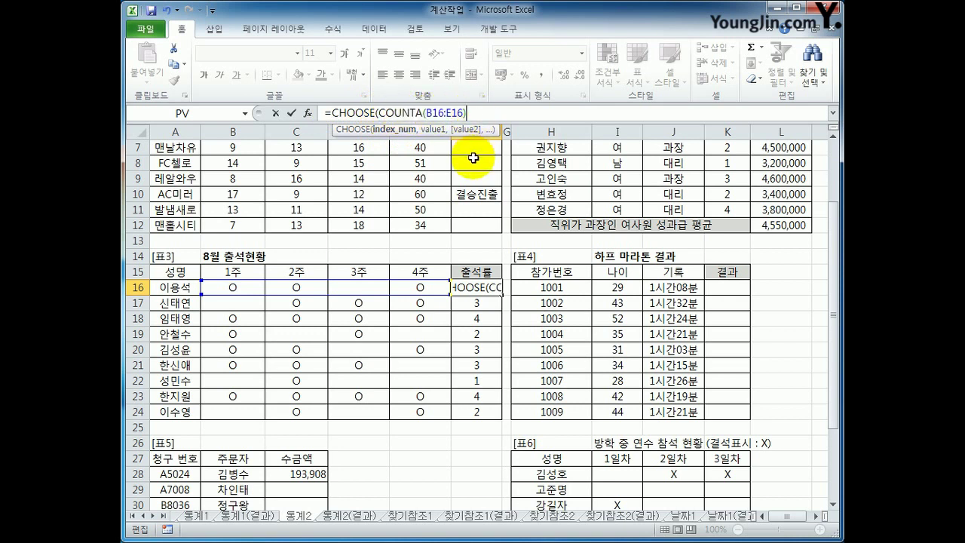
pyautogui.write(',')
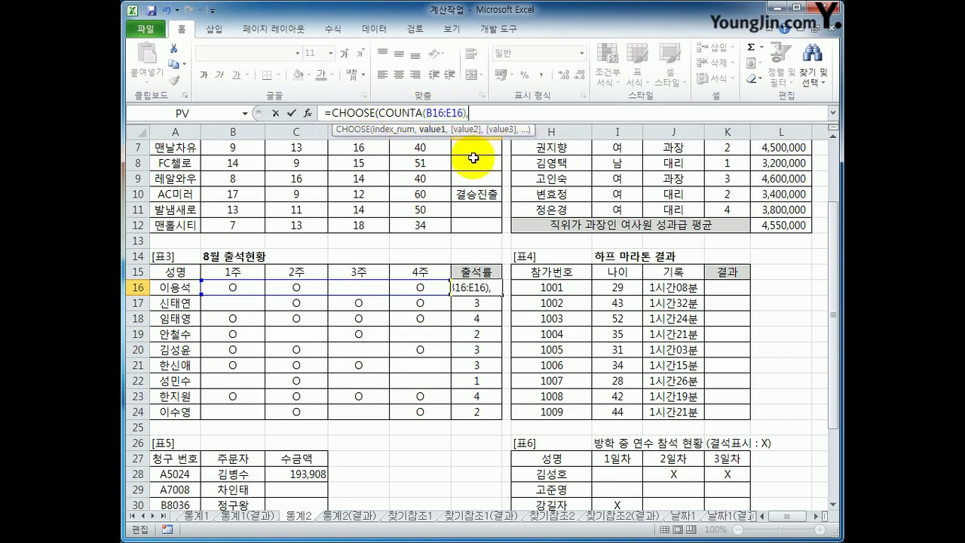
# Add "25%", "50%", "75%" and "100%" as the CHOOSE values, close the function and enter the formula in F16
pyautogui.write('"25%","50')
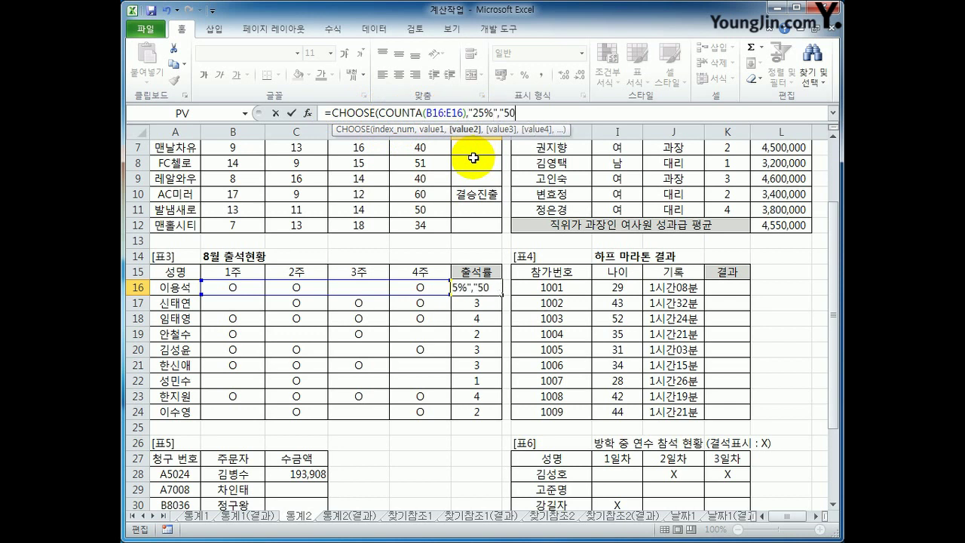
pyautogui.write('%","')
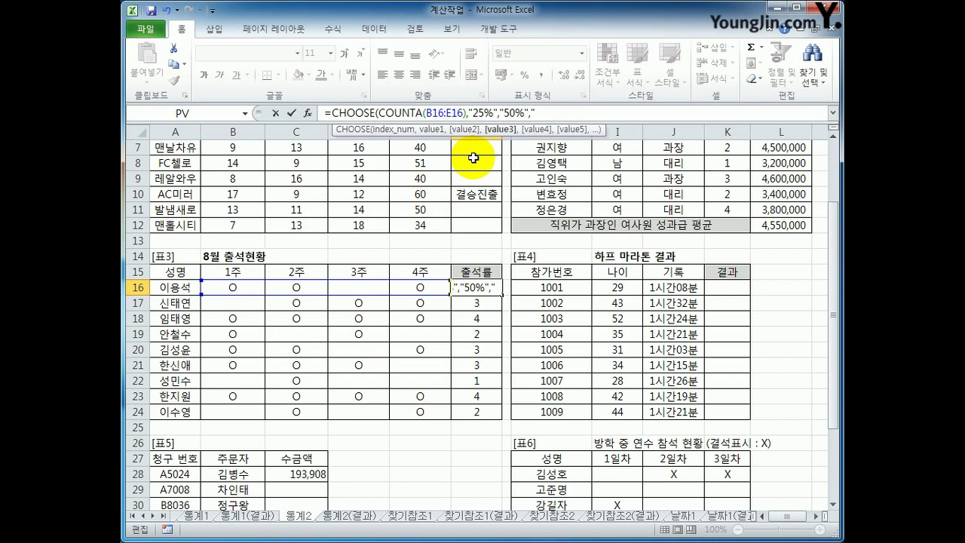
pyautogui.write('75%",100')
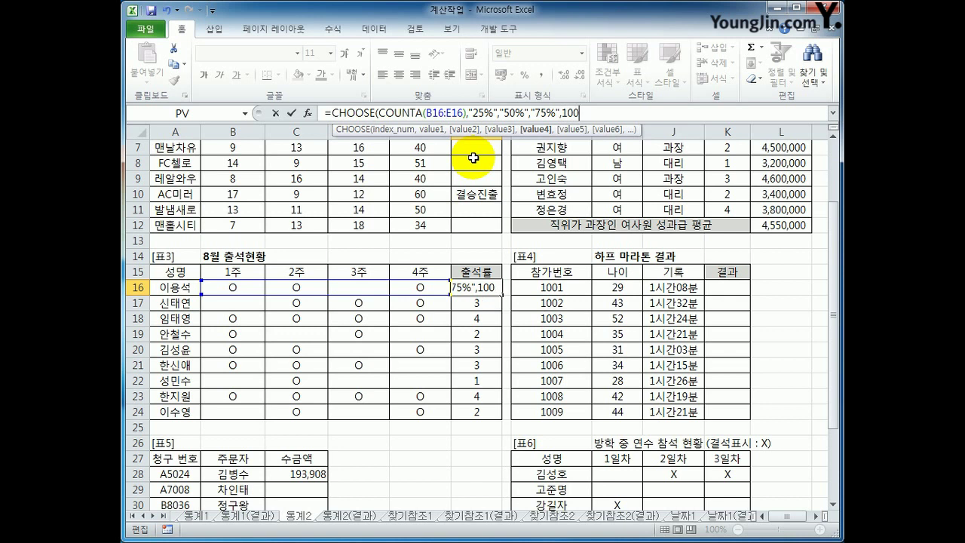
pyautogui.press('BackSpace')
pyautogui.press('BackSpace')
pyautogui.press('BackSpace')
pyautogui.write('"100')
pyautogui.write('%"')
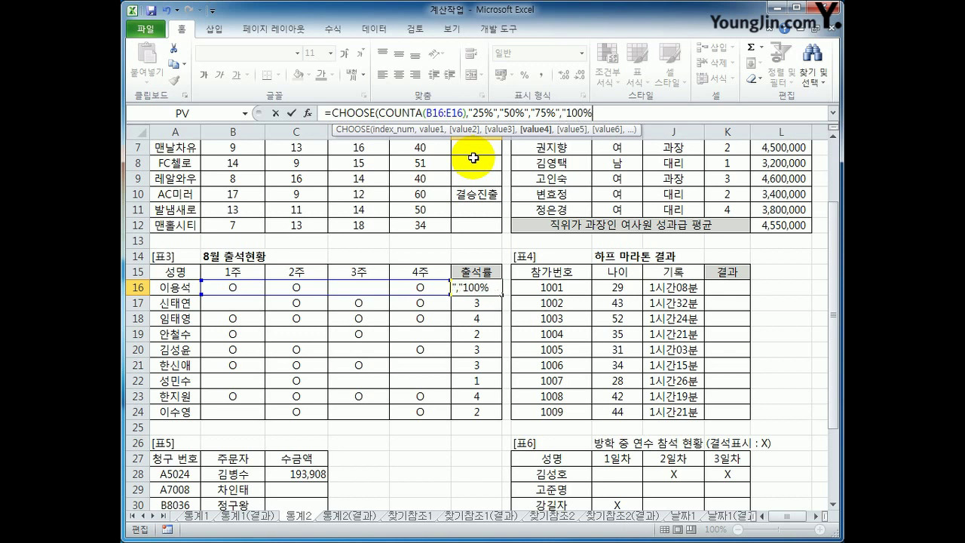
pyautogui.write(')')
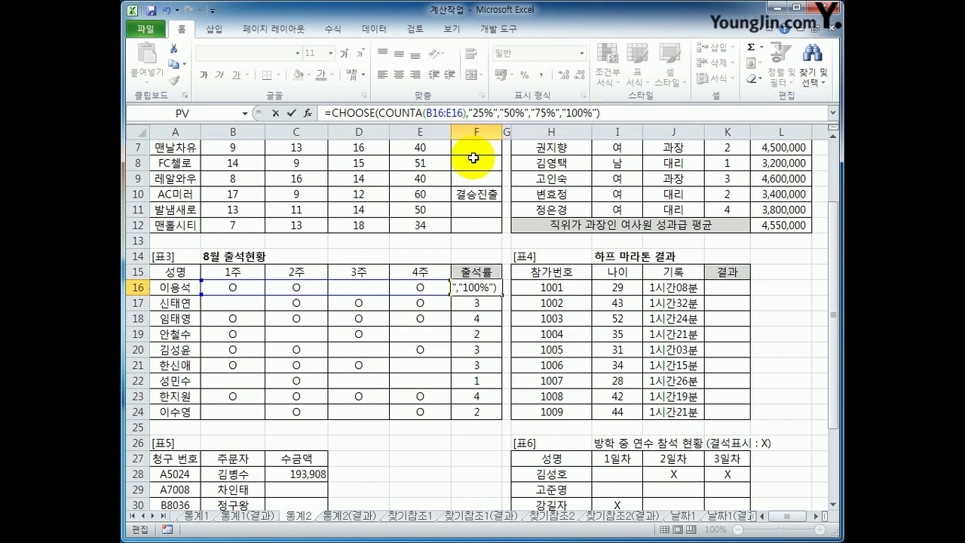
pyautogui.click(475, 113)
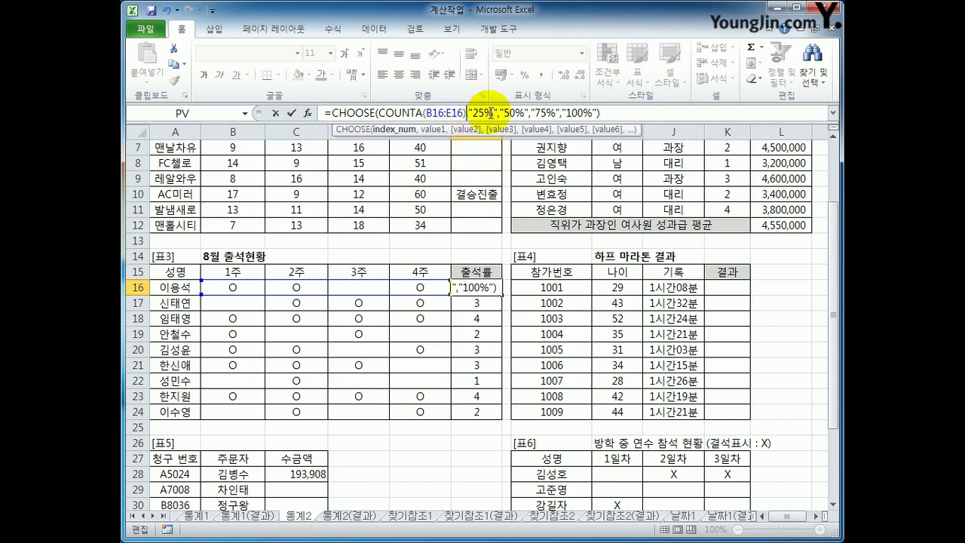
pyautogui.click(620, 111)
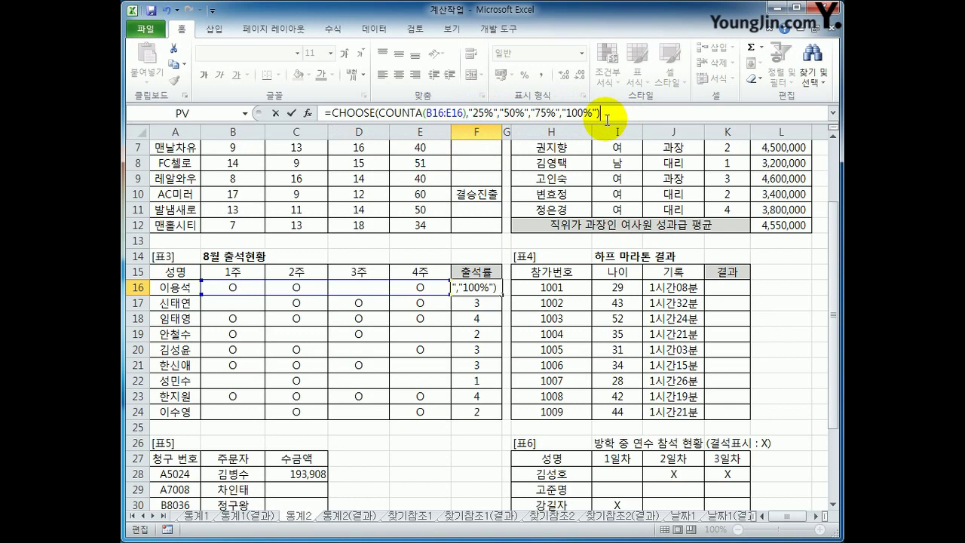
pyautogui.press('Return')
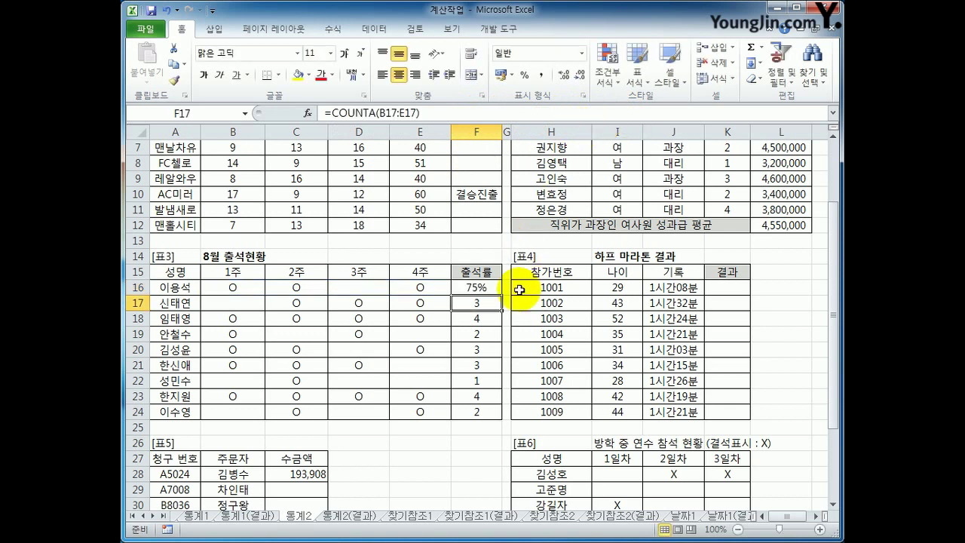
# Copy the CHOOSE formula from F16 down through F24 and check the copied formula in F22
pyautogui.click(481, 287)
pyautogui.moveTo(501, 295); pyautogui.dragTo(507, 427)
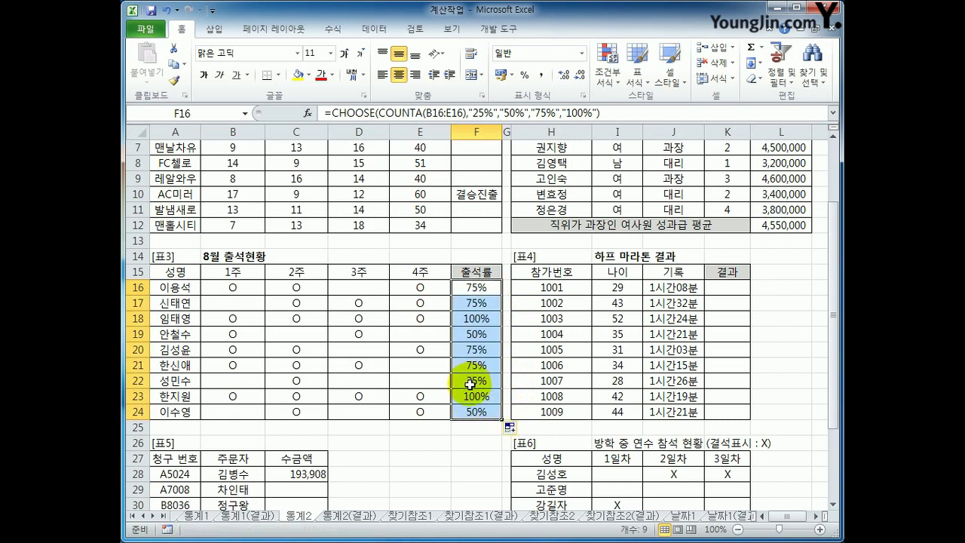
pyautogui.click(469, 384)
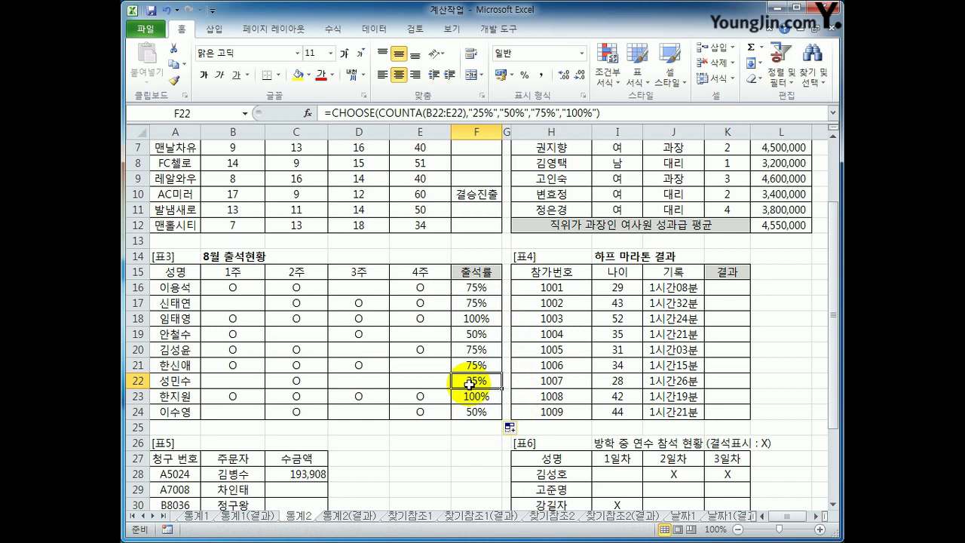
# Start an IF formula in K16 of the 하프 마라톤 결과 table, testing whether J16 is less than or equal to a SMALL function
pyautogui.click(721, 286)
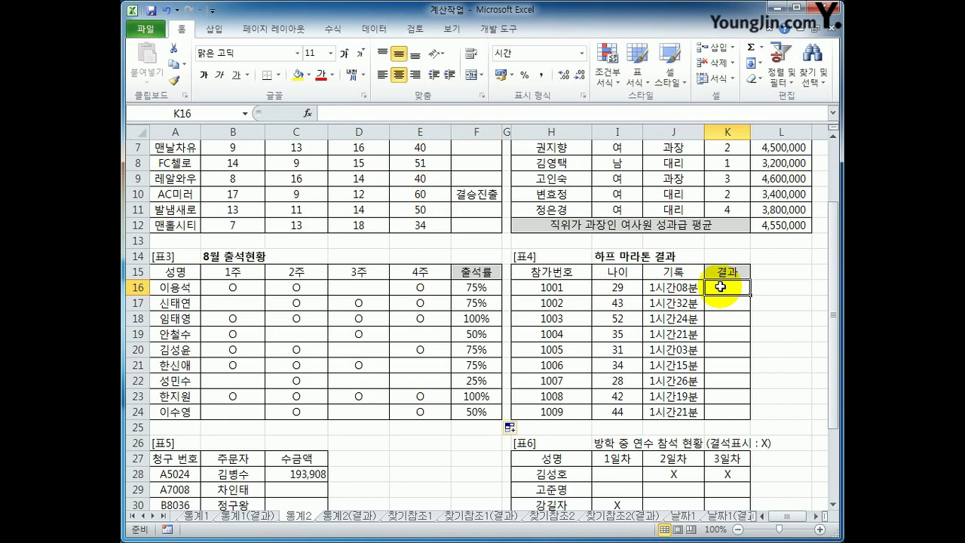
pyautogui.moveTo(673, 287); pyautogui.dragTo(680, 409)
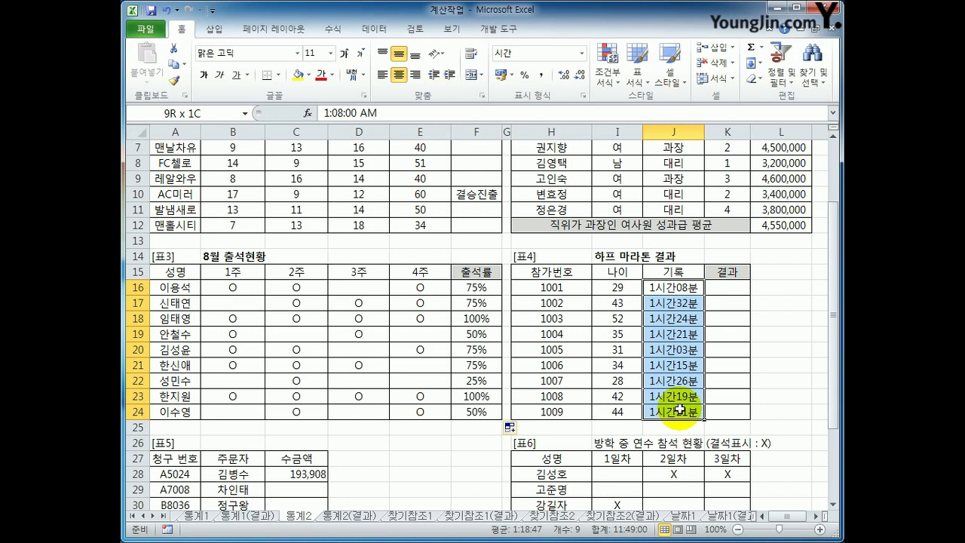
pyautogui.click(736, 292)
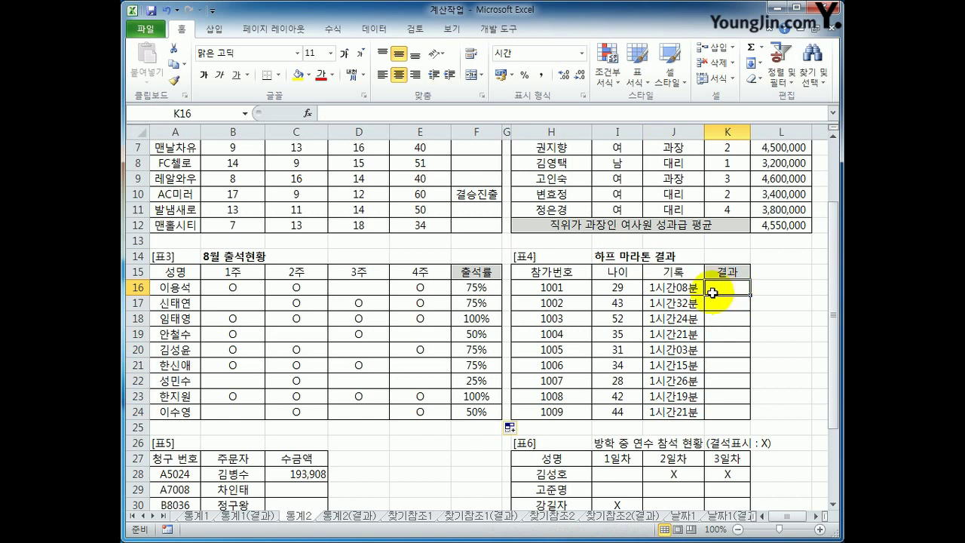
pyautogui.click(684, 287)
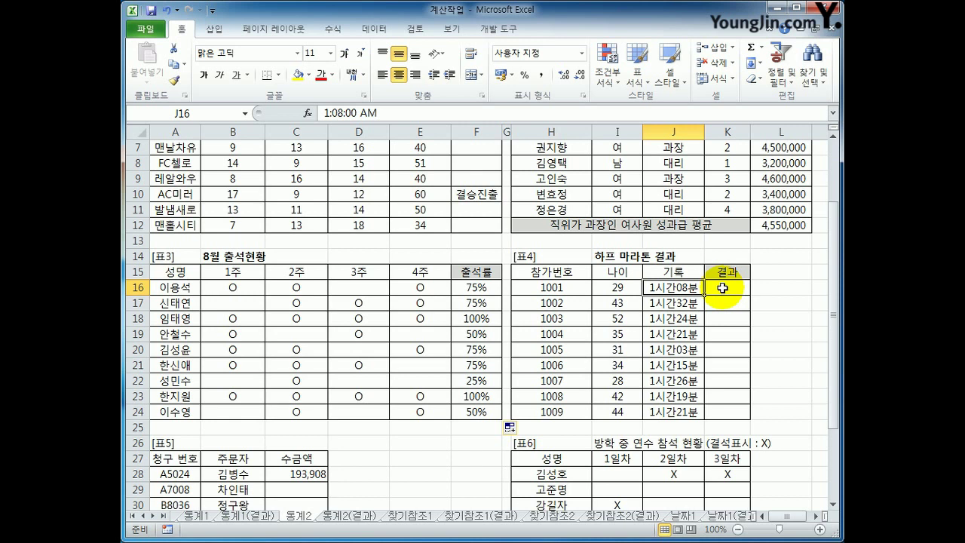
pyautogui.moveTo(722, 287); pyautogui.dragTo(722, 399)
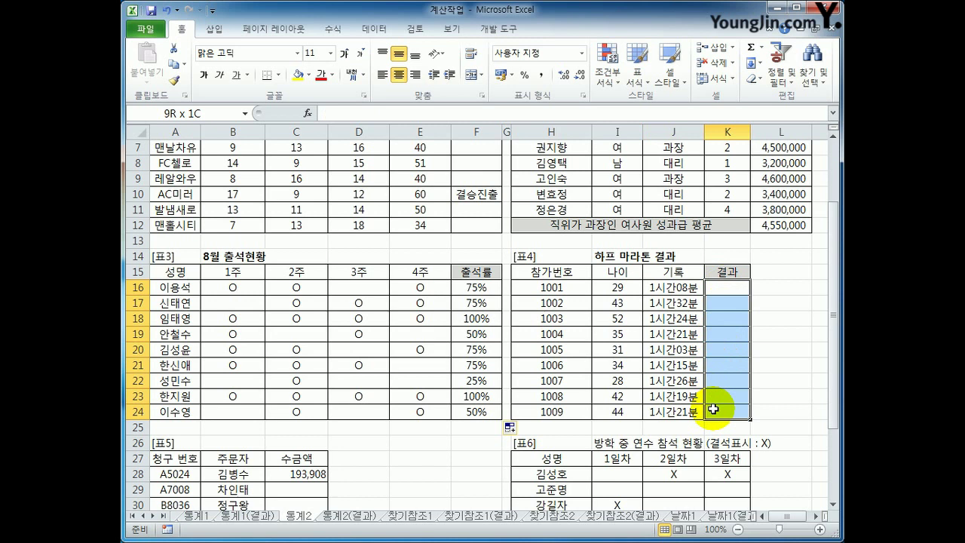
pyautogui.click(722, 287)
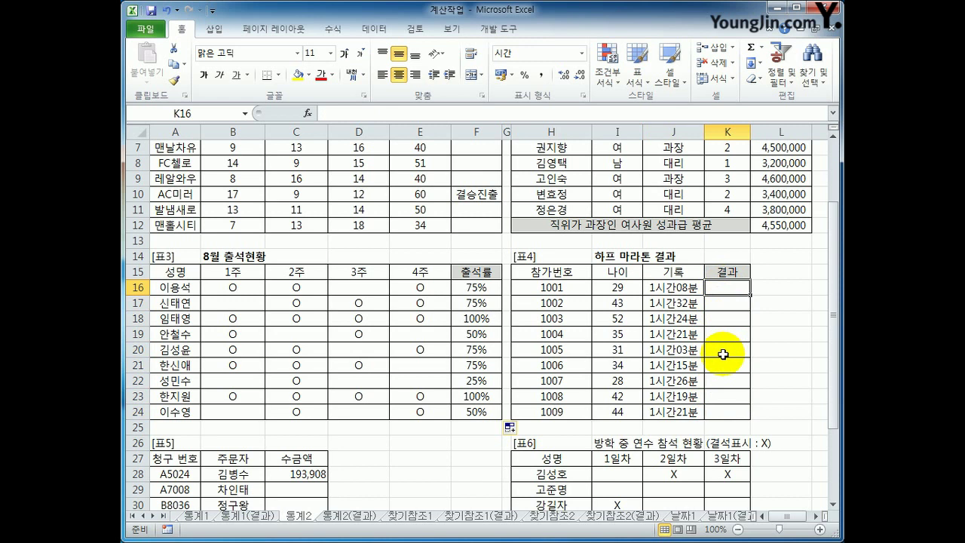
pyautogui.write('=if(')
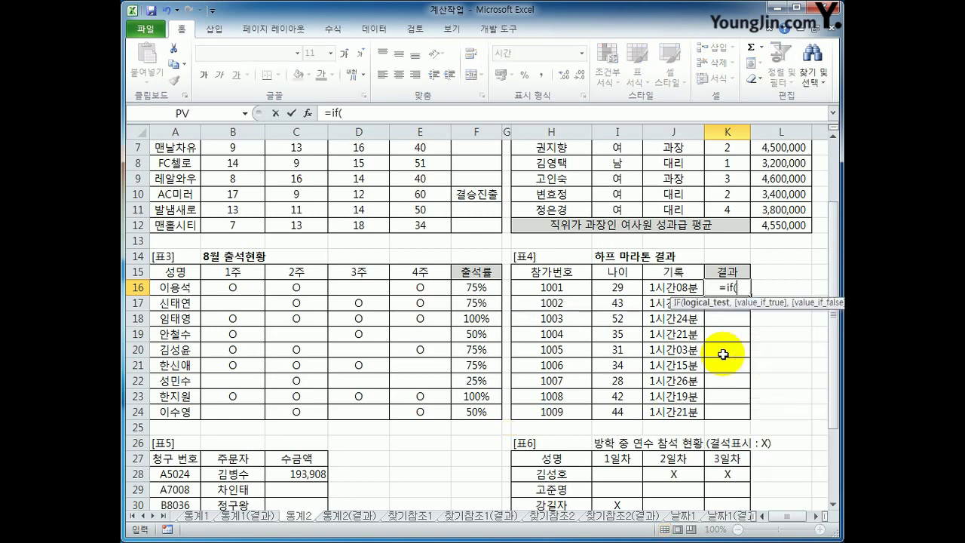
pyautogui.press('Left')
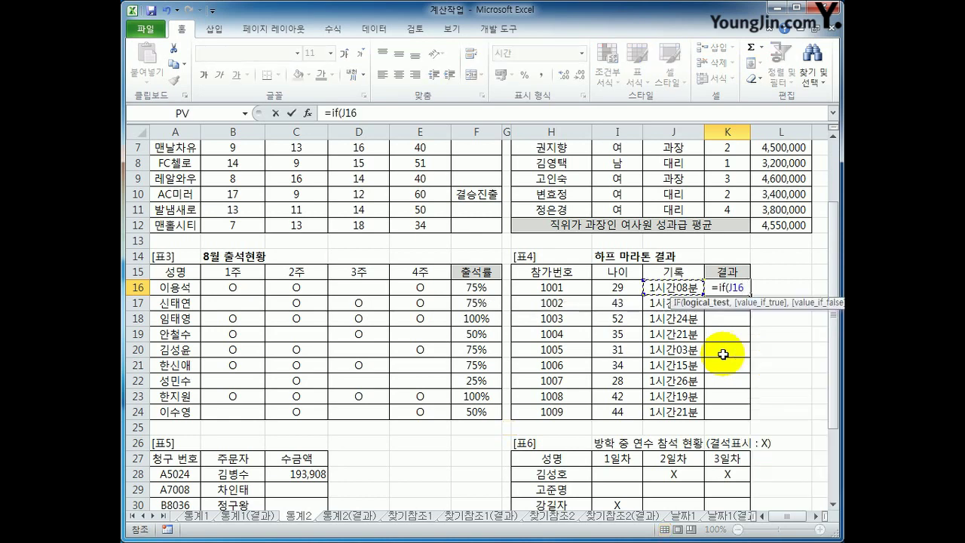
pyautogui.write('<=sa')
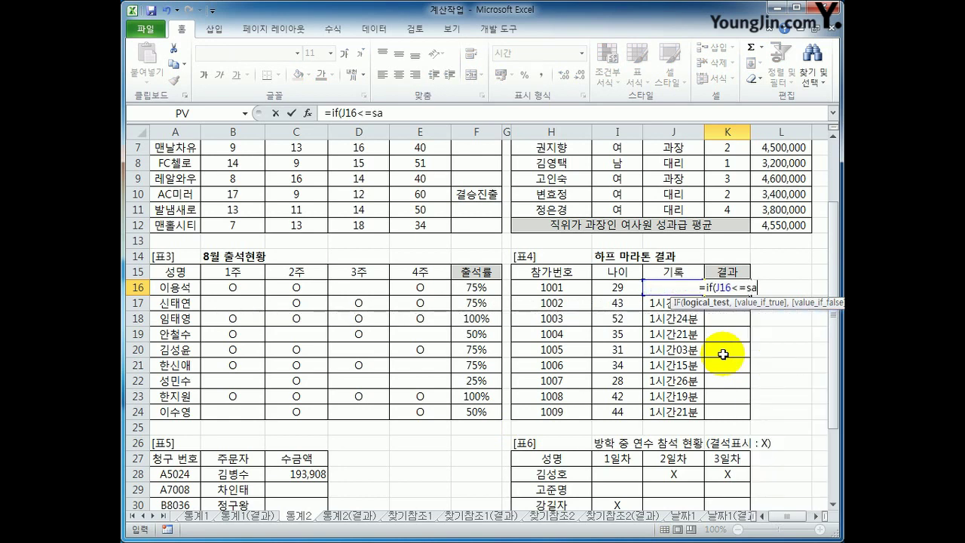
pyautogui.press('BackSpace')
pyautogui.write('mall(')
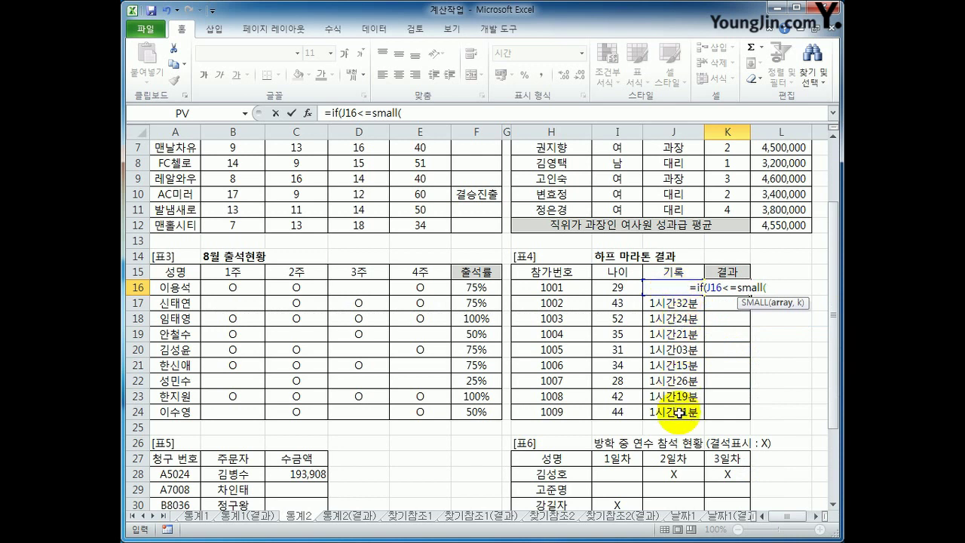
# Give SMALL the absolute range $J$16:$J$24 with k set to 3 and close the function
pyautogui.click(404, 113)
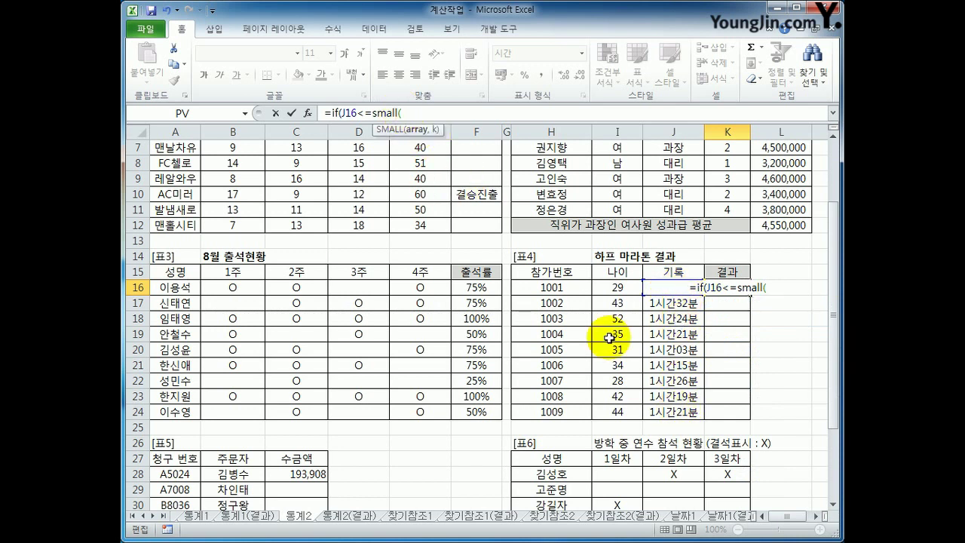
pyautogui.moveTo(679, 412); pyautogui.dragTo(681, 287)
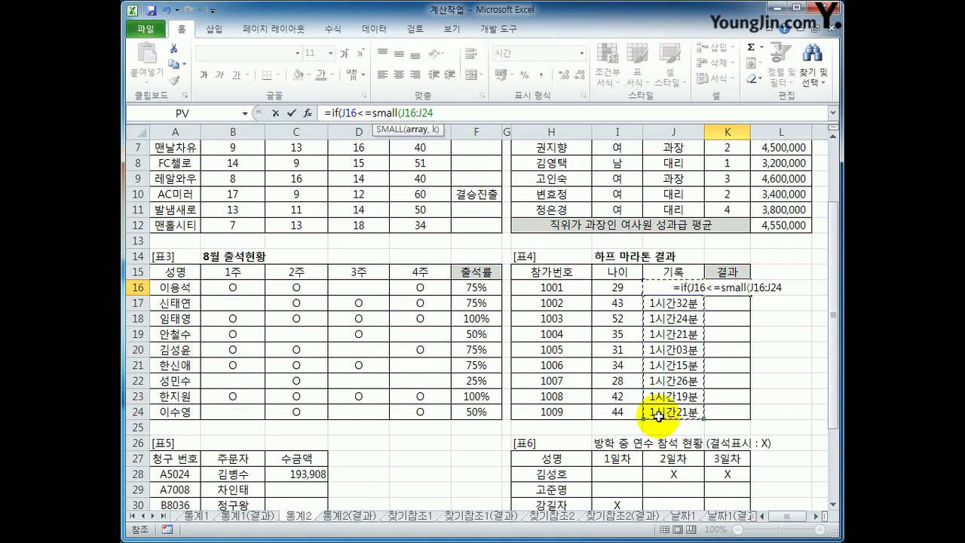
pyautogui.press('F4')
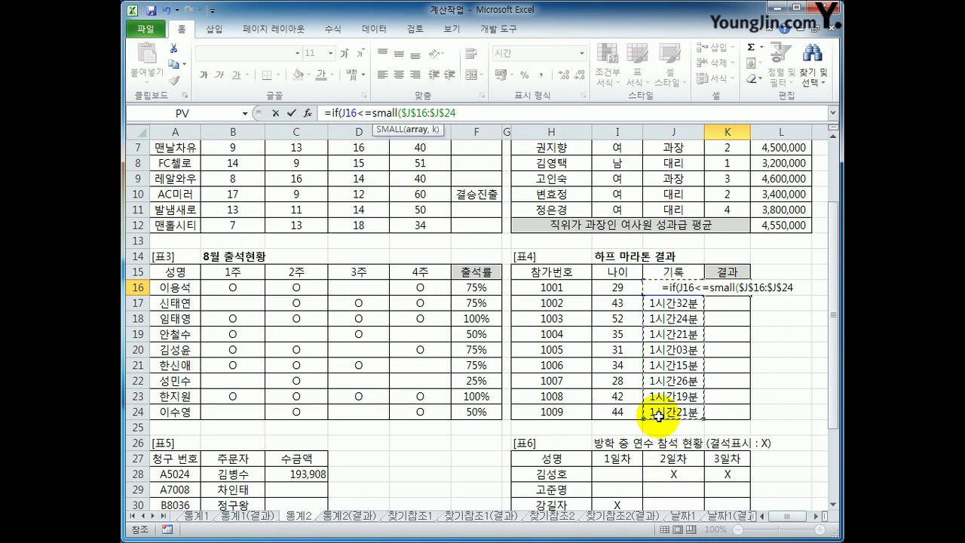
pyautogui.write(',')
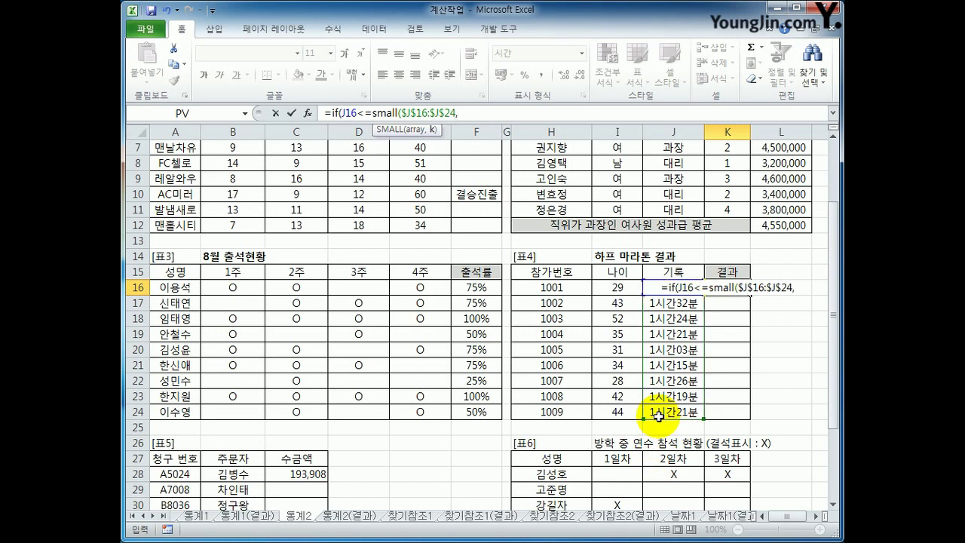
pyautogui.write('3')
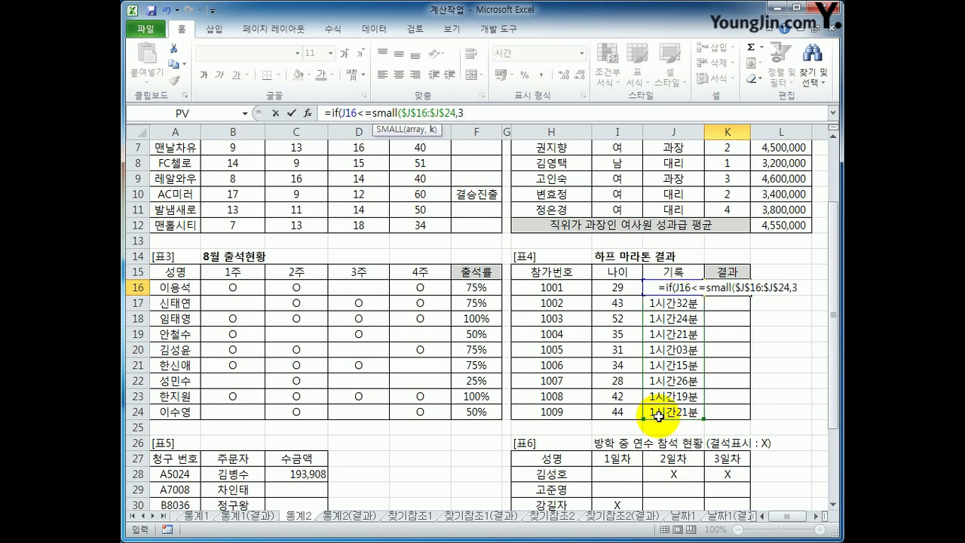
pyautogui.write(')')
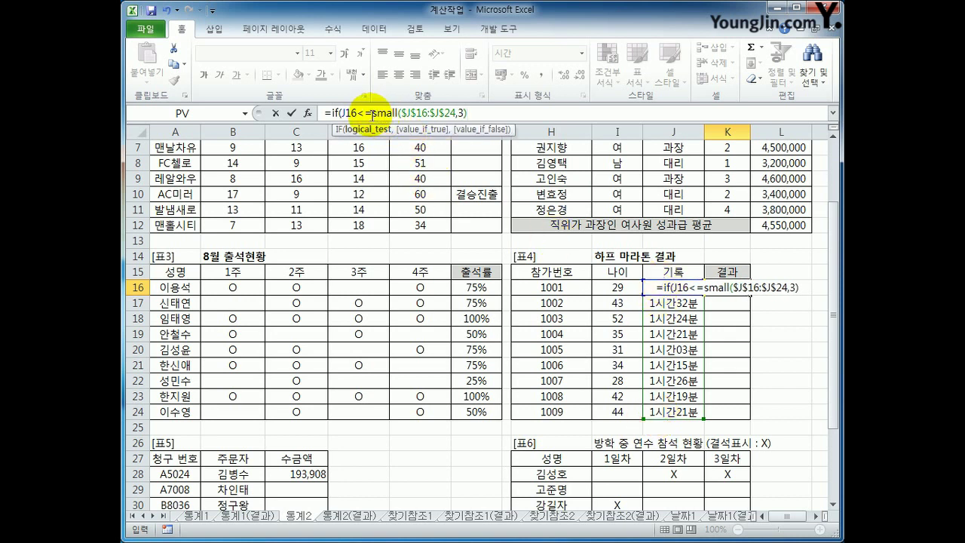
# Complete the IF formula with "입상" for true and "" for false, and copy it from K16 down through K24
pyautogui.moveTo(372, 114); pyautogui.dragTo(479, 114)
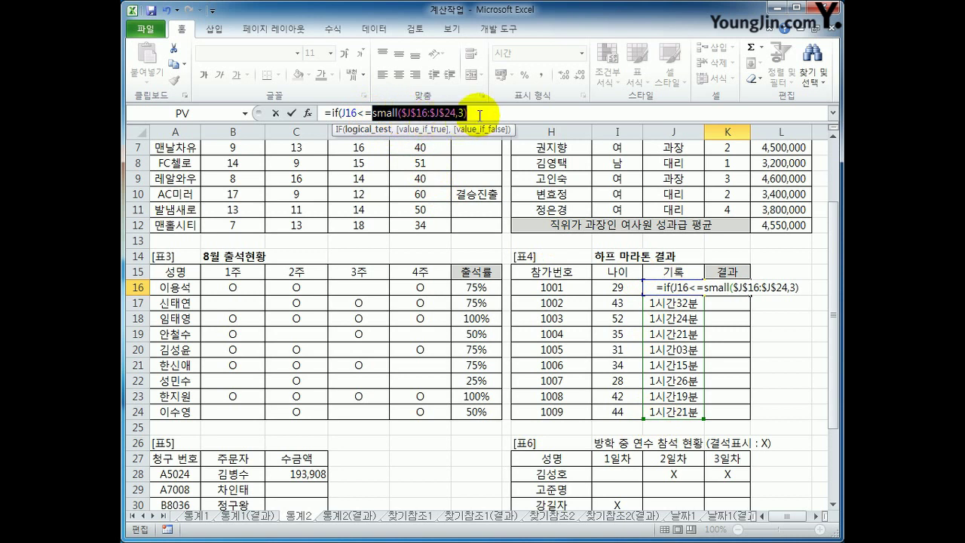
pyautogui.click(479, 114)
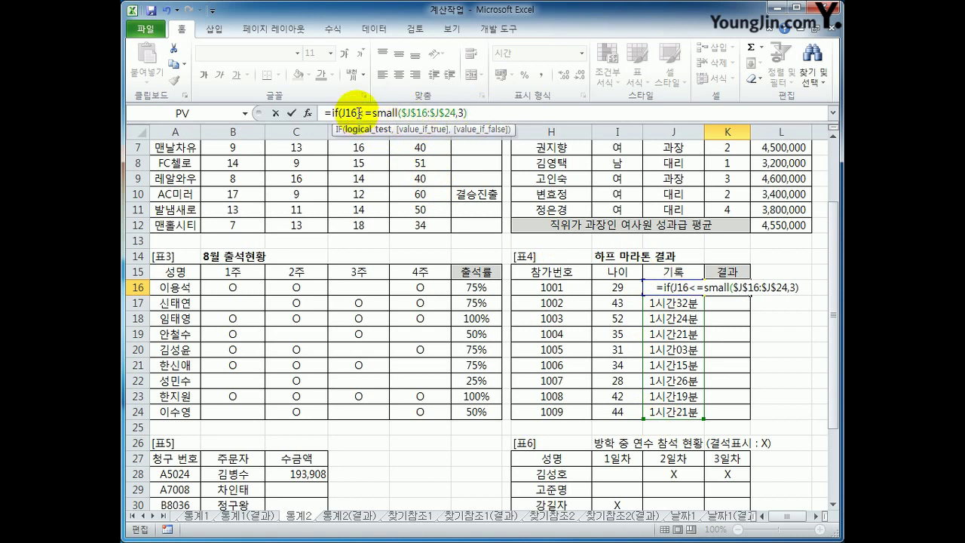
pyautogui.moveTo(358, 113); pyautogui.dragTo(364, 113)
pyautogui.moveTo(340, 113); pyautogui.dragTo(358, 113)
pyautogui.click(477, 112)
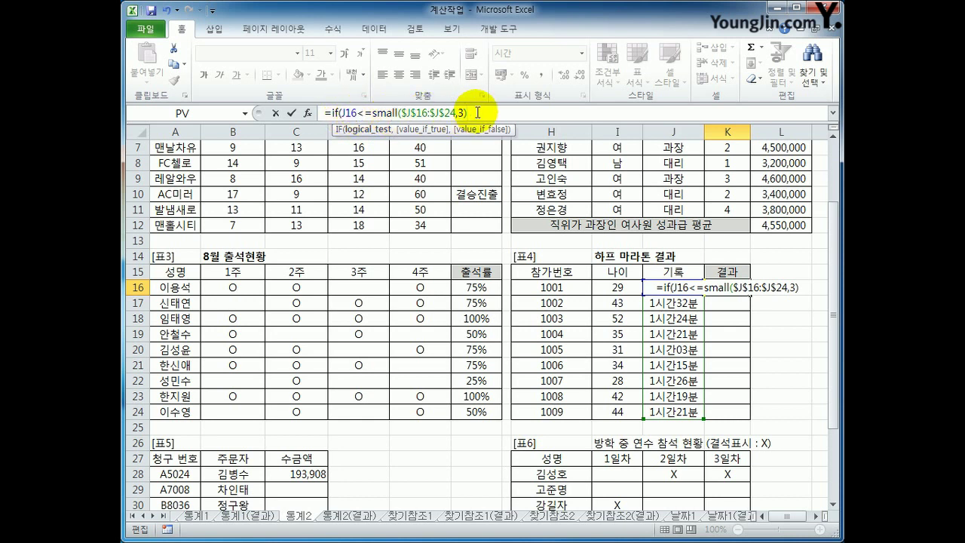
pyautogui.write(',')
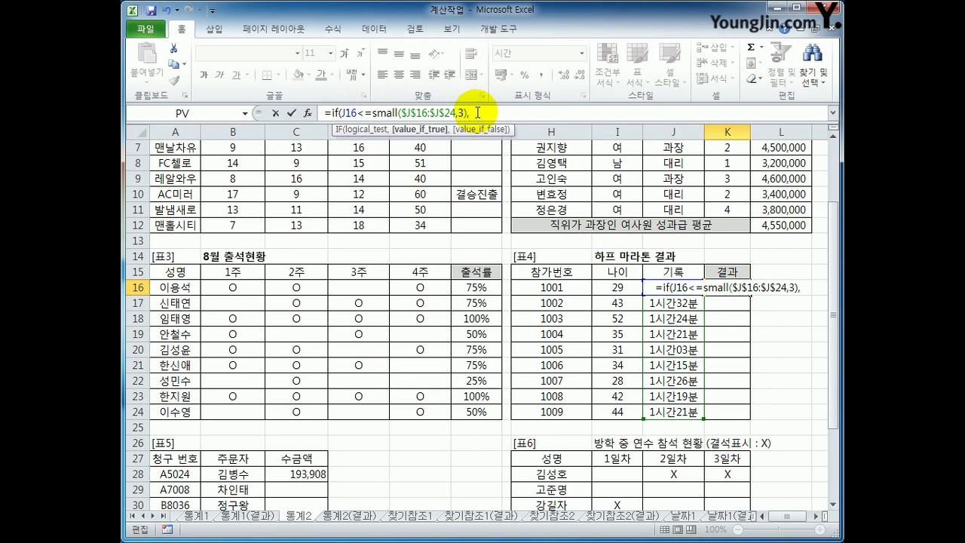
pyautogui.write('"d상",')
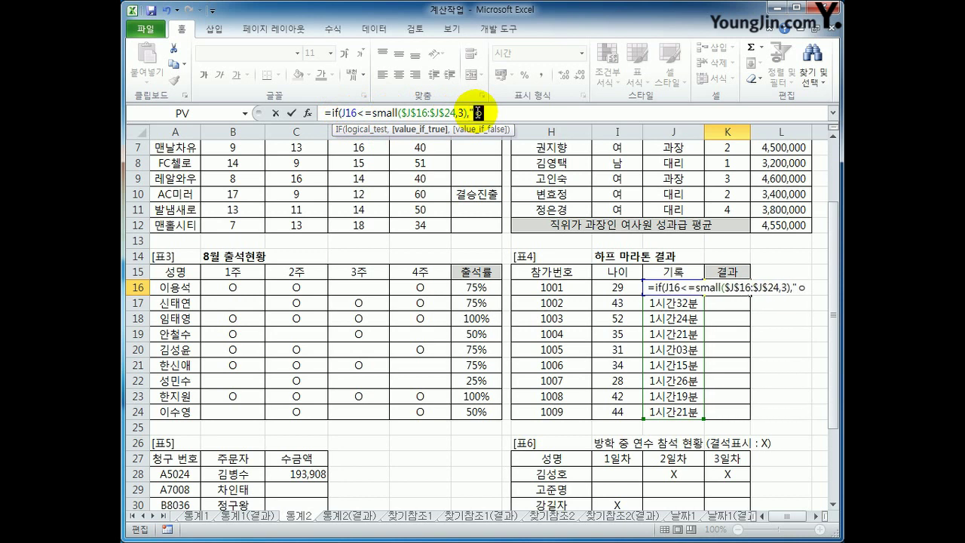
pyautogui.write('"")')
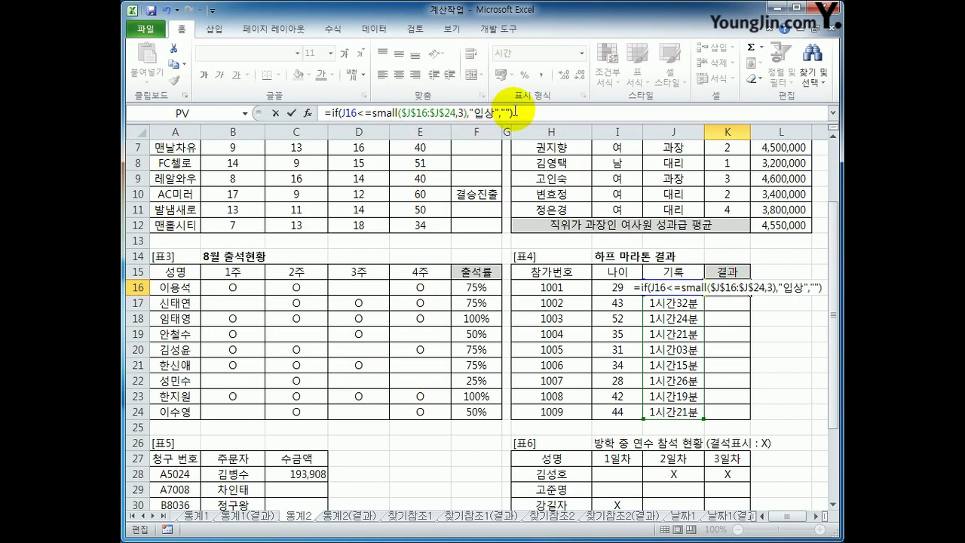
pyautogui.press('Return')
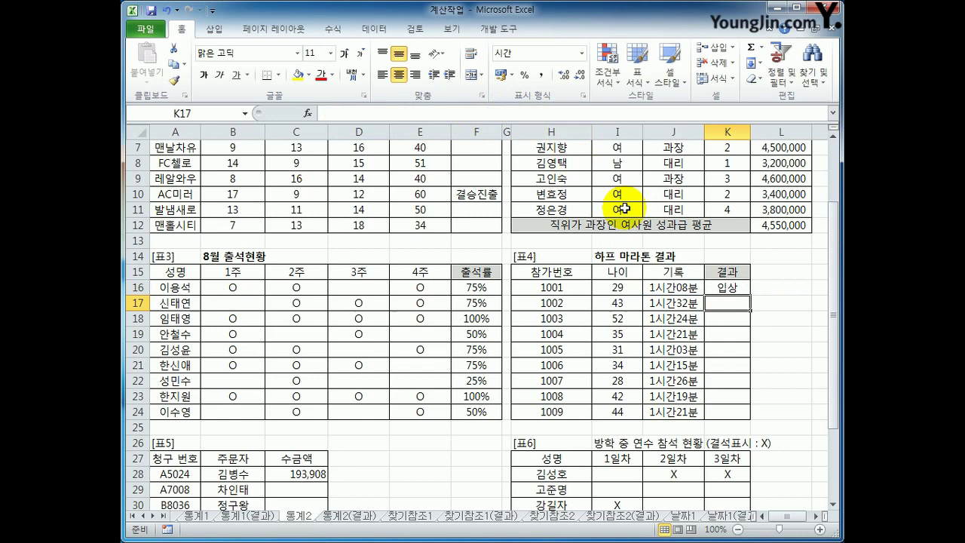
pyautogui.click(725, 289)
pyautogui.moveTo(749, 295); pyautogui.dragTo(735, 412)
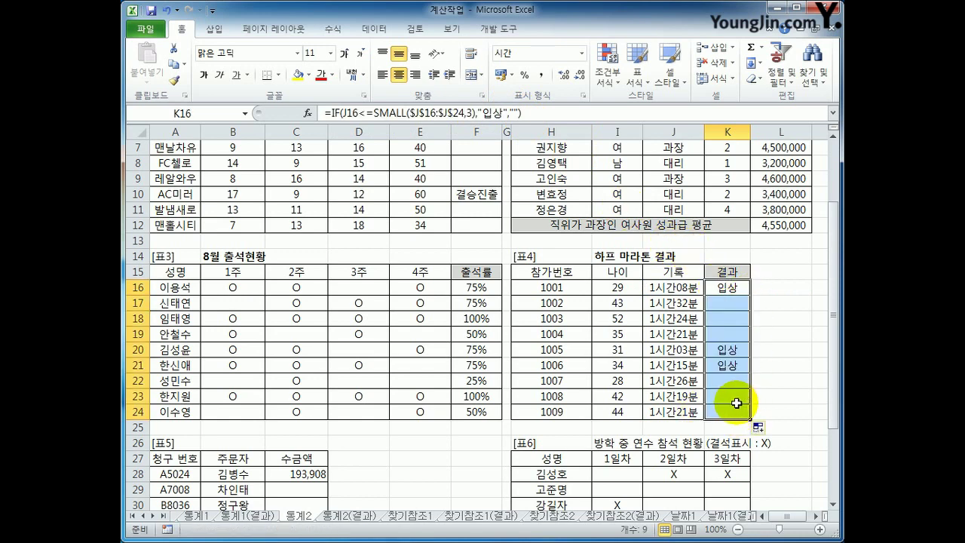
# Write a COUNT function over C28:C33 in the 수금 건수 cell C34 of 표5
pyautogui.scroll(-3, 753, 392)
pyautogui.click(319, 423)
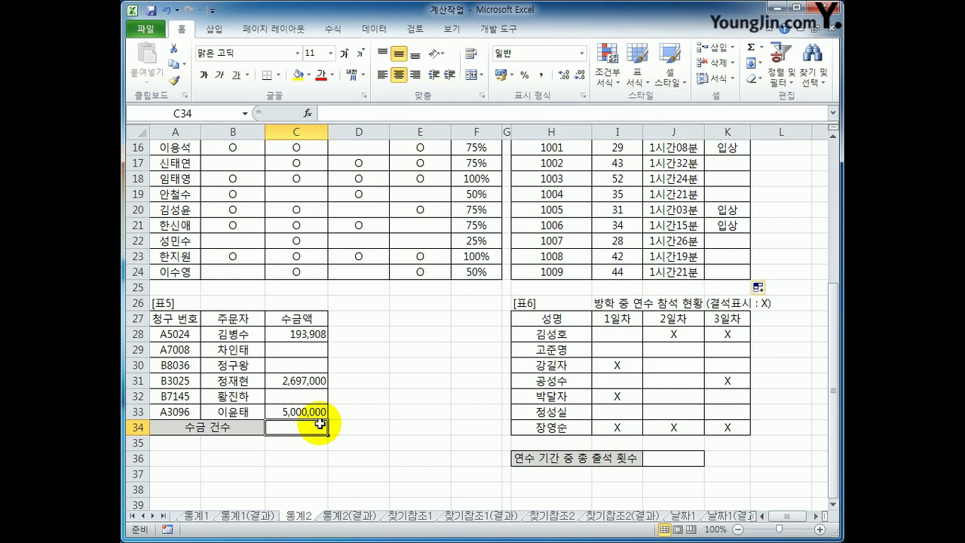
pyautogui.click(308, 338)
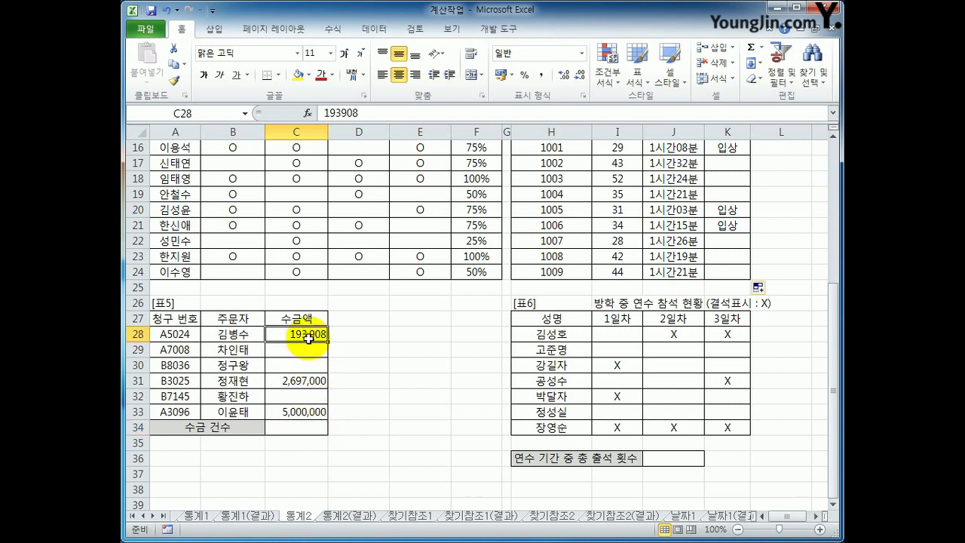
pyautogui.click(301, 379)
pyautogui.click(296, 411)
pyautogui.click(302, 431)
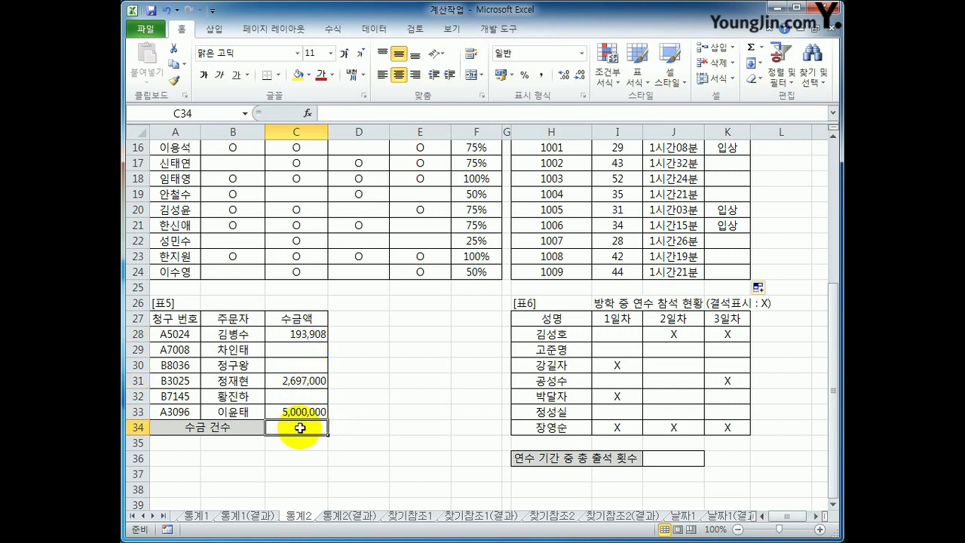
pyautogui.write('=ㅊ')
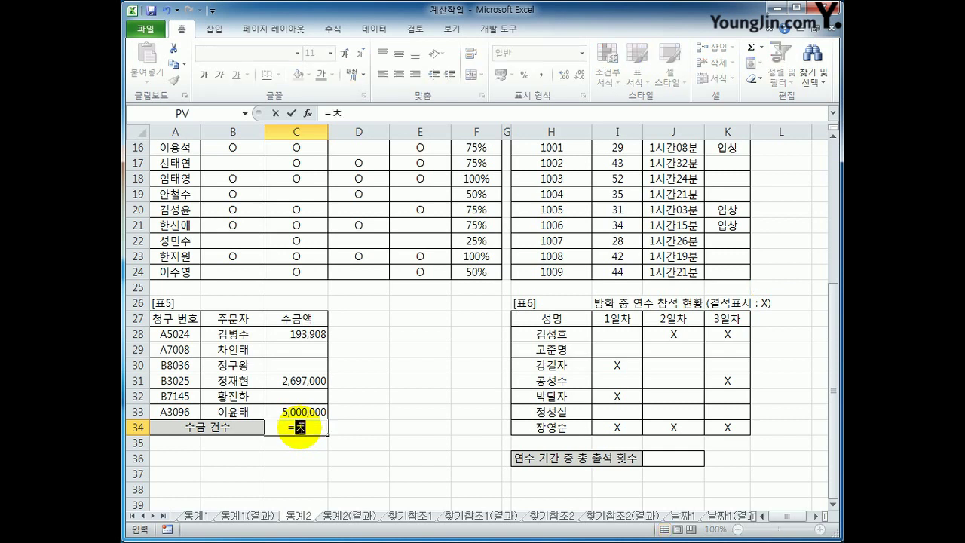
pyautogui.press('BackSpace')
pyautogui.press('Hangul')
pyautogui.write('count')
pyautogui.press('Tab')
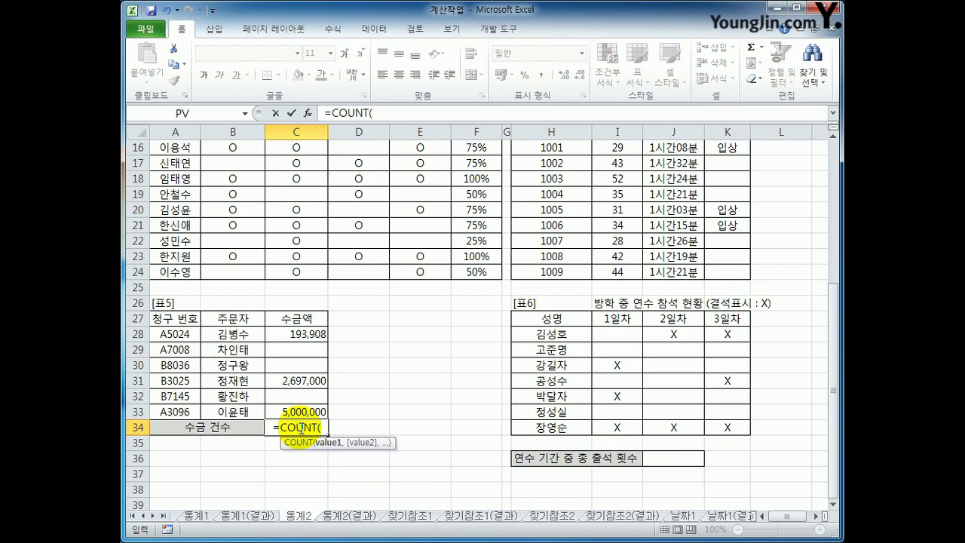
pyautogui.moveTo(302, 334); pyautogui.dragTo(304, 408)
pyautogui.write(')')
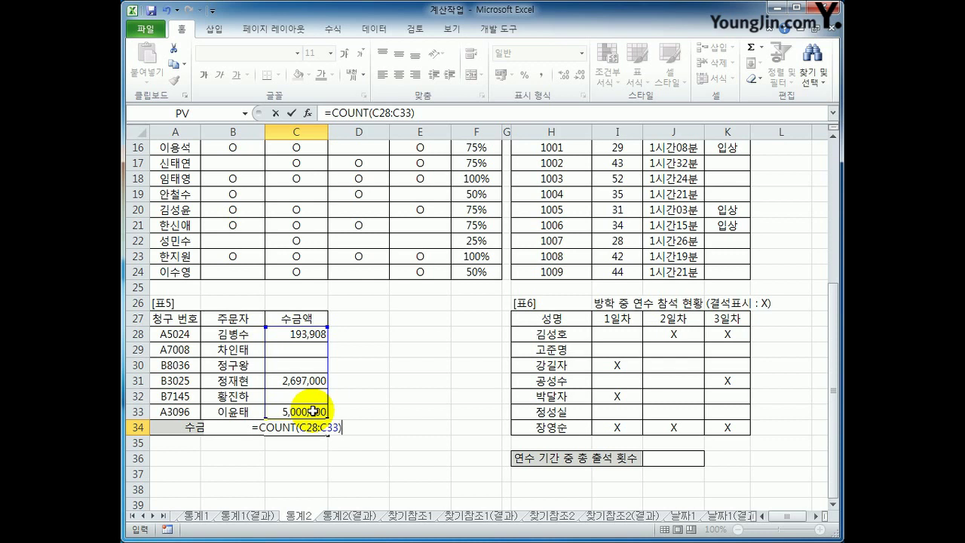
# Append the text "건" to the COUNT formula with &, enter it in C34 and check the formula
pyautogui.write('&"')
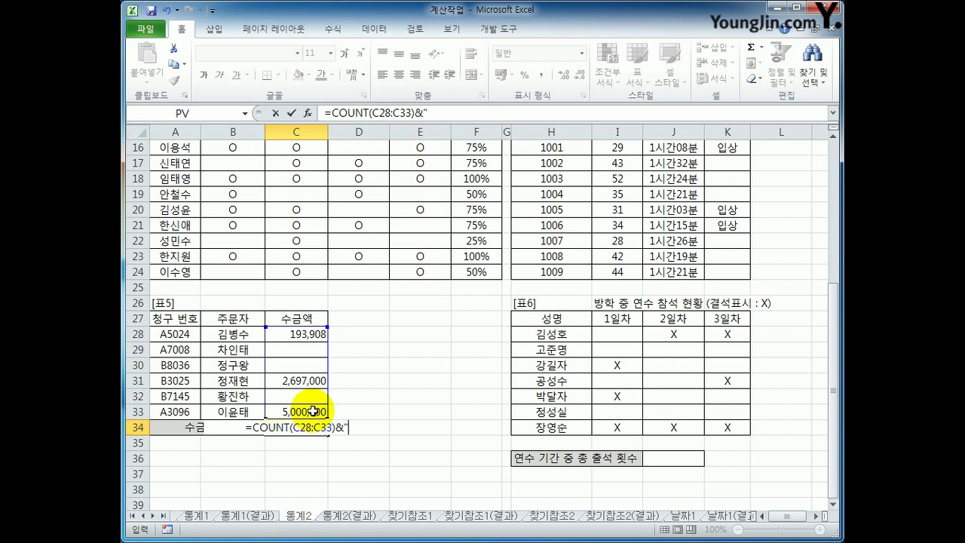
pyautogui.write('건')
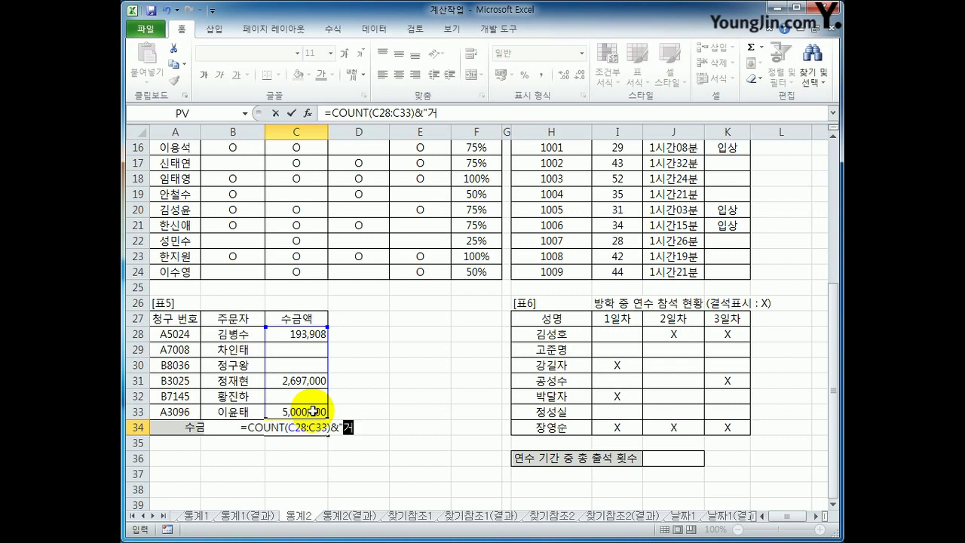
pyautogui.write('"')
pyautogui.press('Return')
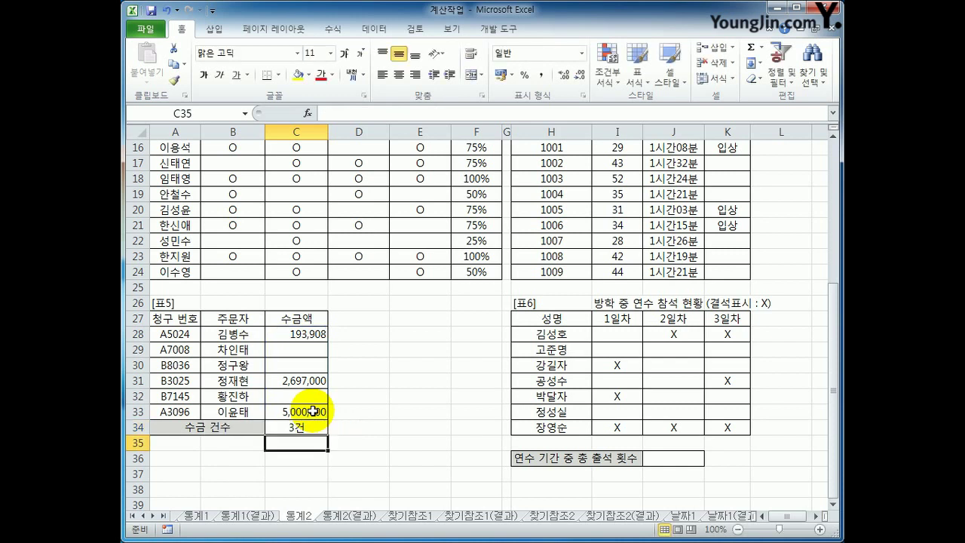
pyautogui.click(301, 427)
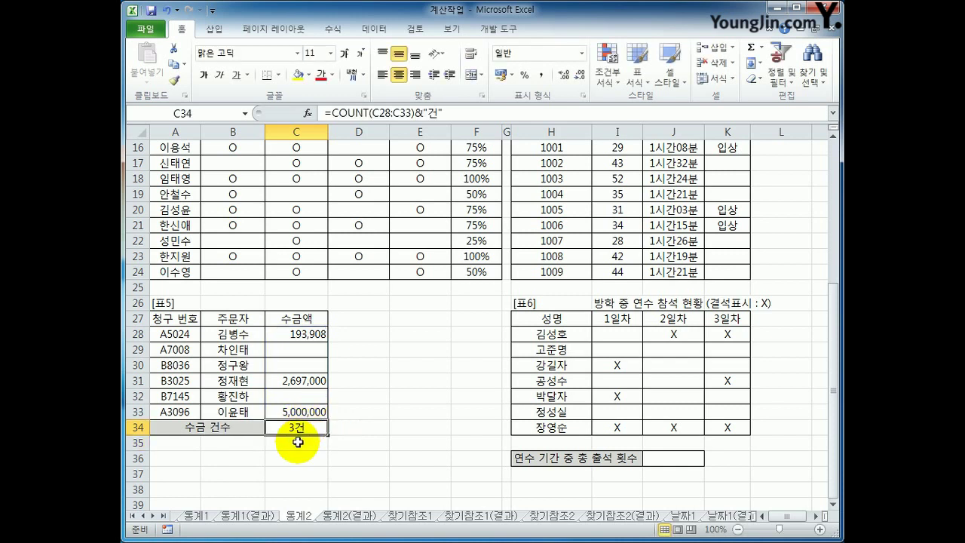
# Examine the absence marks and blank cells of 표6 in I28:K34 for the total attendance count
pyautogui.click(679, 460)
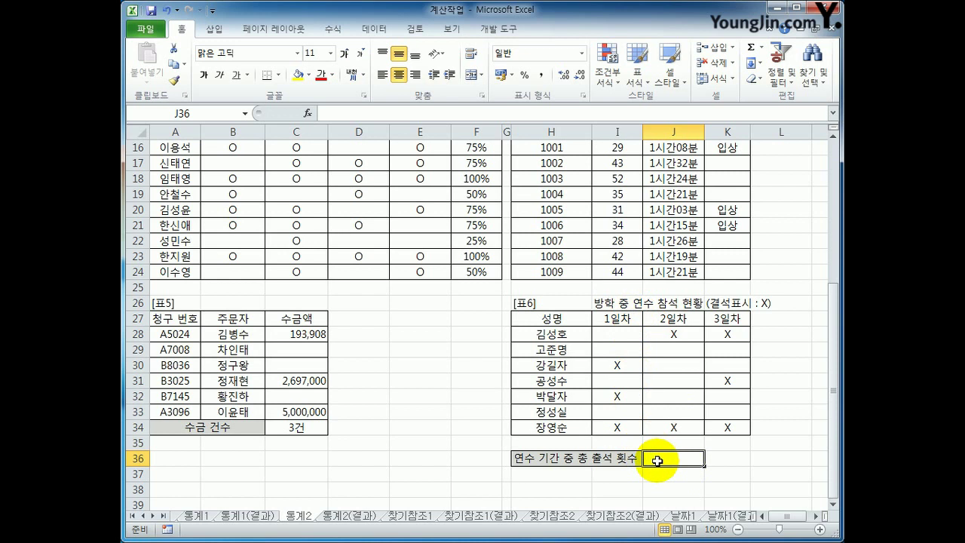
pyautogui.moveTo(618, 333); pyautogui.dragTo(716, 430)
pyautogui.click(723, 333)
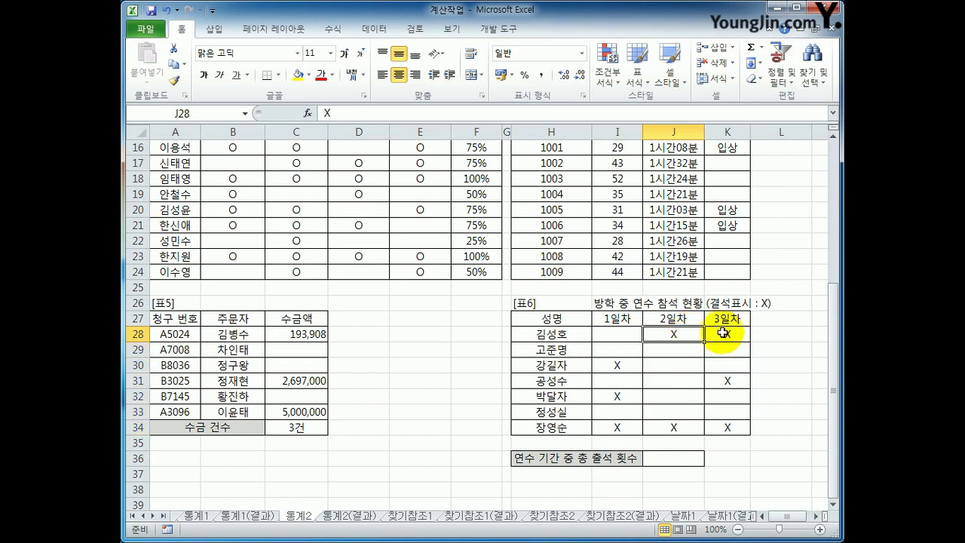
pyautogui.click(617, 364)
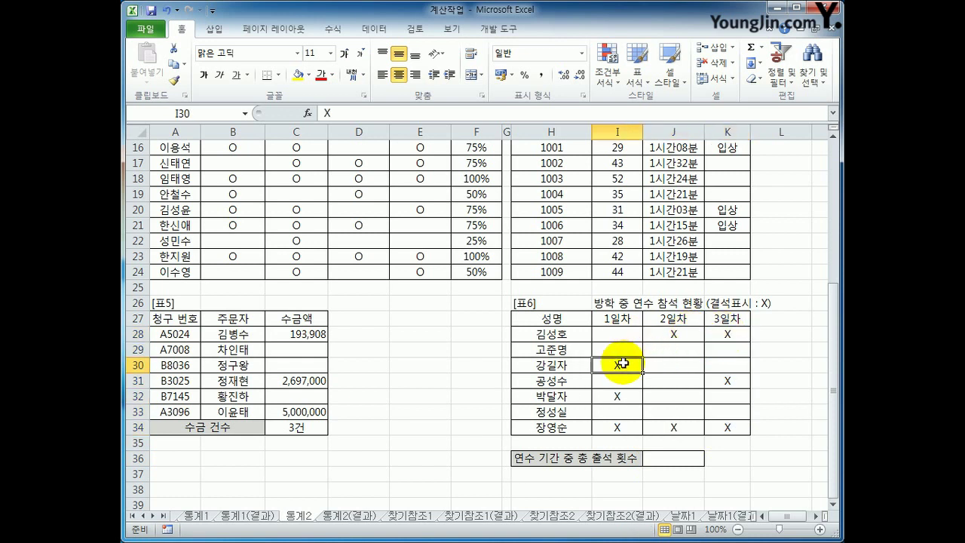
pyautogui.click(613, 335)
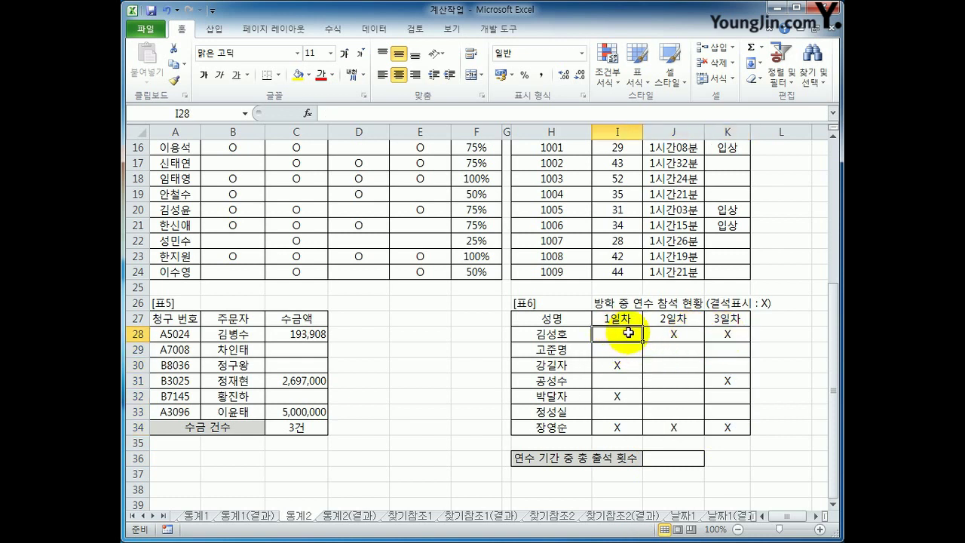
# Write a COUNTBLANK function over I28:K34 in the total attendance cell J36 of 표6
pyautogui.click(662, 459)
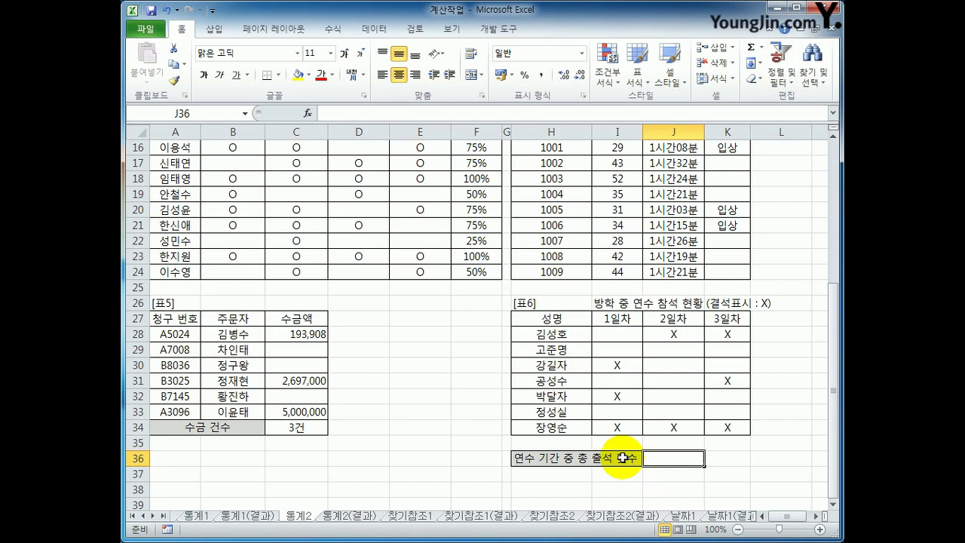
pyautogui.write('=ㅊ')
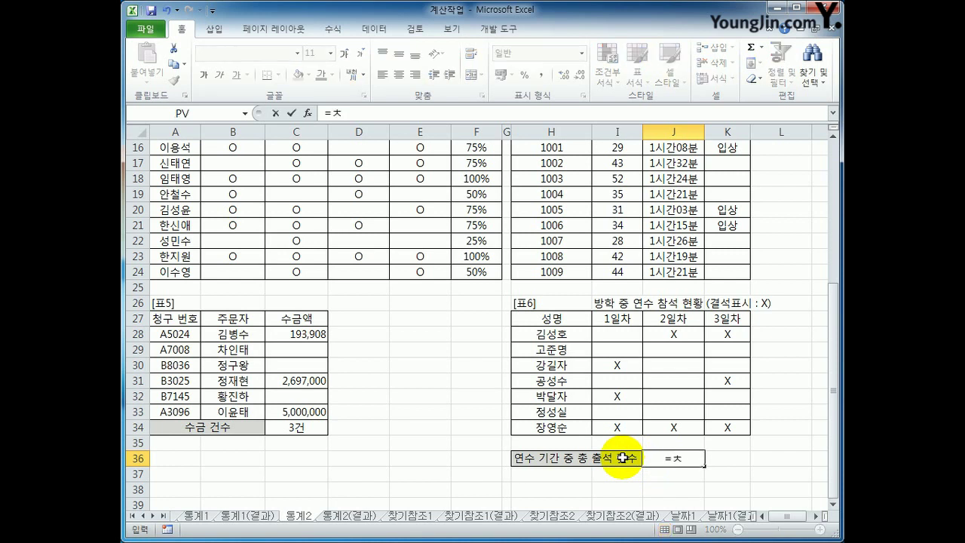
pyautogui.press('BackSpace')
pyautogui.press('Hangul')
pyautogui.write('cou')
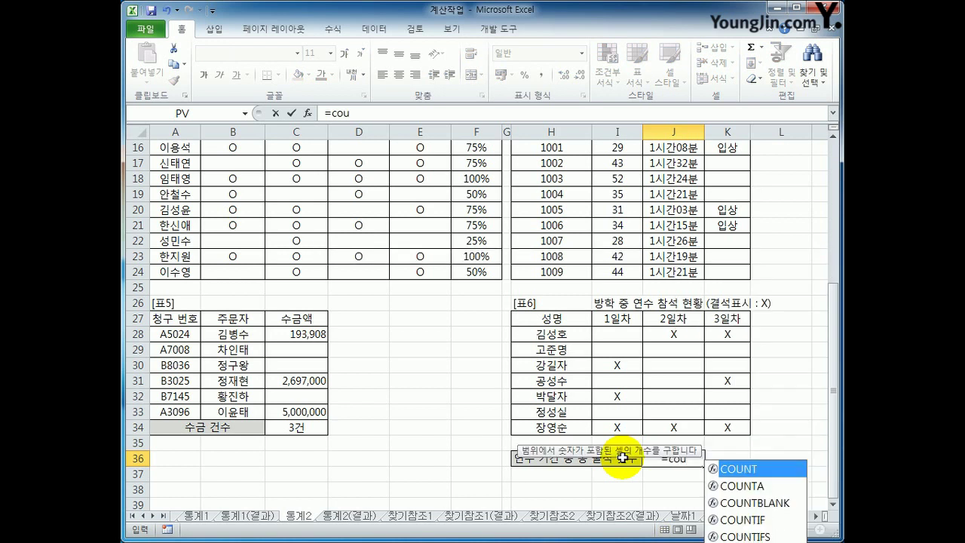
pyautogui.press('Down')
pyautogui.press('Down')
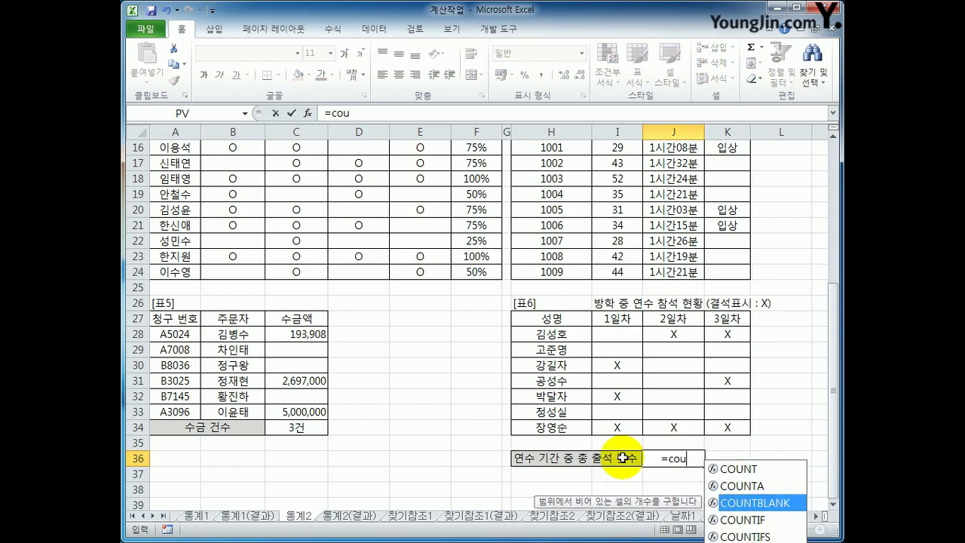
pyautogui.doubleClick(754, 499)
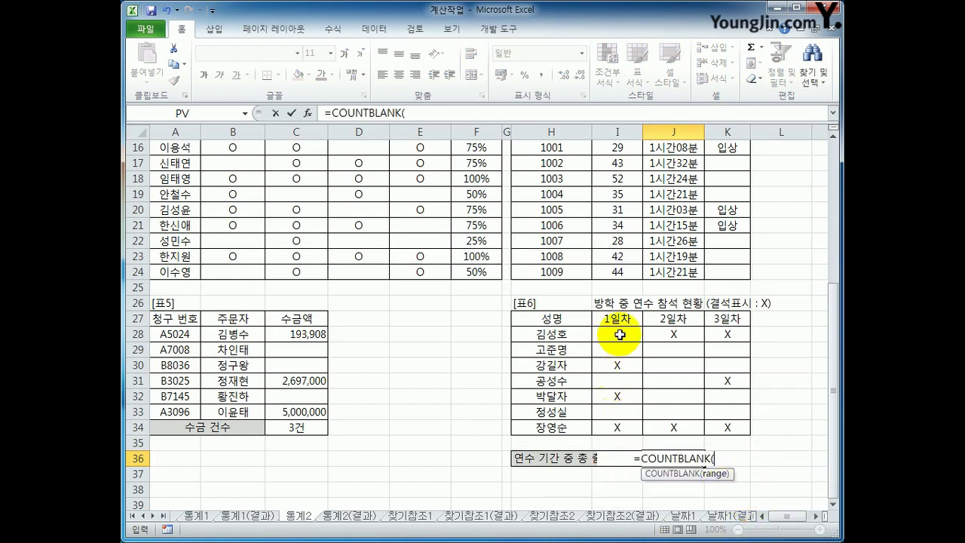
pyautogui.moveTo(620, 334); pyautogui.dragTo(726, 423)
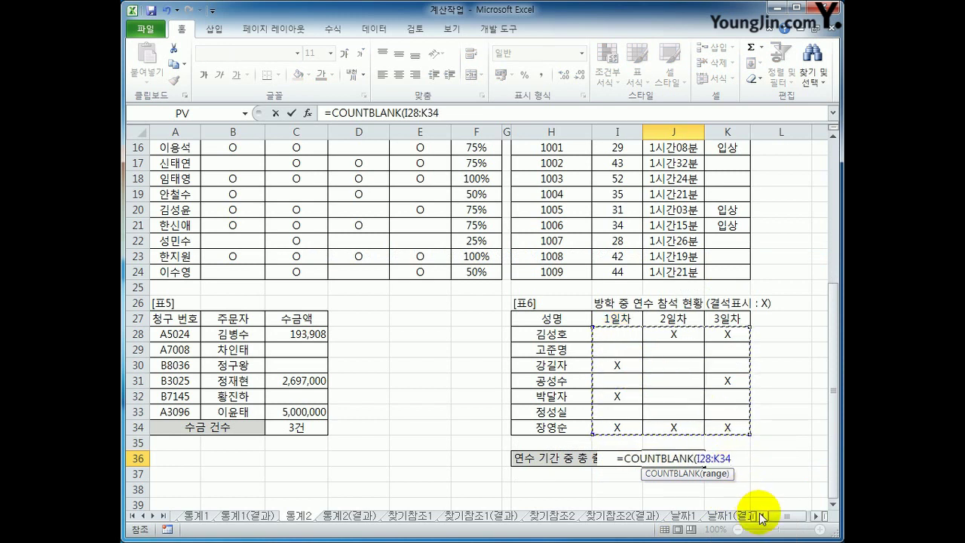
pyautogui.write(')')
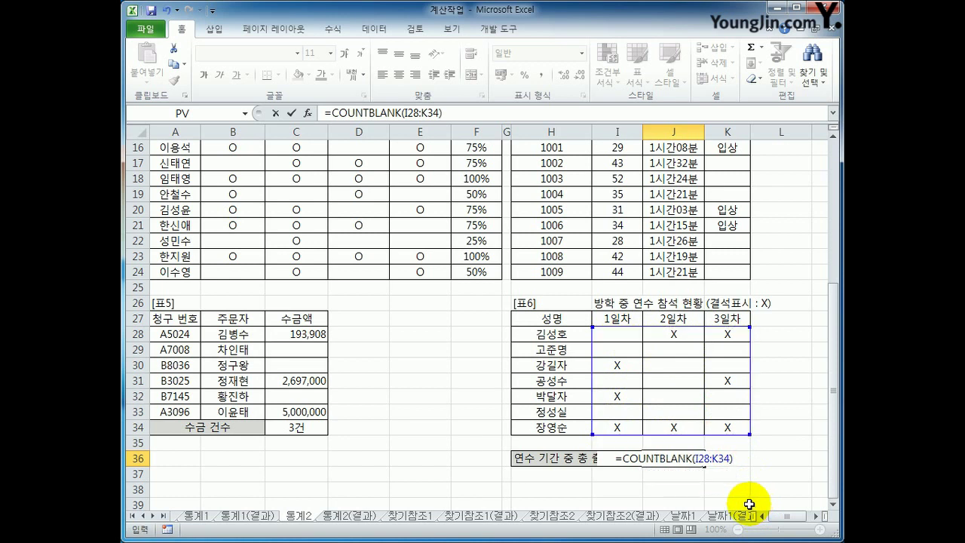
# Append the text "회" to the COUNTBLANK formula with &, enter it in J36 and check the formula
pyautogui.write('&"')
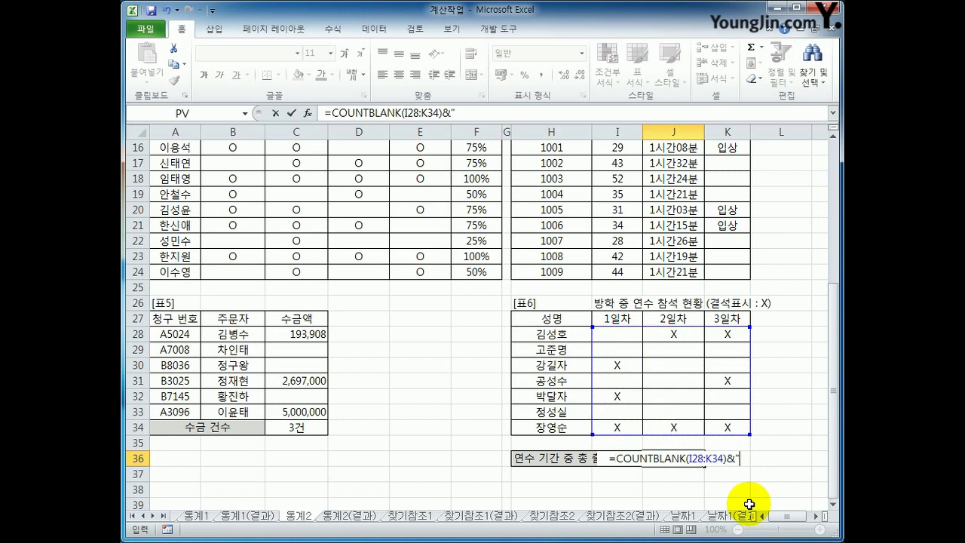
pyautogui.write('회"')
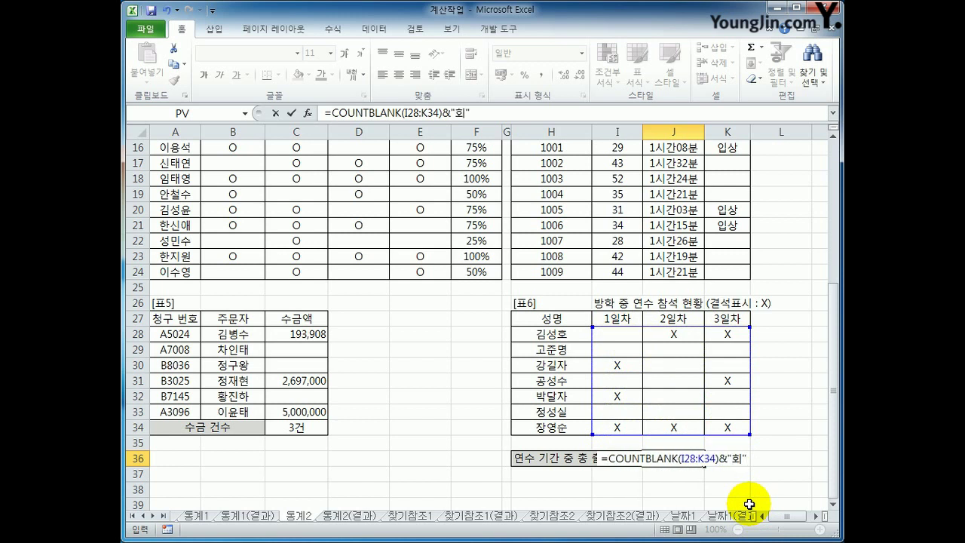
pyautogui.press('Return')
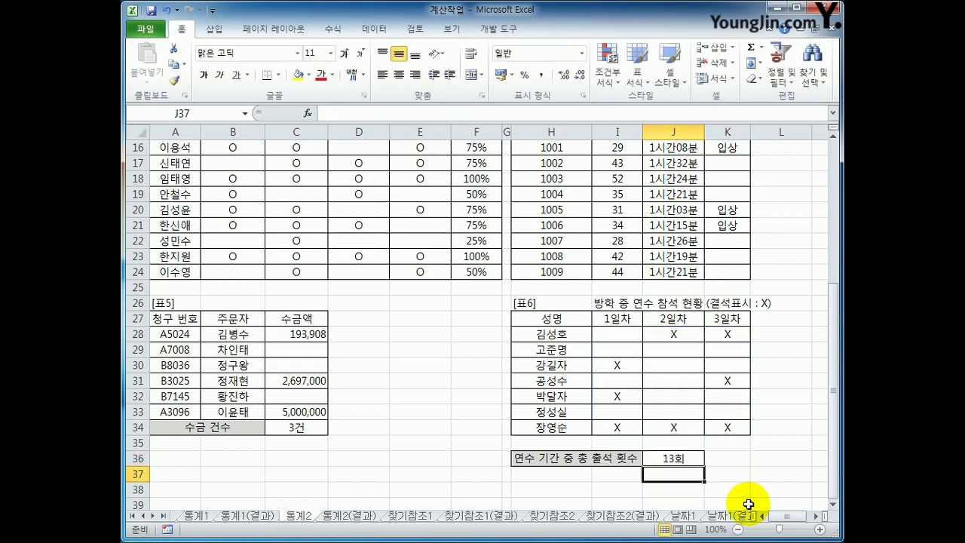
pyautogui.click(694, 459)
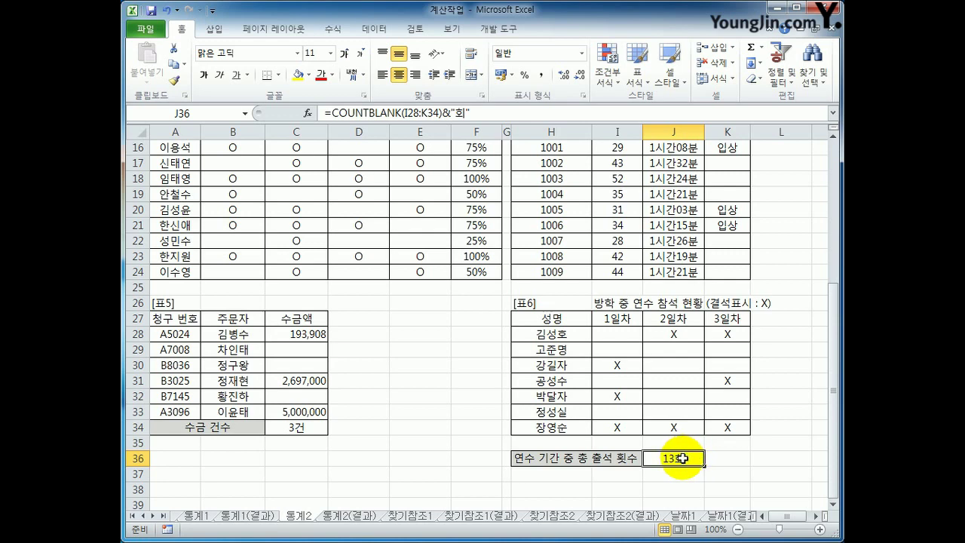
# Review the finished formulas in the 결승 cell F3, the 출석률 cell F16 and the 결과 cell K16
pyautogui.scroll(5, 682, 458)
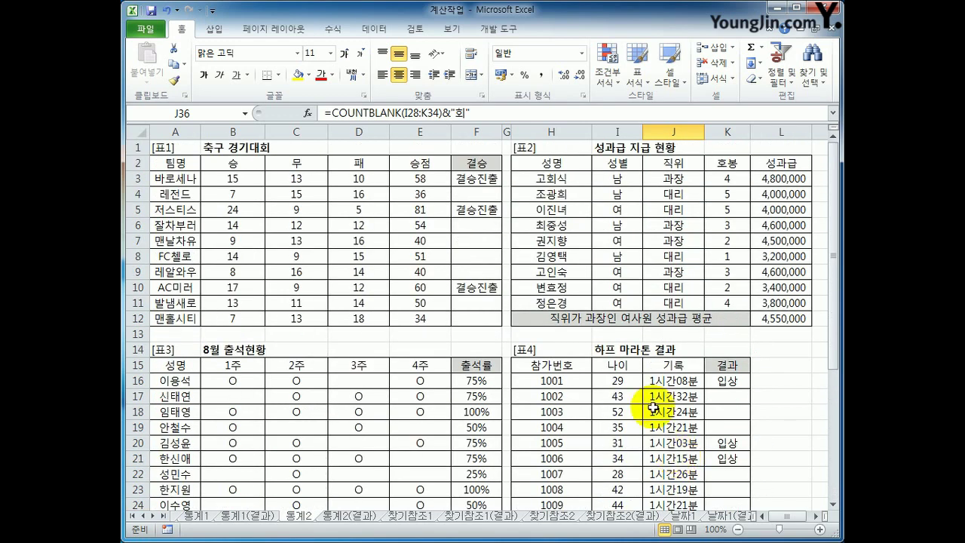
pyautogui.click(479, 180)
pyautogui.click(484, 380)
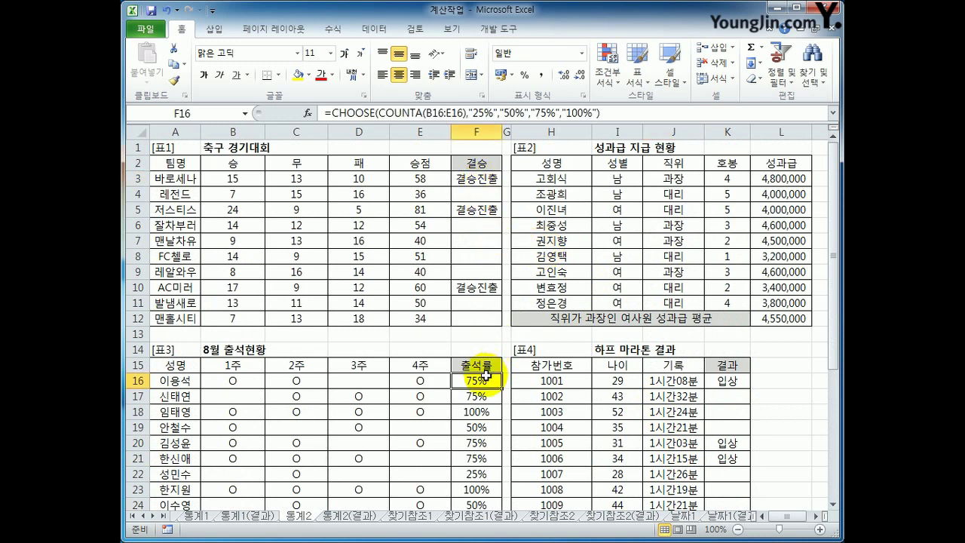
pyautogui.click(725, 382)
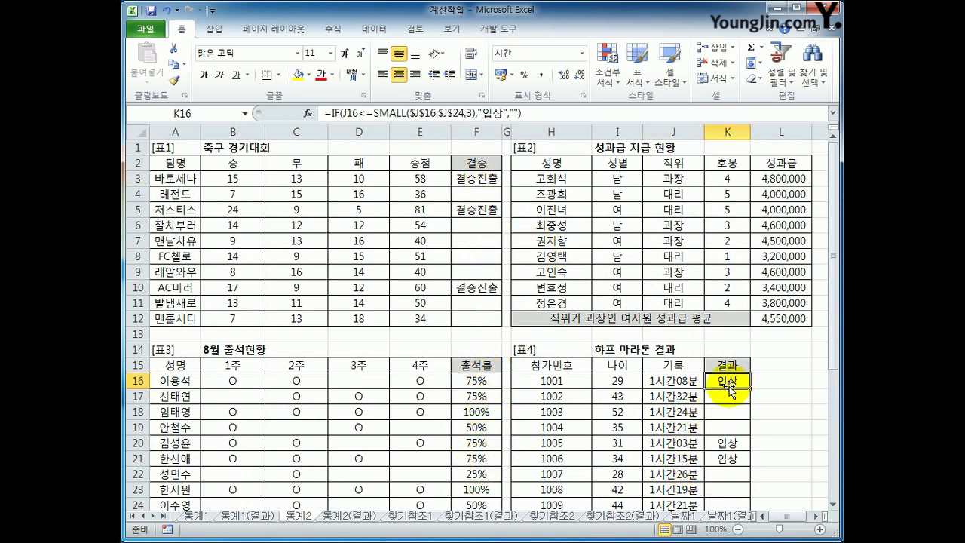